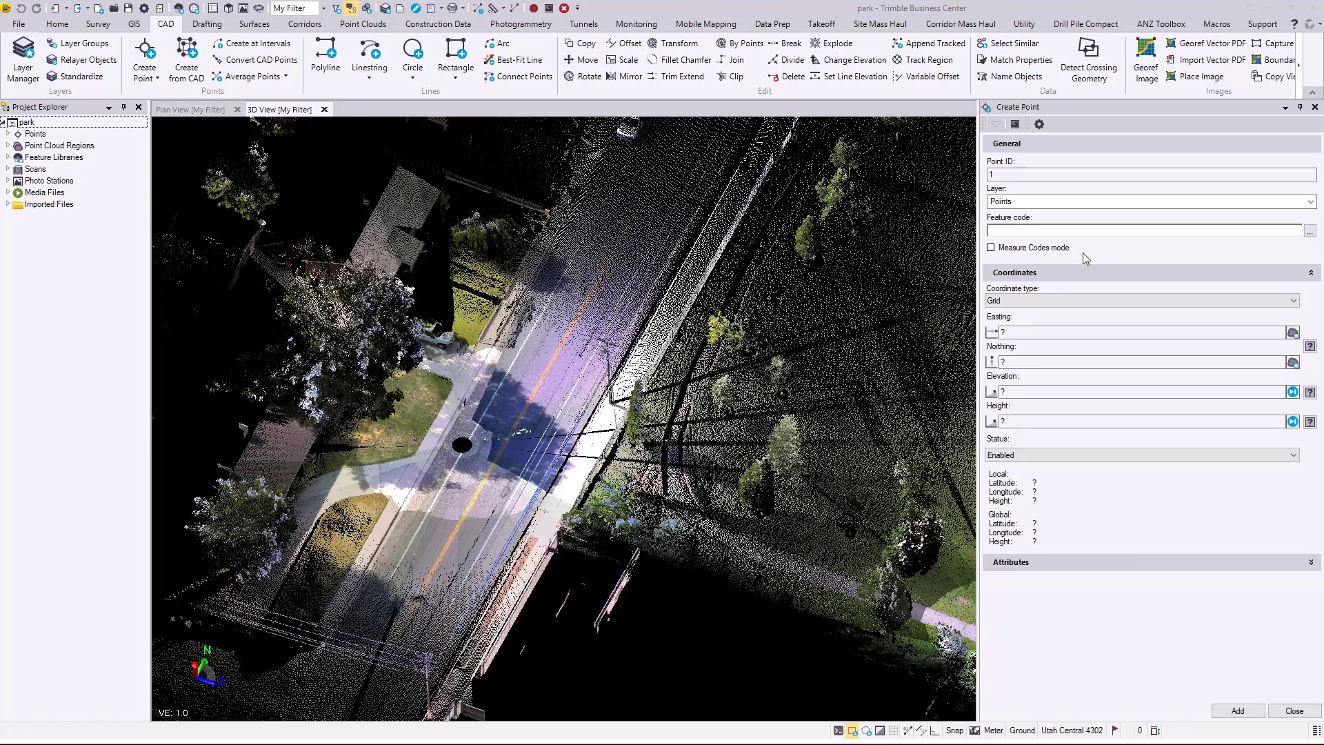
Turn on Measure Codes mode for new points, keeping the ControlCodes group for now.
left_click(991, 249)
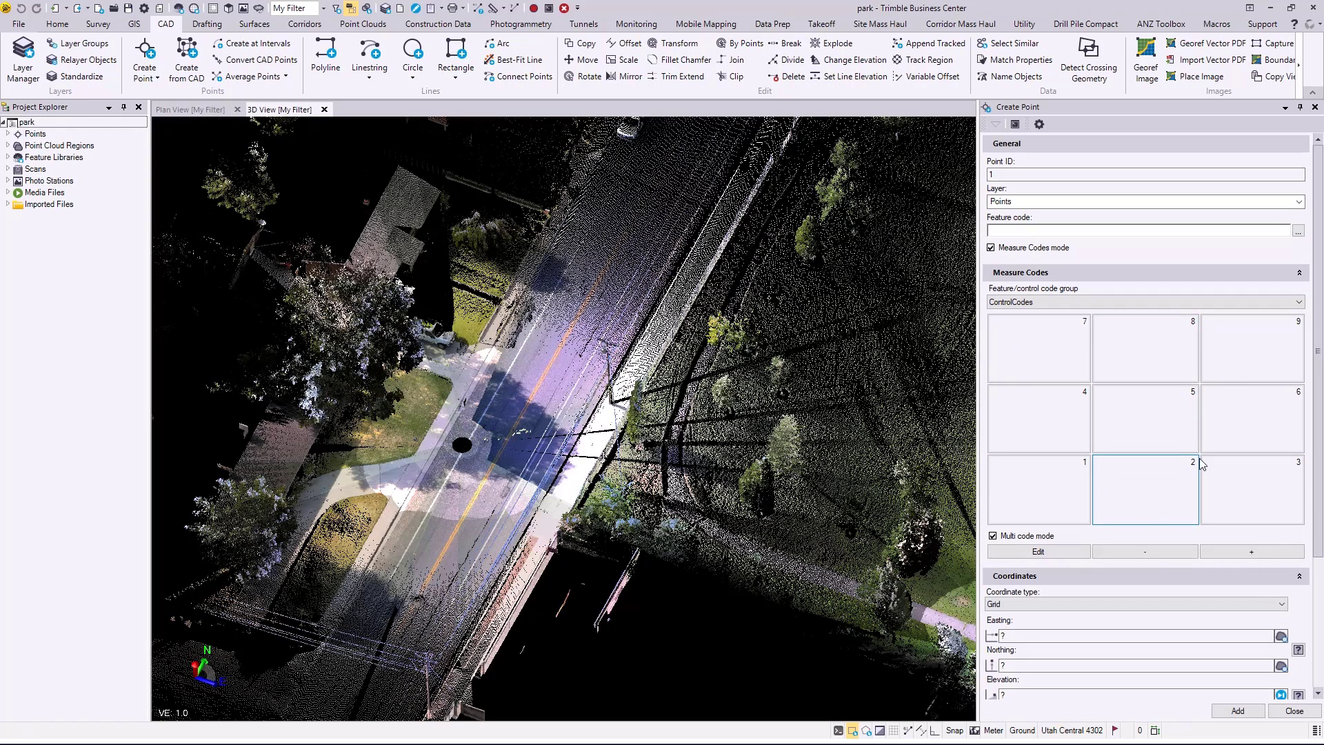
left_click(1295, 305)
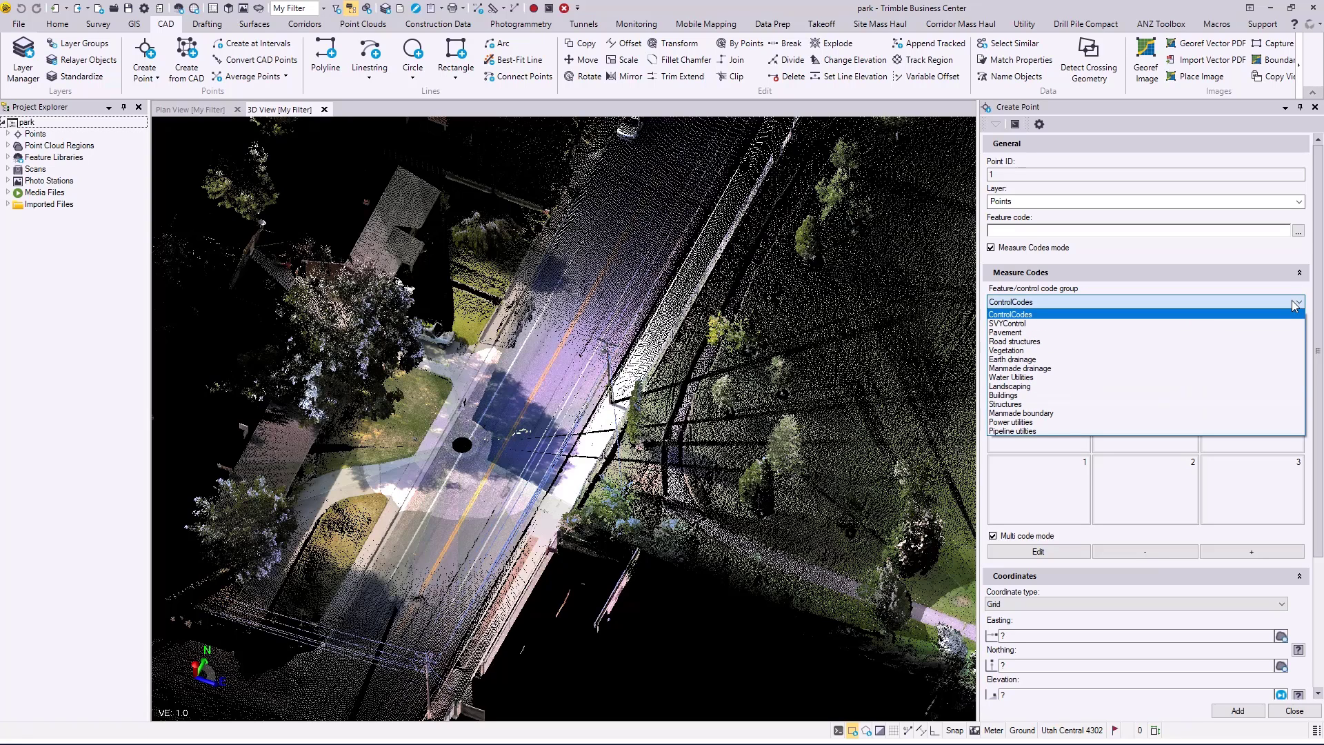
left_click(1294, 305)
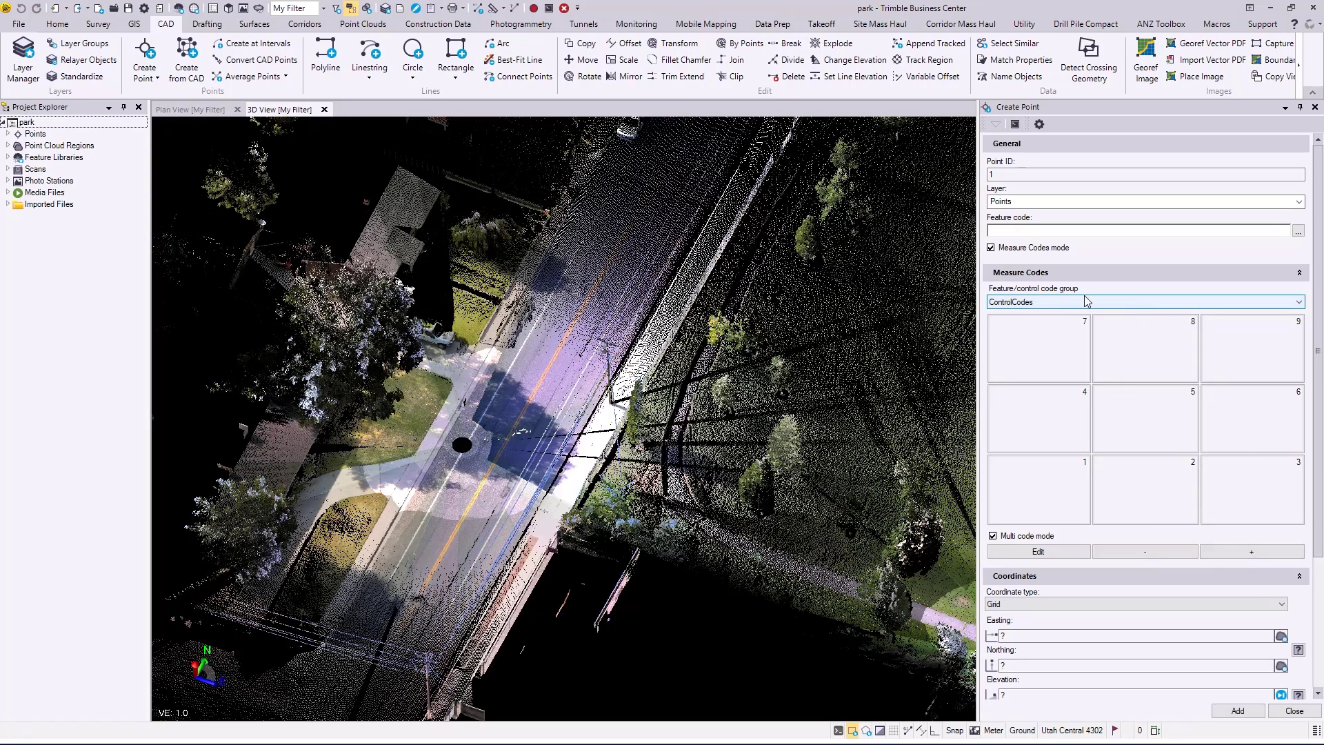
Expand Feature Libraries to the GlobalFeatures groups and select the Pavement code group.
left_click(10, 157)
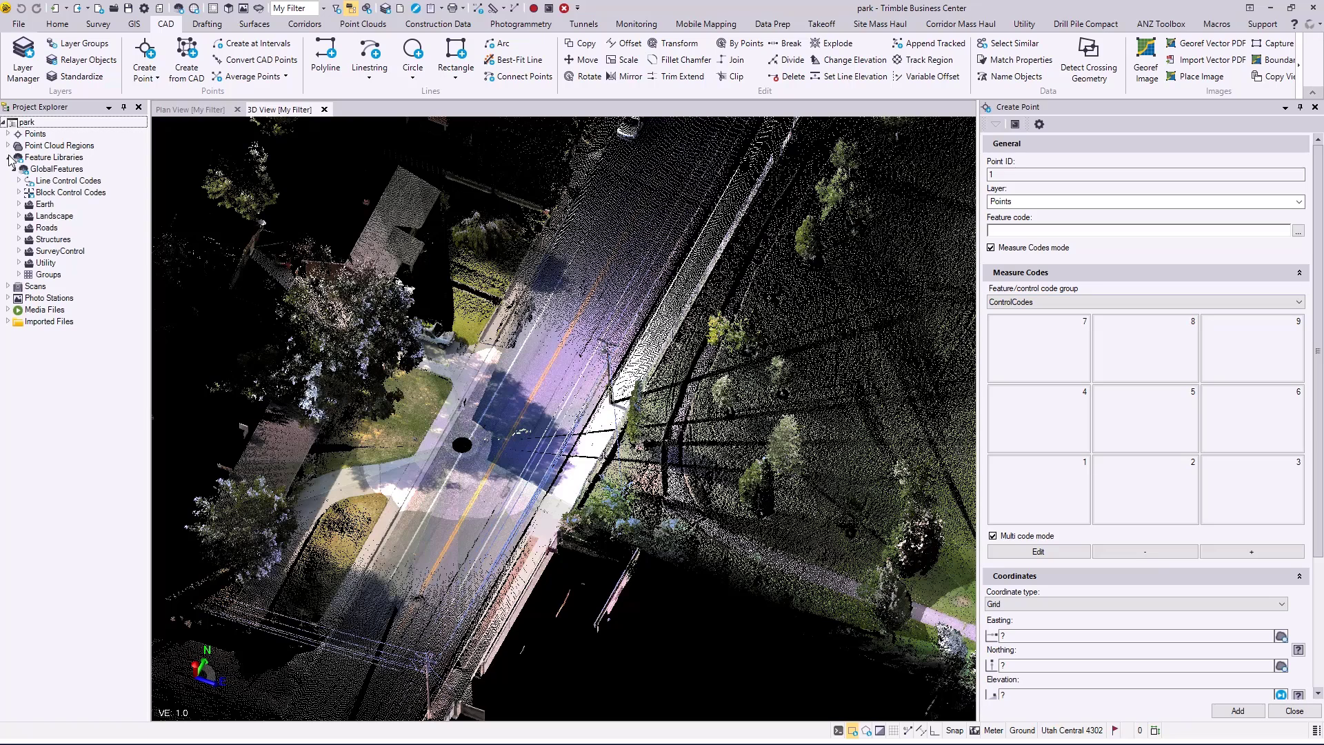
left_click(19, 274)
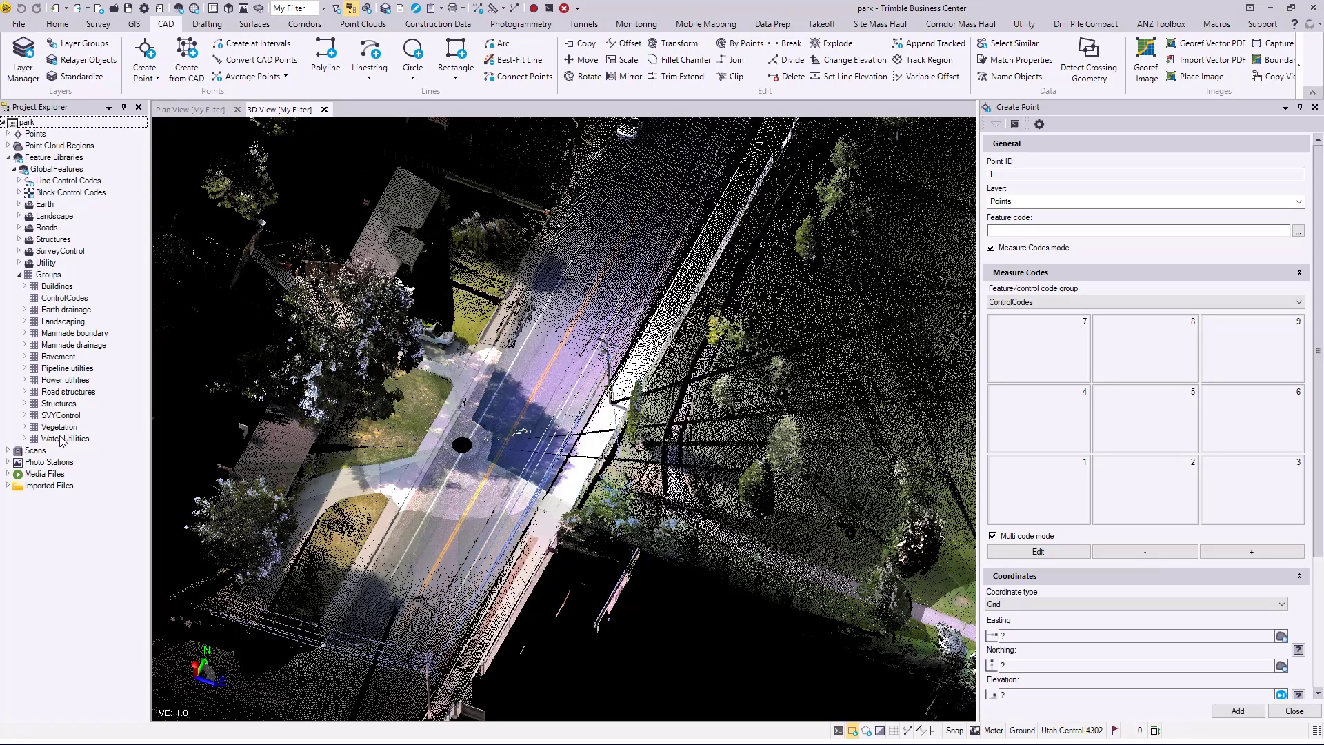
left_click(1278, 302)
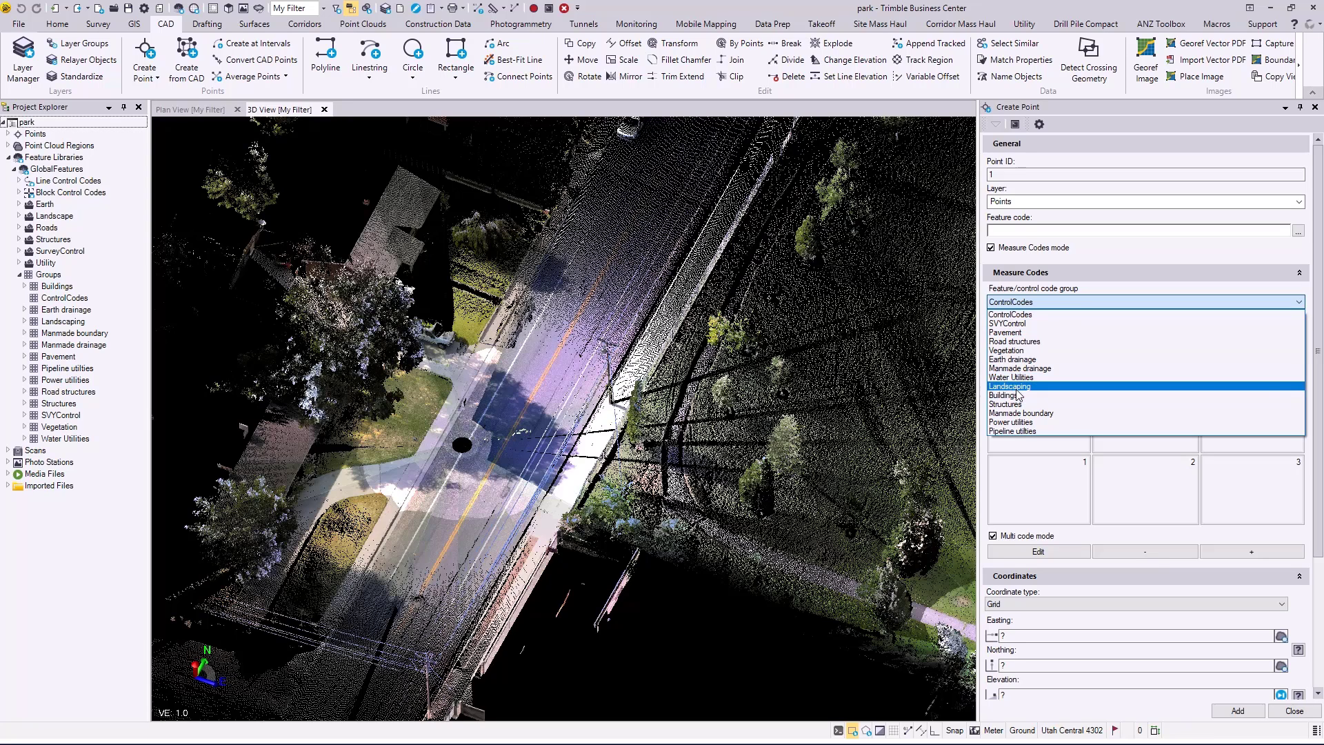
left_click(1015, 332)
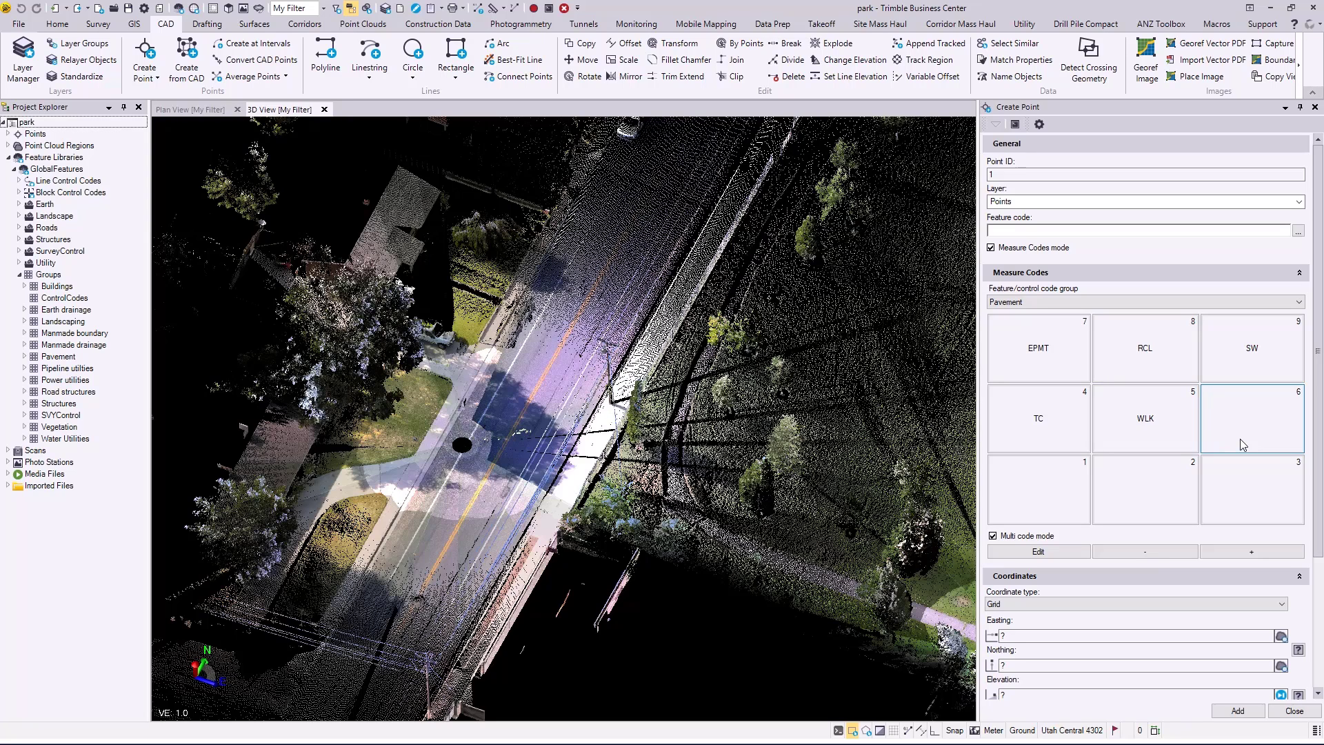
Open the Pavement code button editor and set a 3x3 button layout after trying 5x5.
left_click(1038, 553)
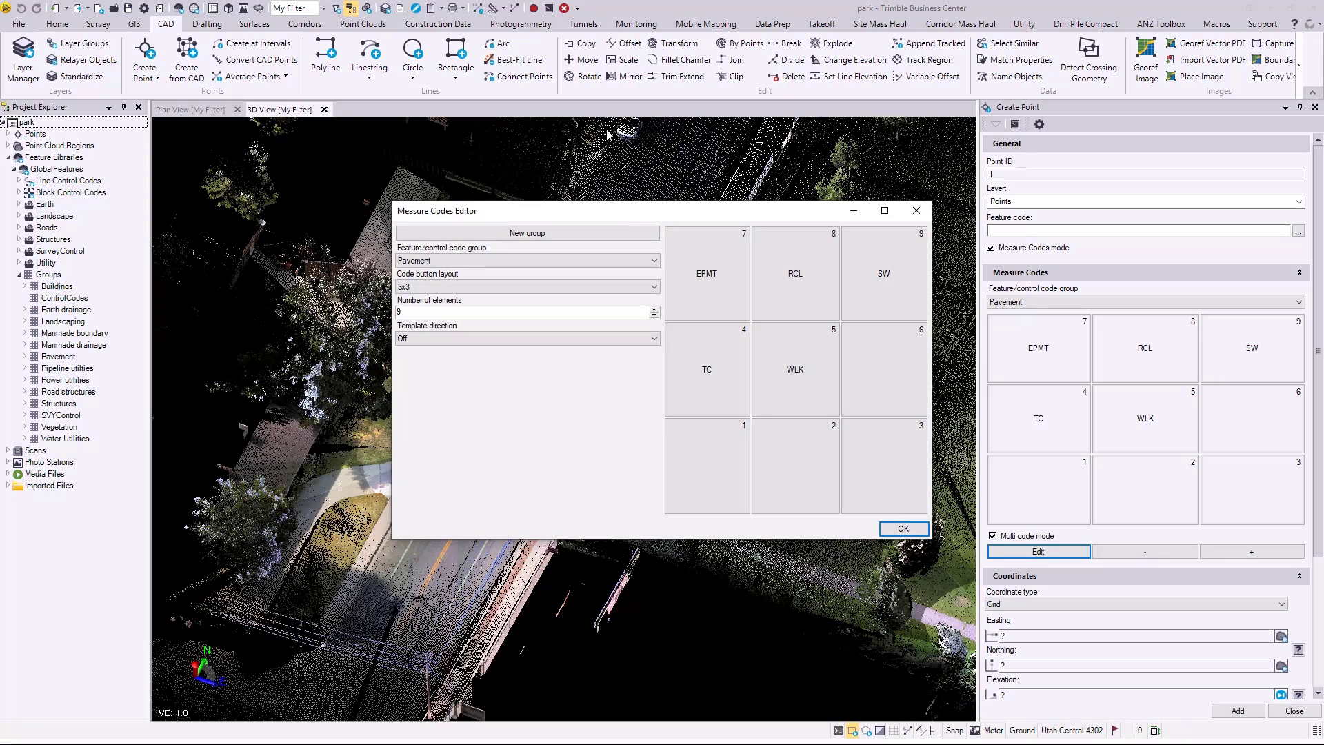
left_click_drag(636, 215, 611, 207)
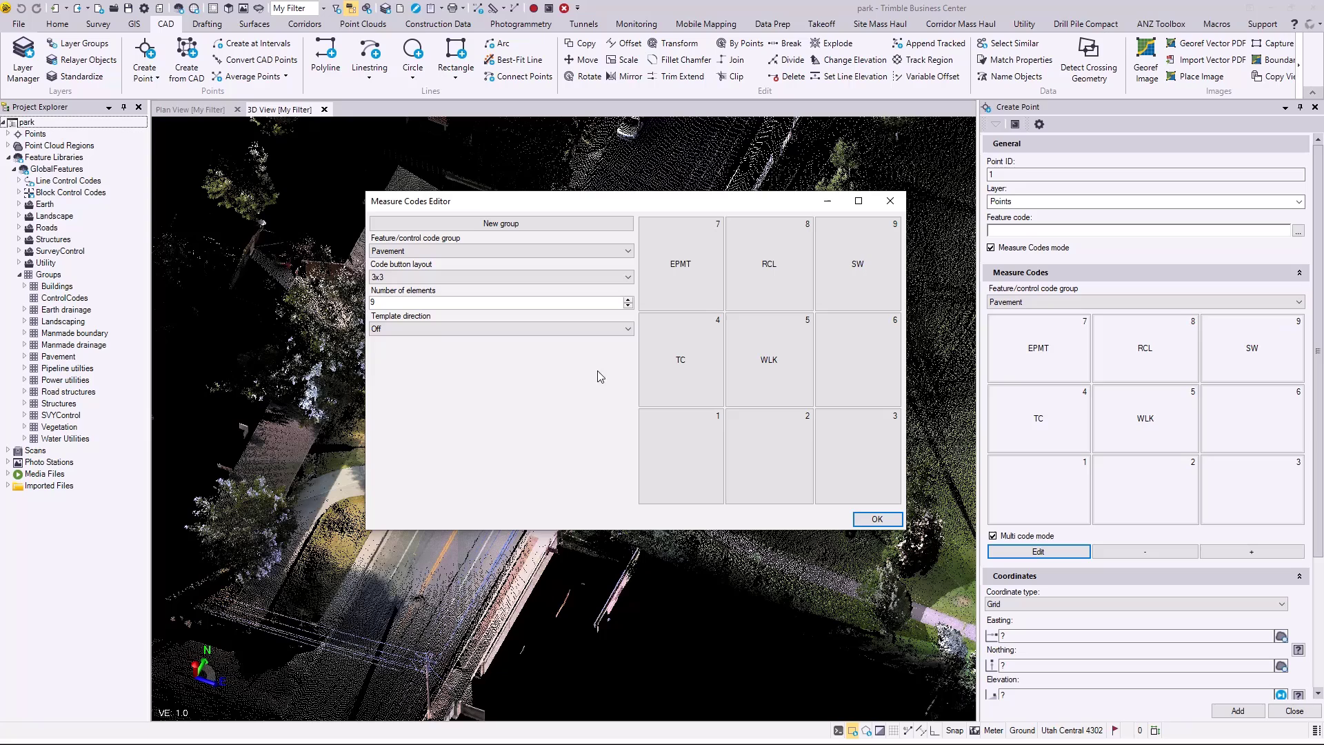
left_click(626, 252)
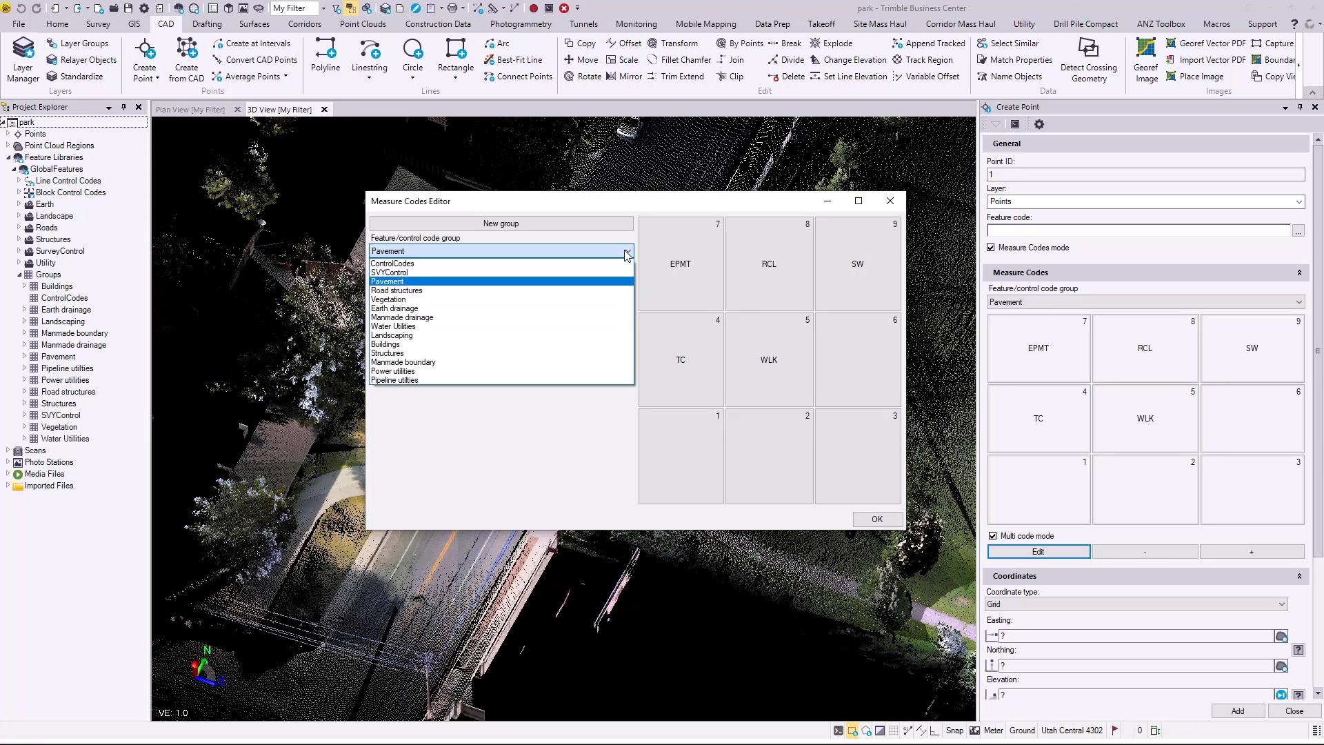
left_click(627, 251)
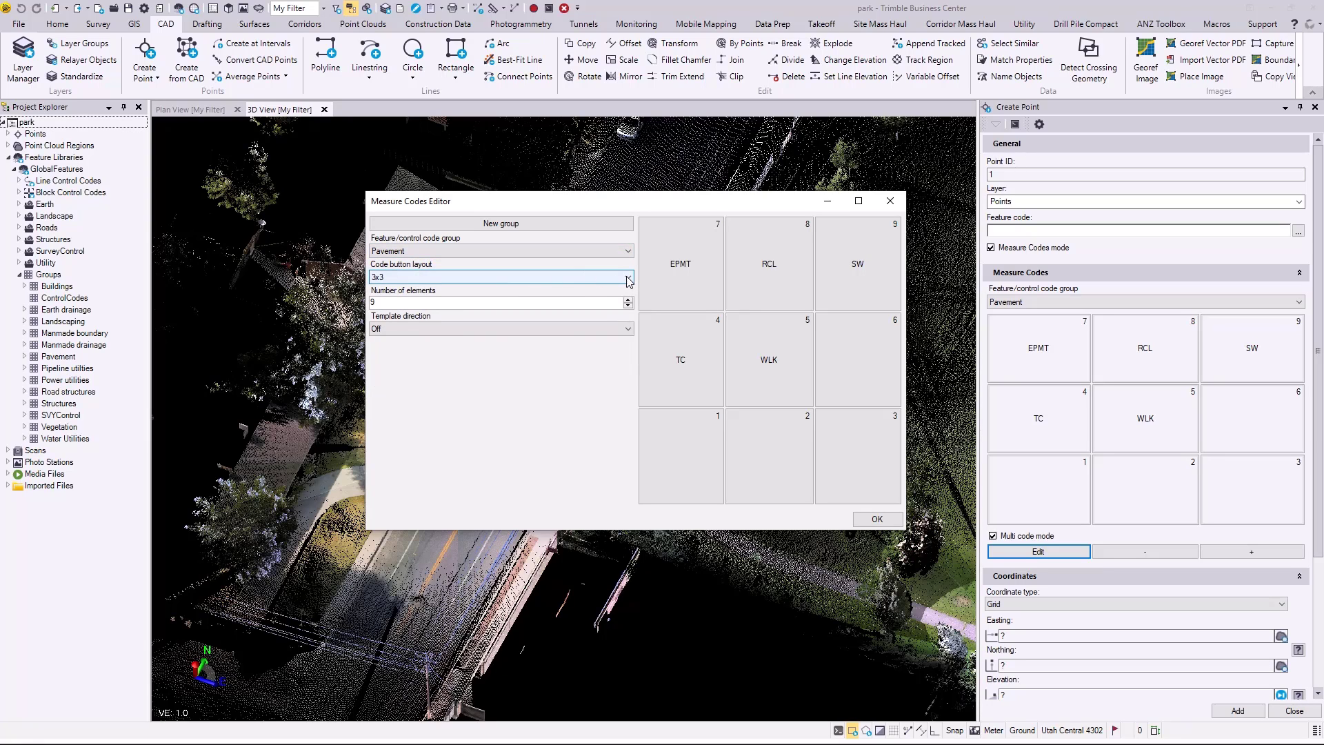
left_click(628, 280)
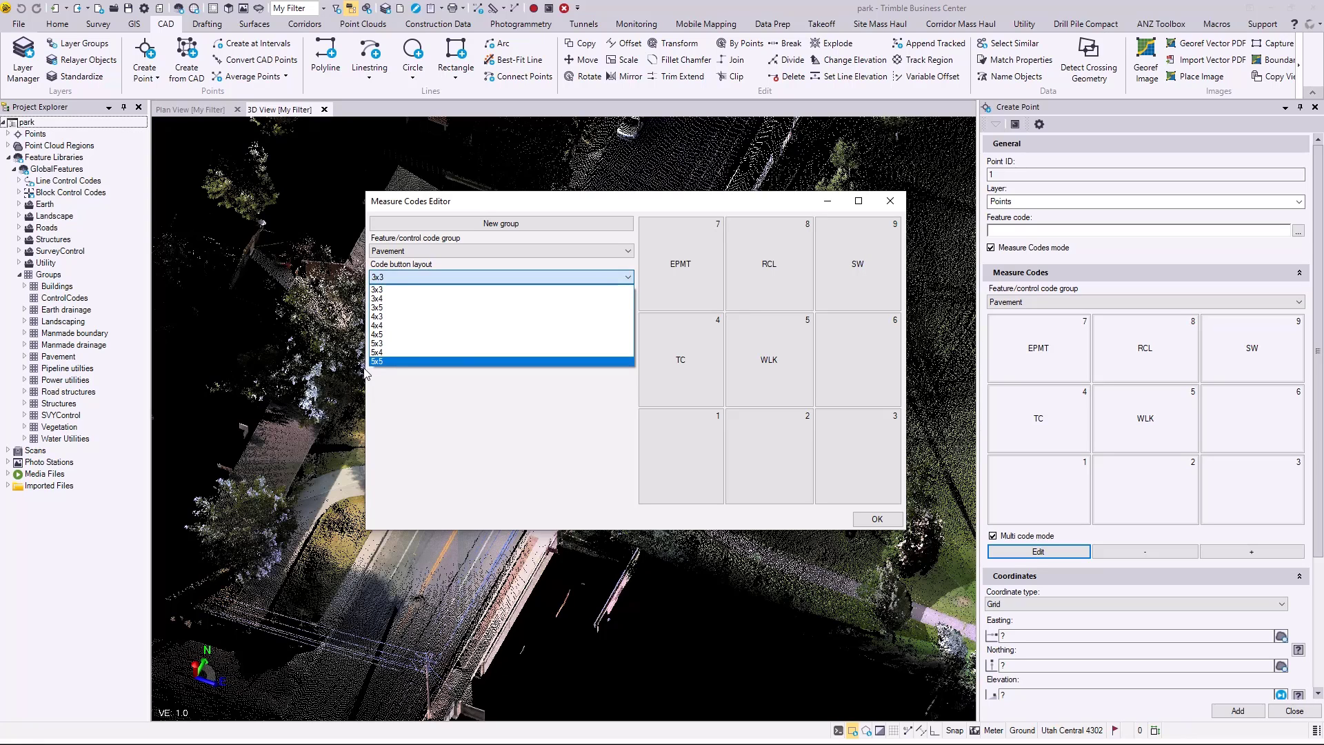
left_click(385, 362)
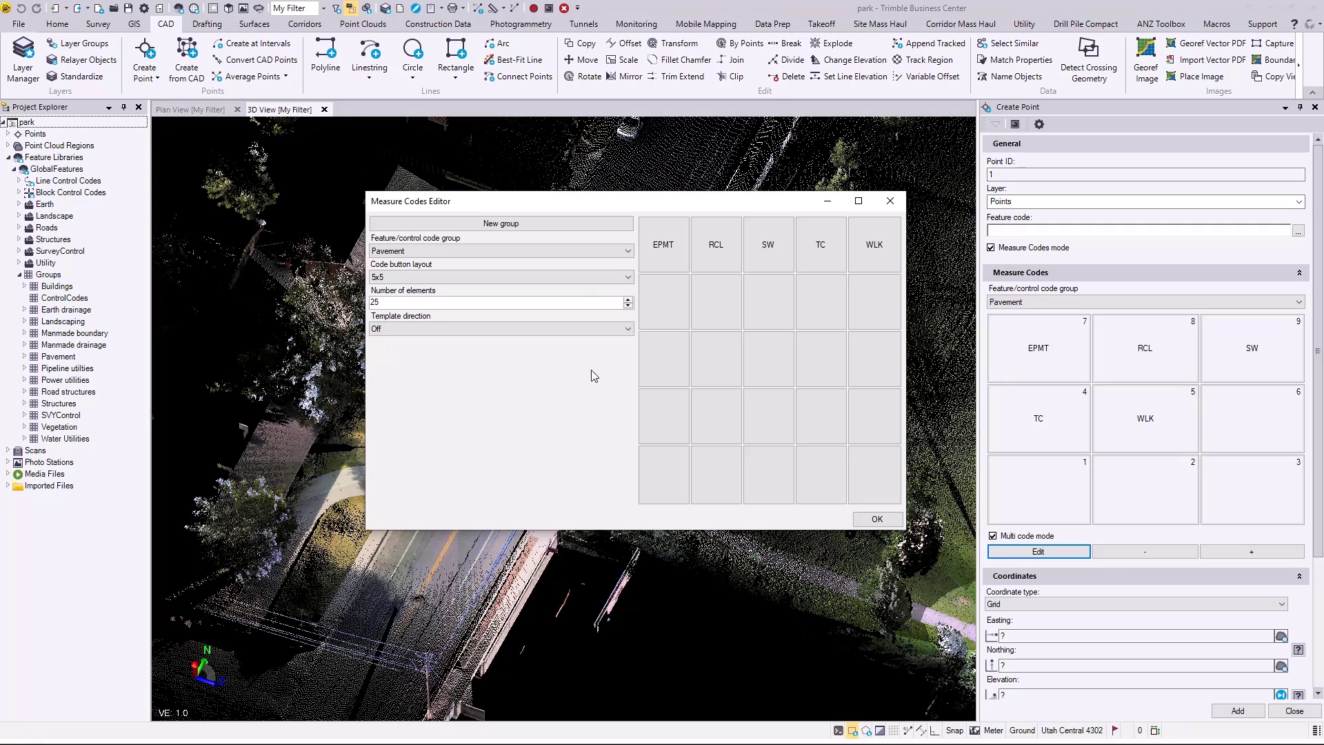
left_click(630, 278)
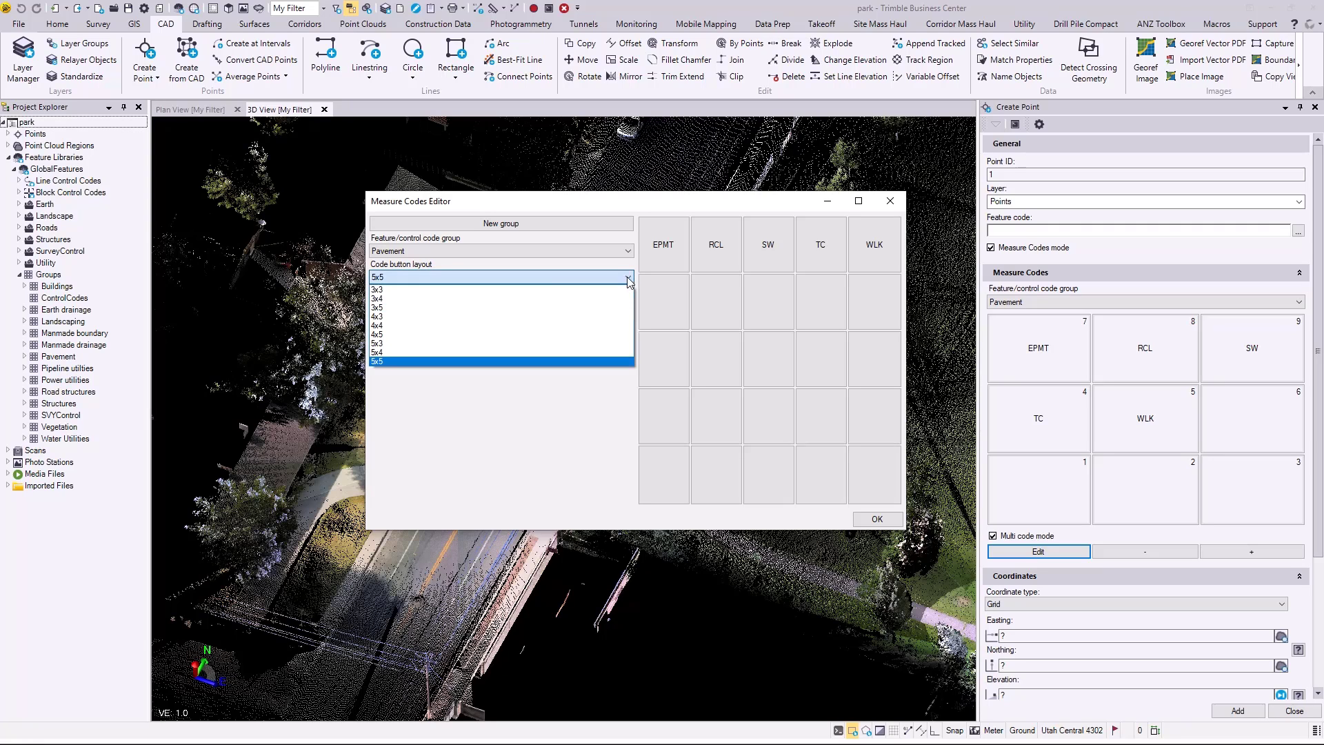
left_click(391, 291)
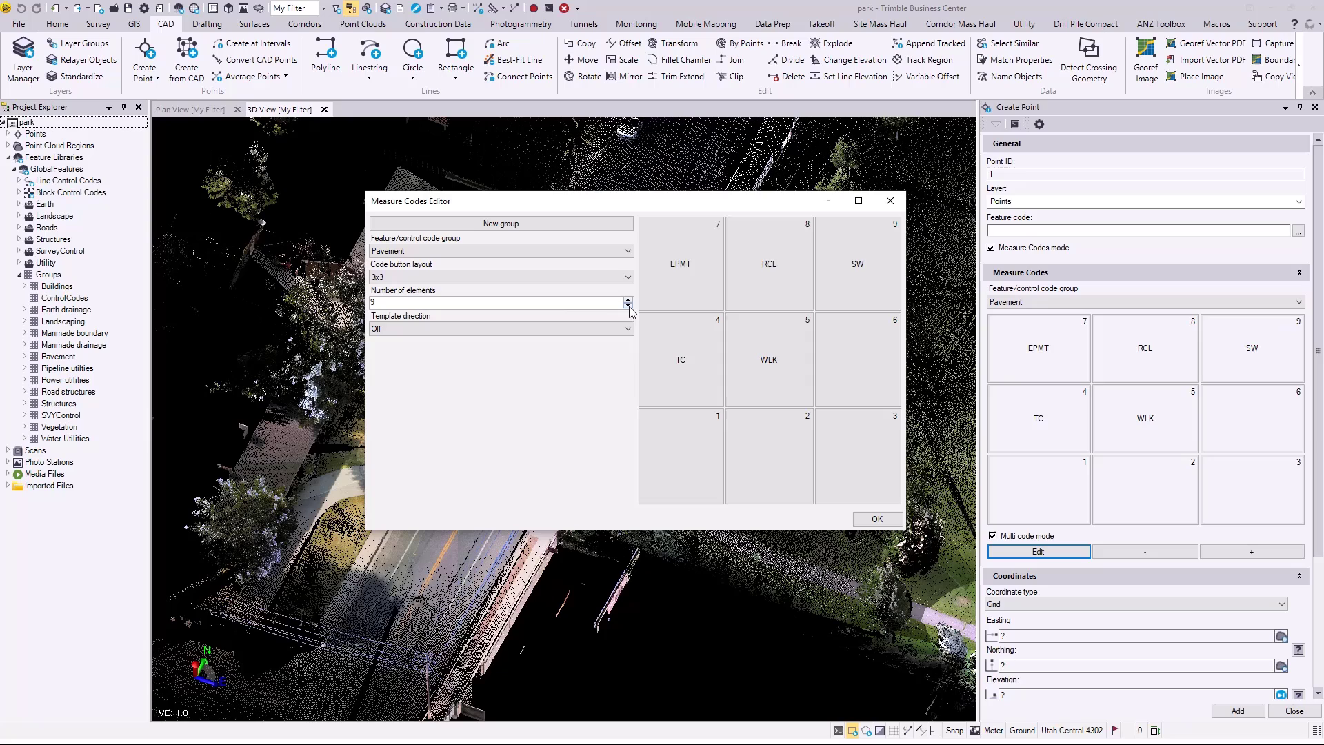
Reduce Number of elements to 5 and set Template direction to Left to right.
left_click(629, 305)
left_click(628, 306)
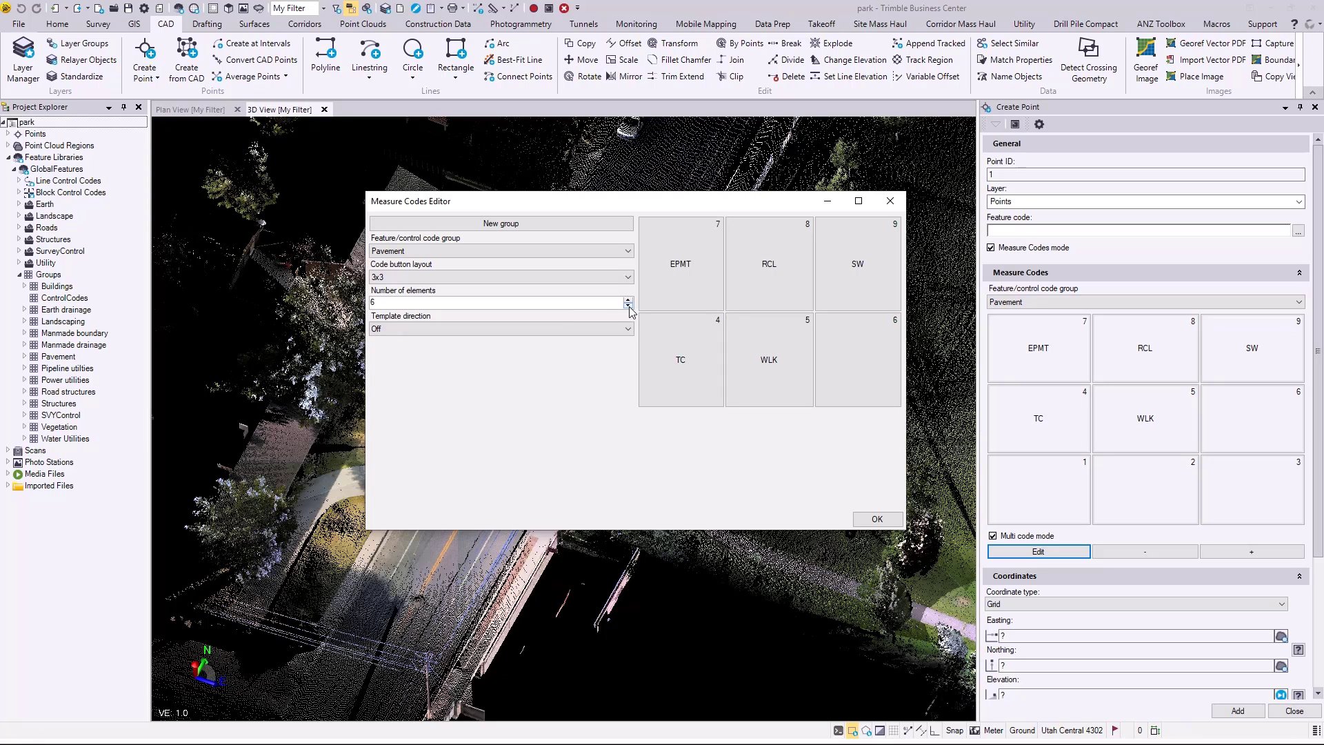
left_click(627, 305)
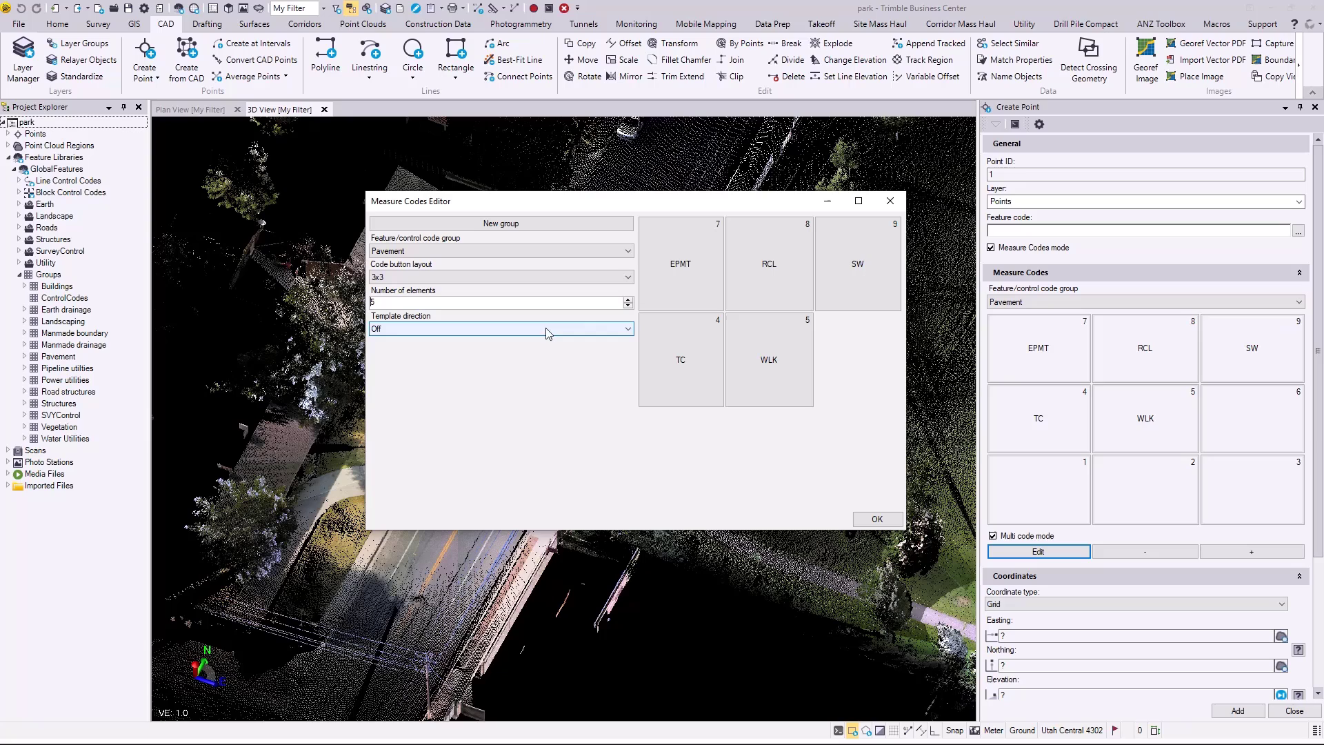
left_click(627, 329)
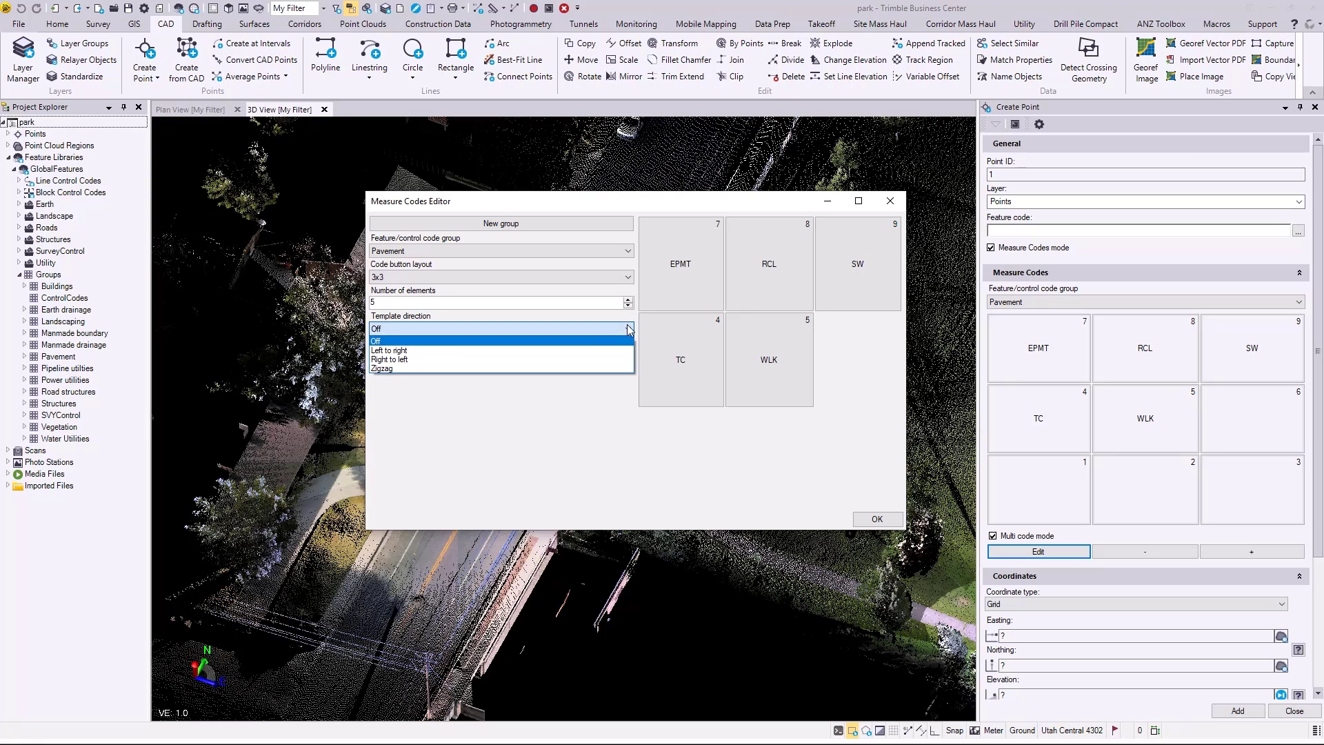
left_click(388, 352)
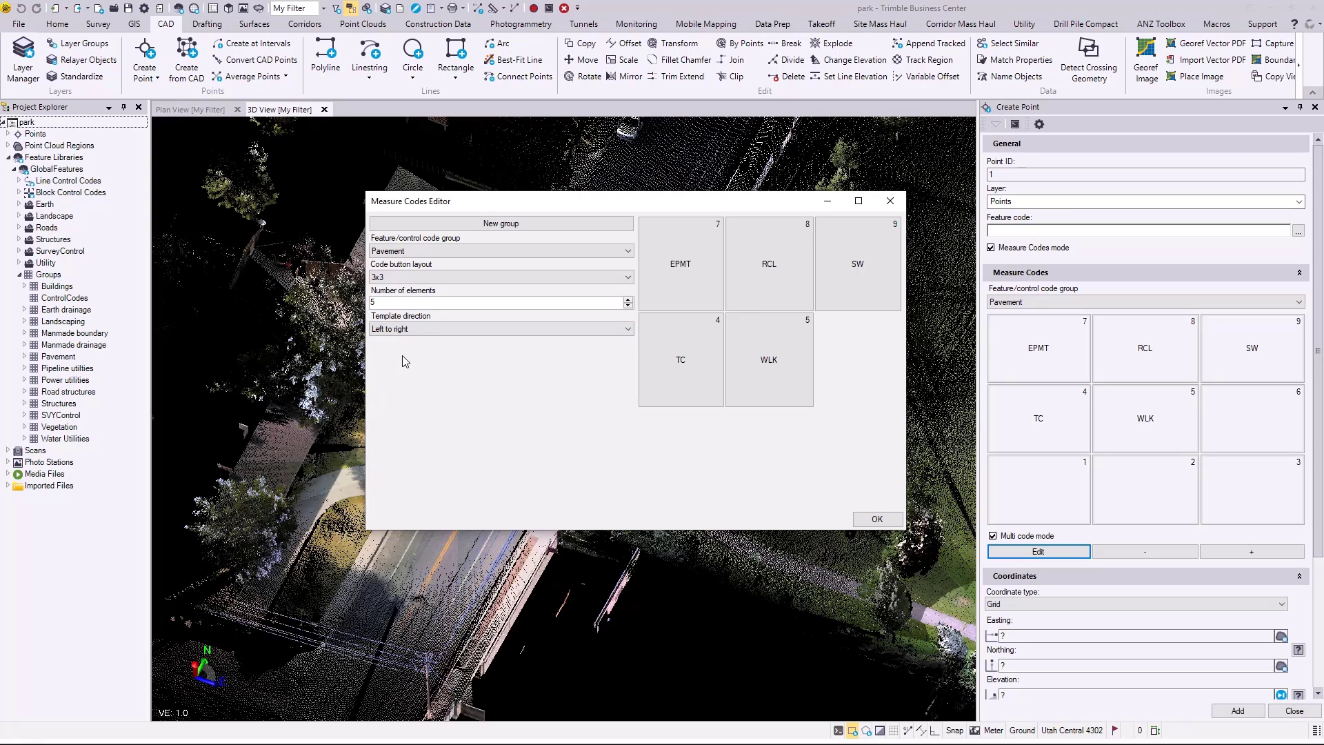
left_click_drag(558, 202, 548, 209)
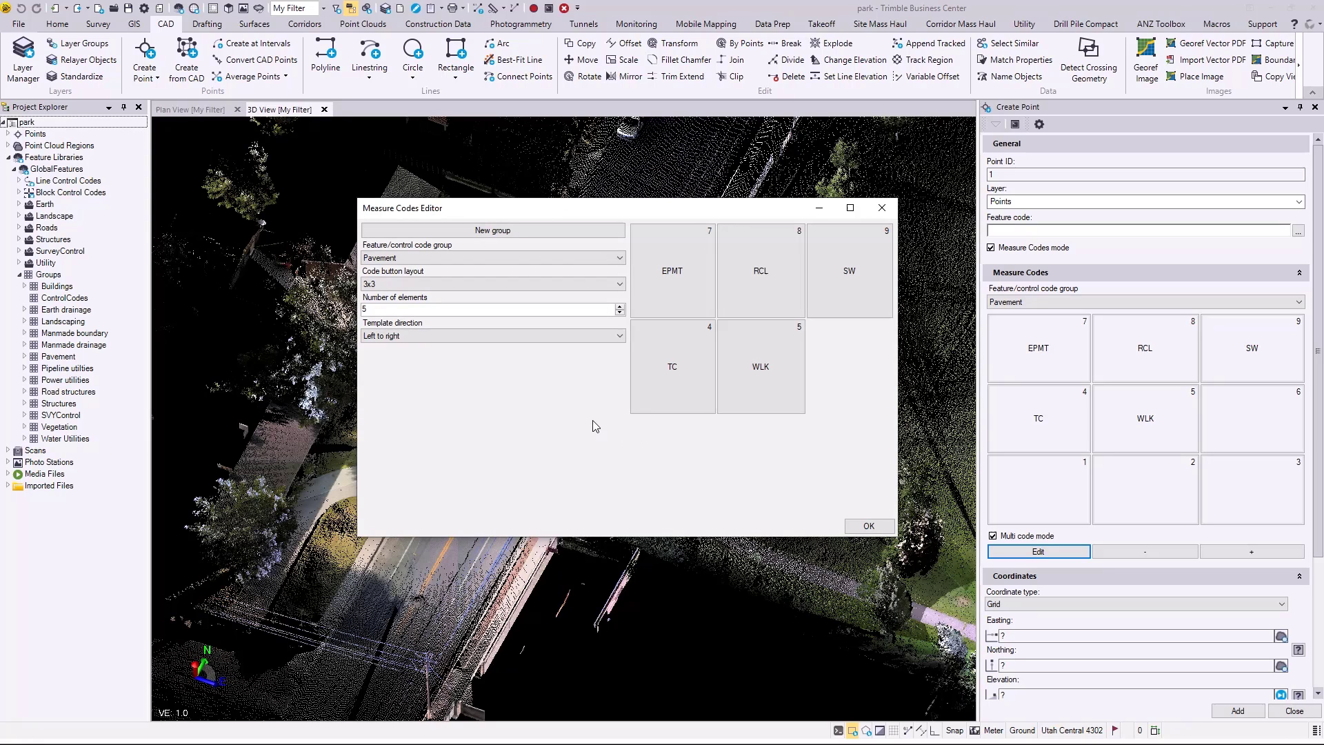
Apply the five-code grid, then reopen the Pavement editor and raise Number of elements to 6.
left_click(870, 526)
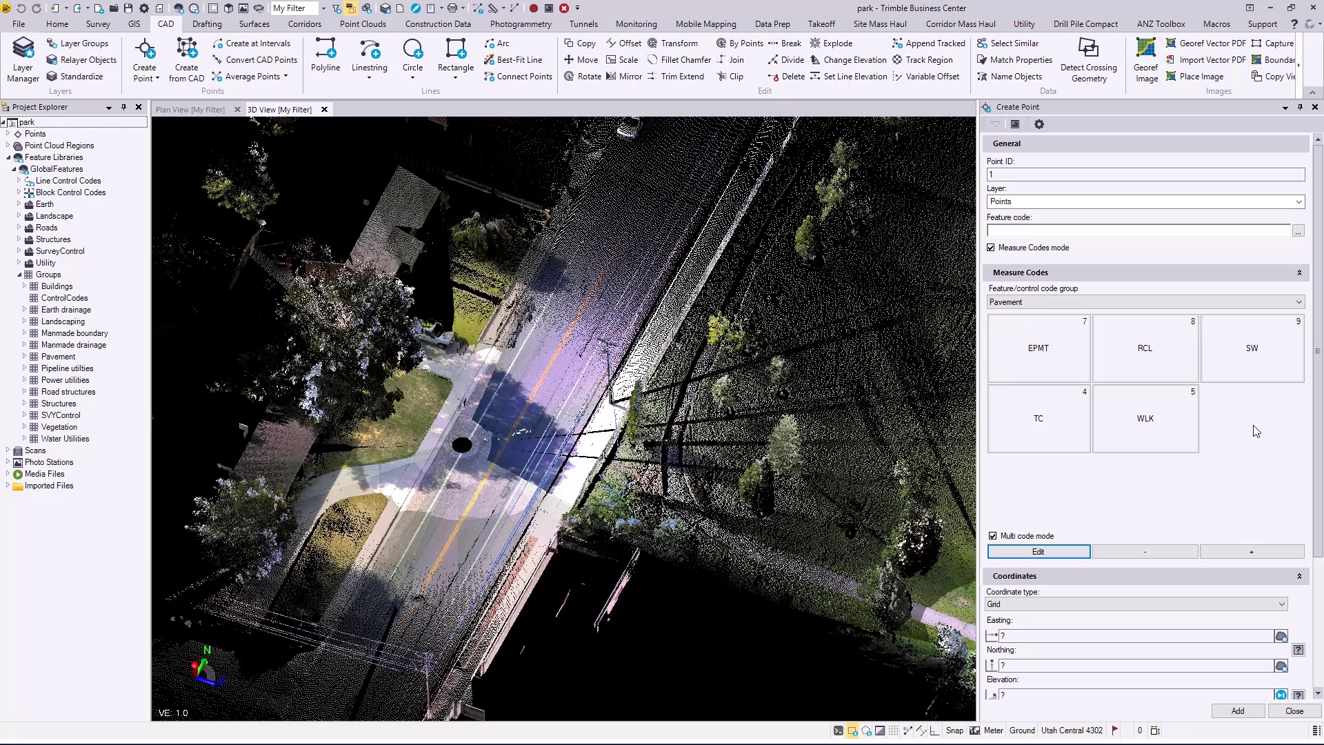
left_click(1053, 557)
left_click_drag(745, 216, 709, 214)
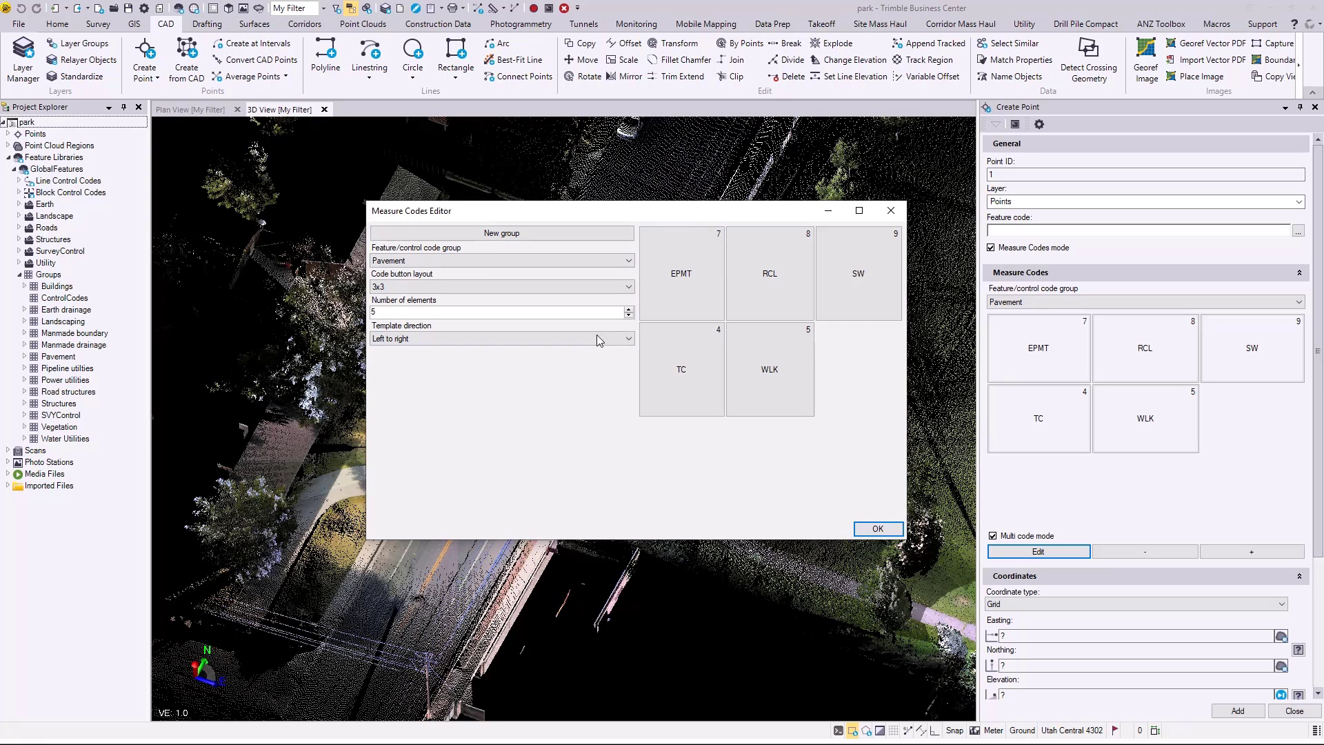
left_click(627, 309)
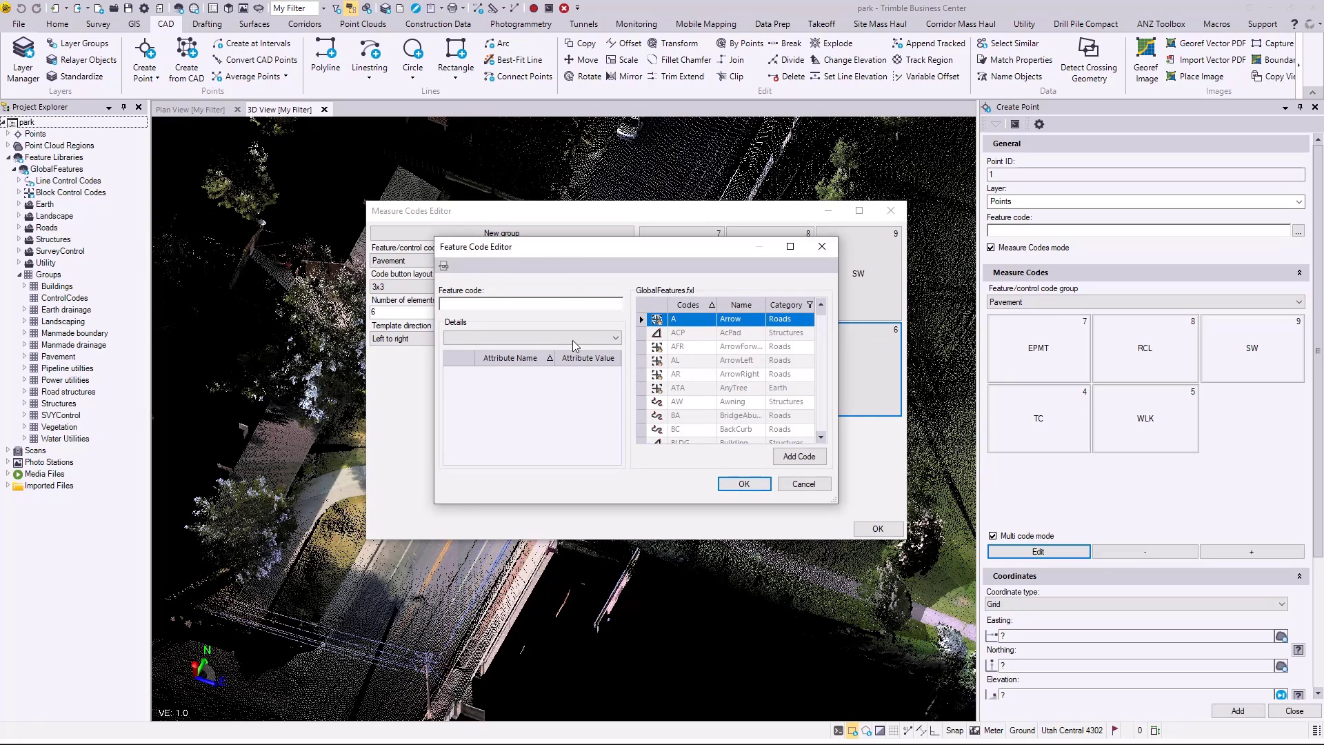
Enter bc as slot 6's feature code and confirm it.
left_click_drag(564, 247, 564, 243)
type("bc")
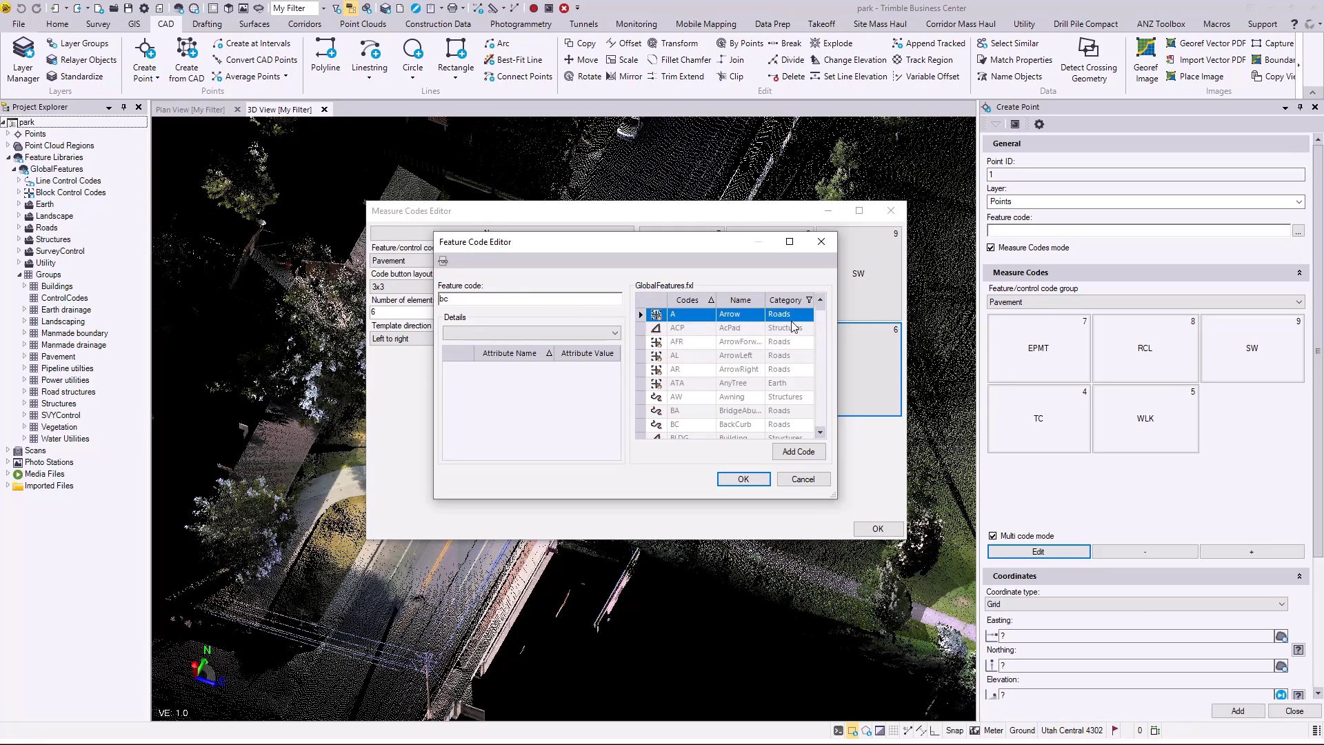
mouse_move(821, 305)
left_mouse_down()
mouse_move(823, 355)
mouse_move(822, 302)
left_mouse_up()
left_click(744, 480)
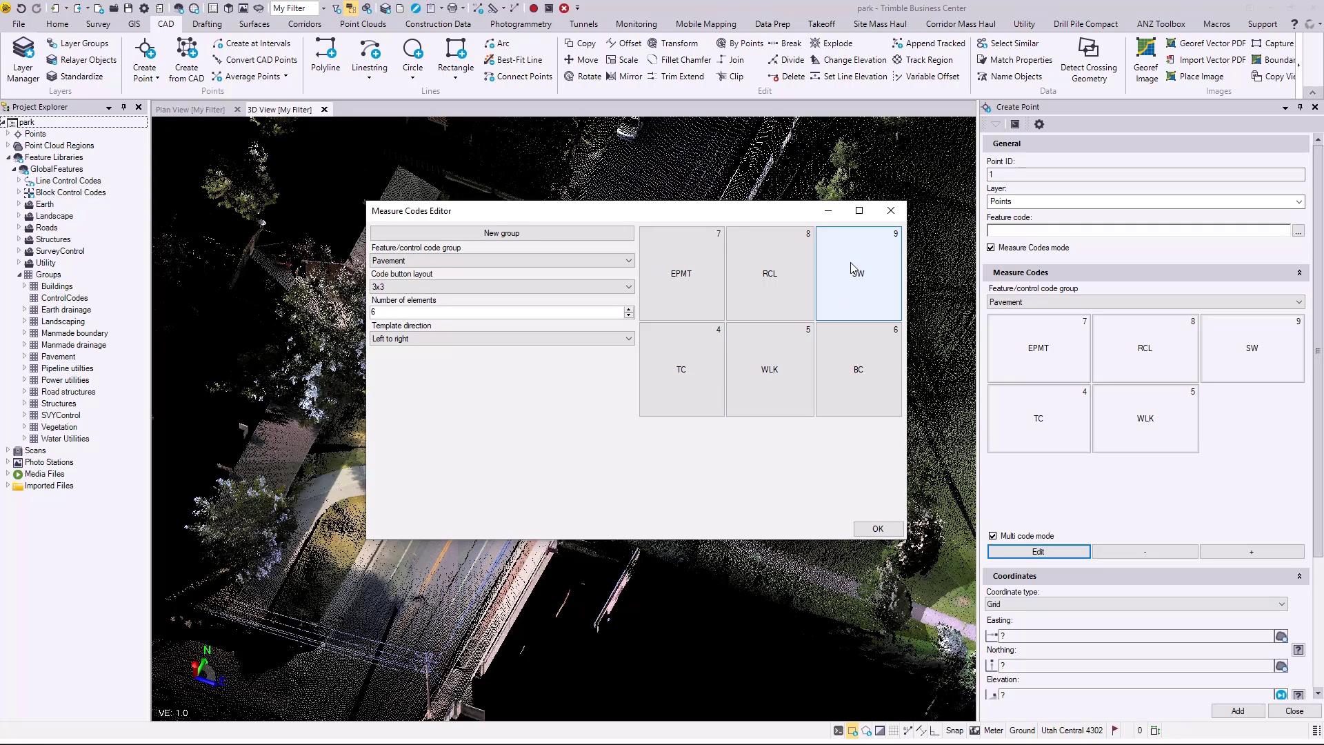
Drag SW to the top row's start and BC after it, giving SW, BC, EPMT, RCL, TC, WLK.
left_click_drag(859, 273, 661, 280)
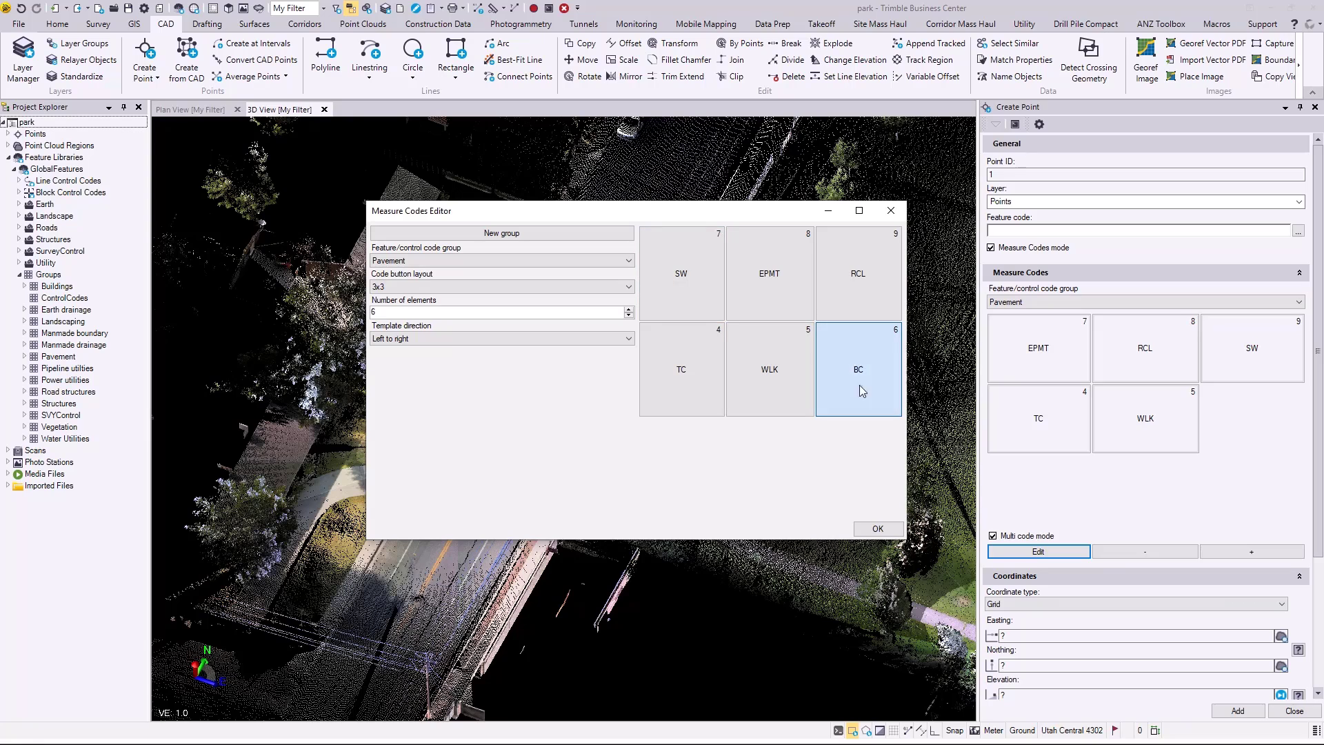
left_click_drag(859, 385, 740, 275)
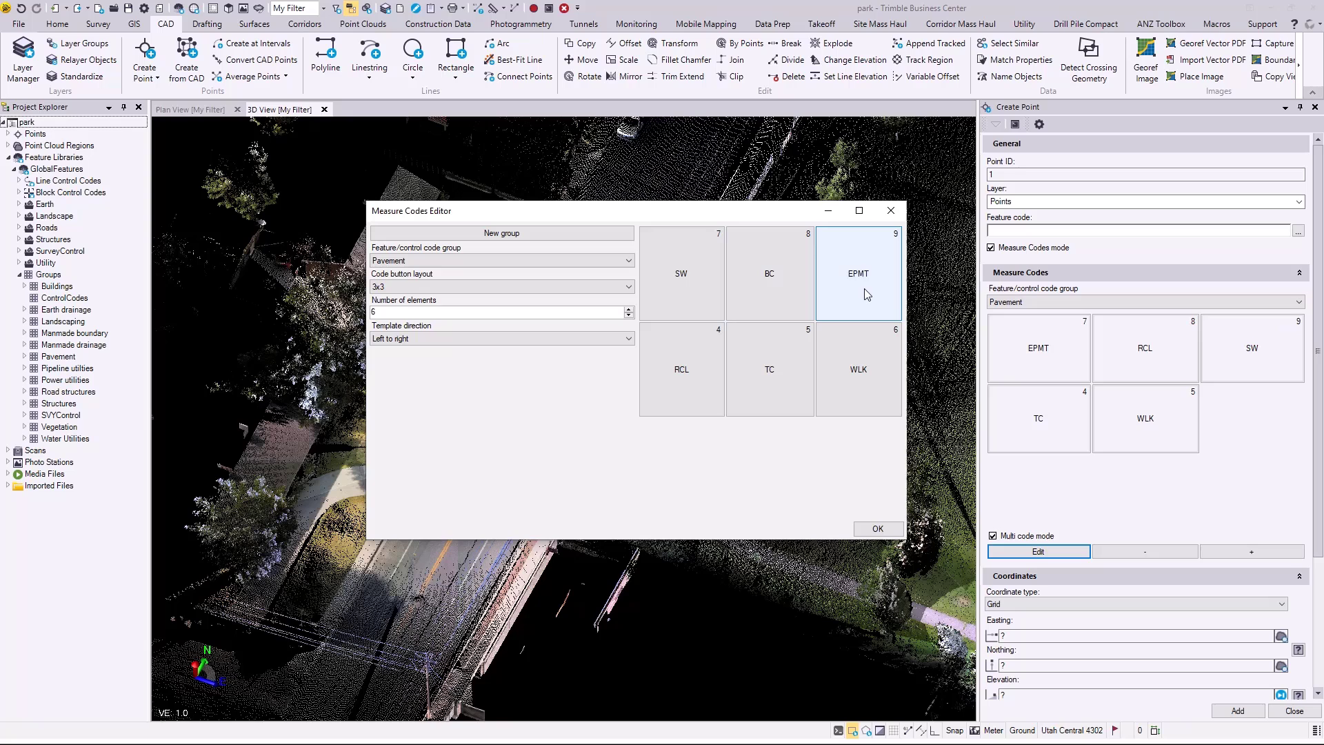
Apply the new layout and test the SW and BC buttons together in the feature code.
left_click(878, 531)
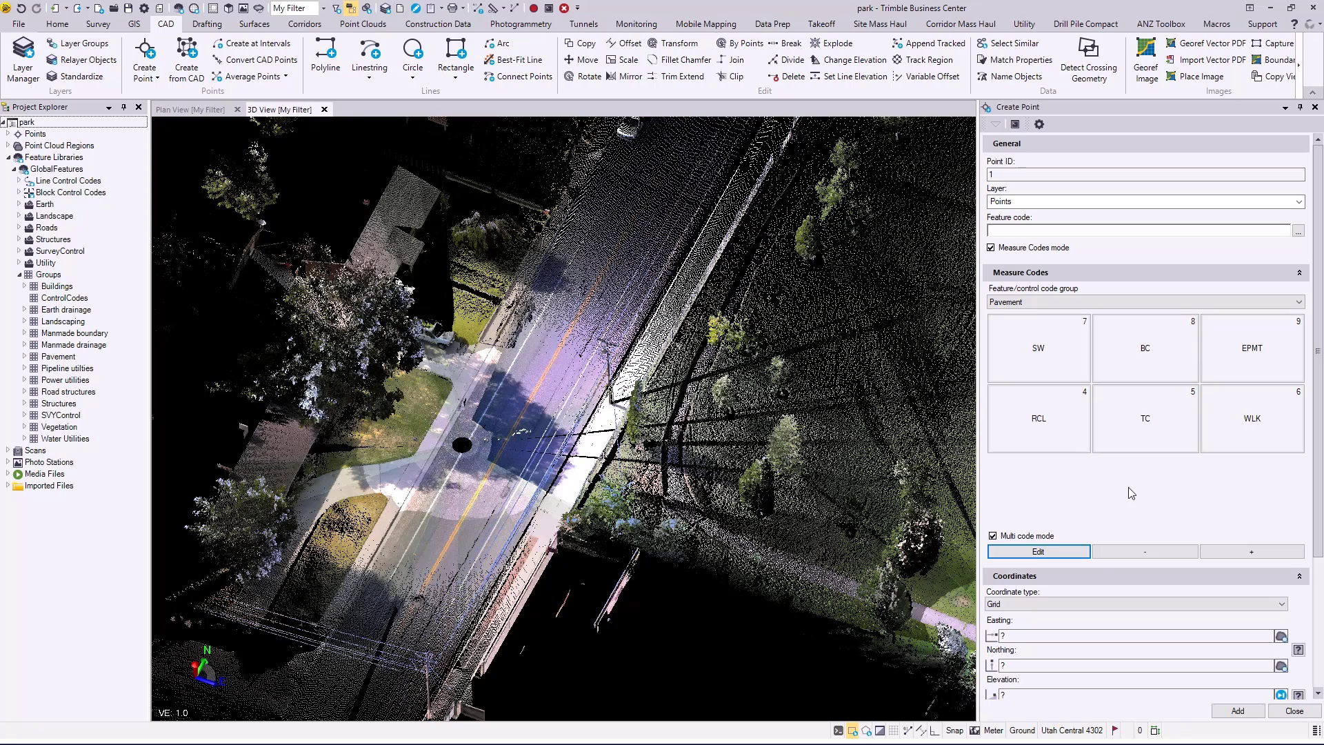
left_click_drag(1321, 406, 1322, 451)
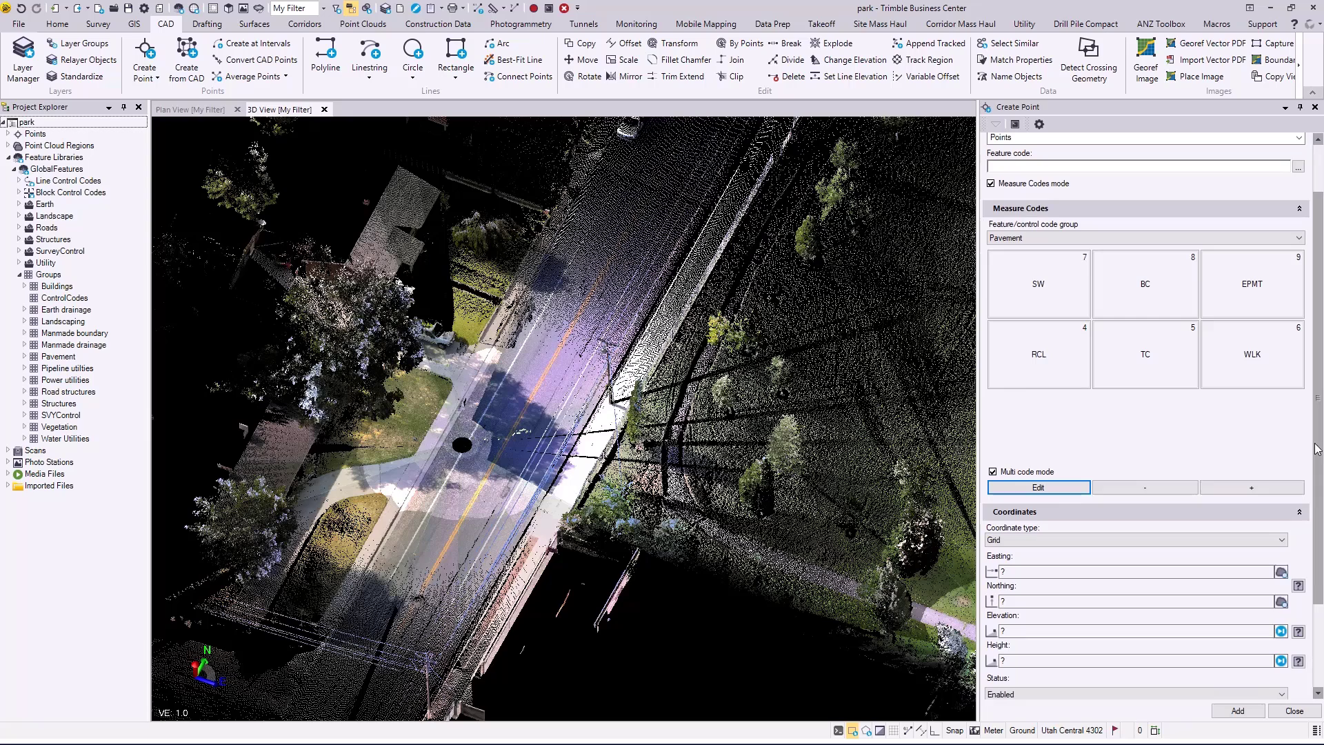
left_click(1060, 486)
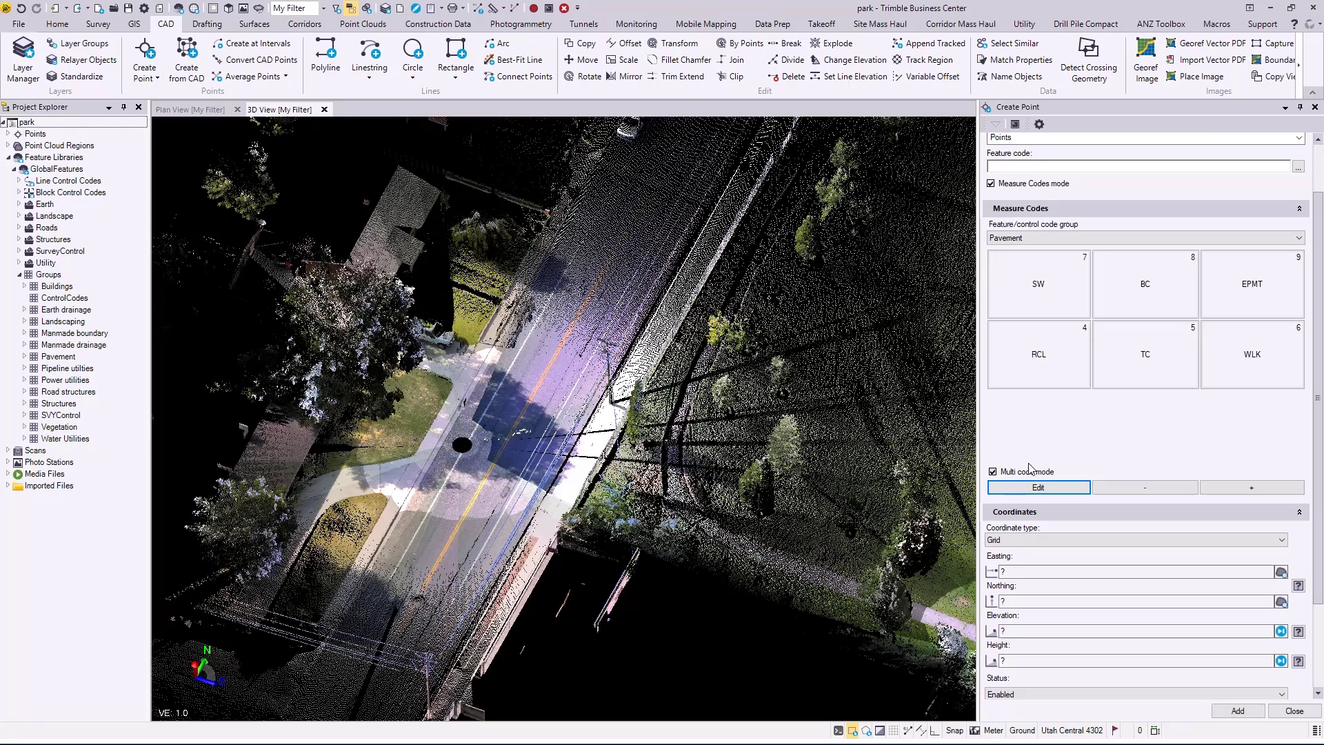
left_click(1044, 294)
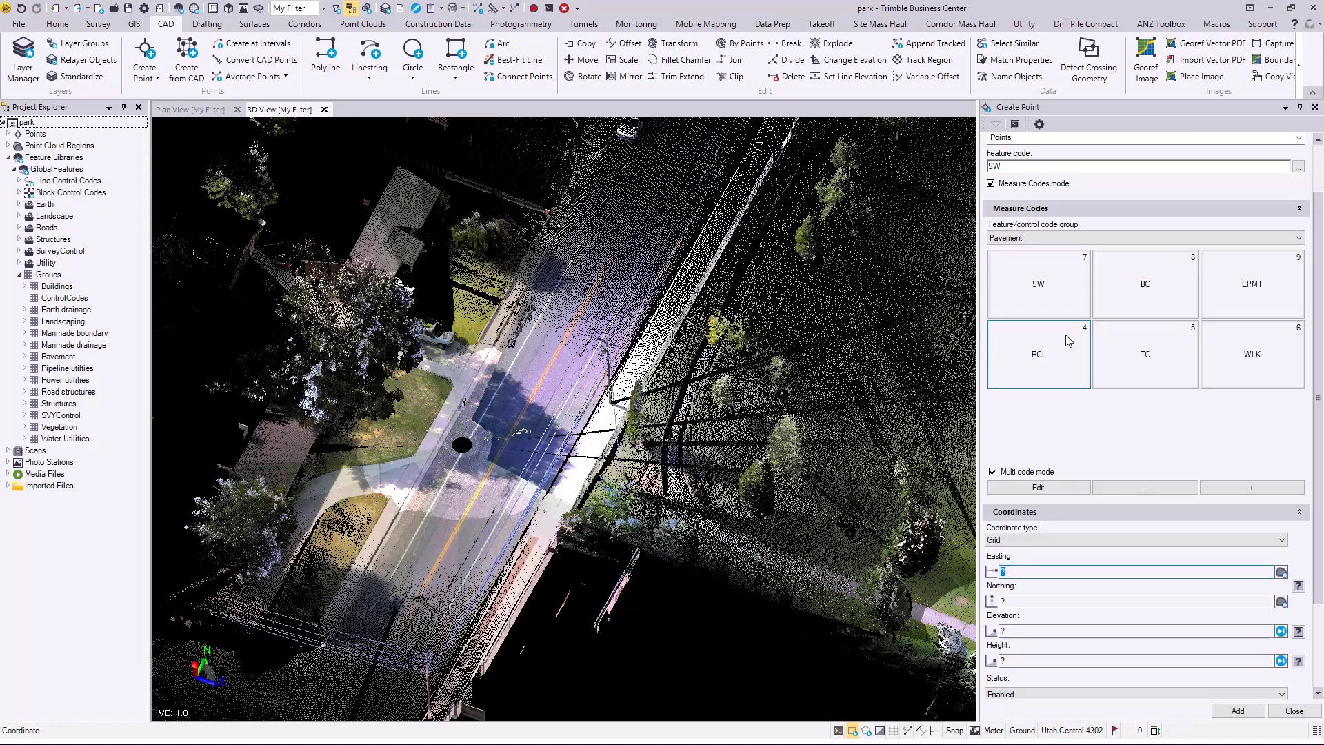
left_click(1156, 294)
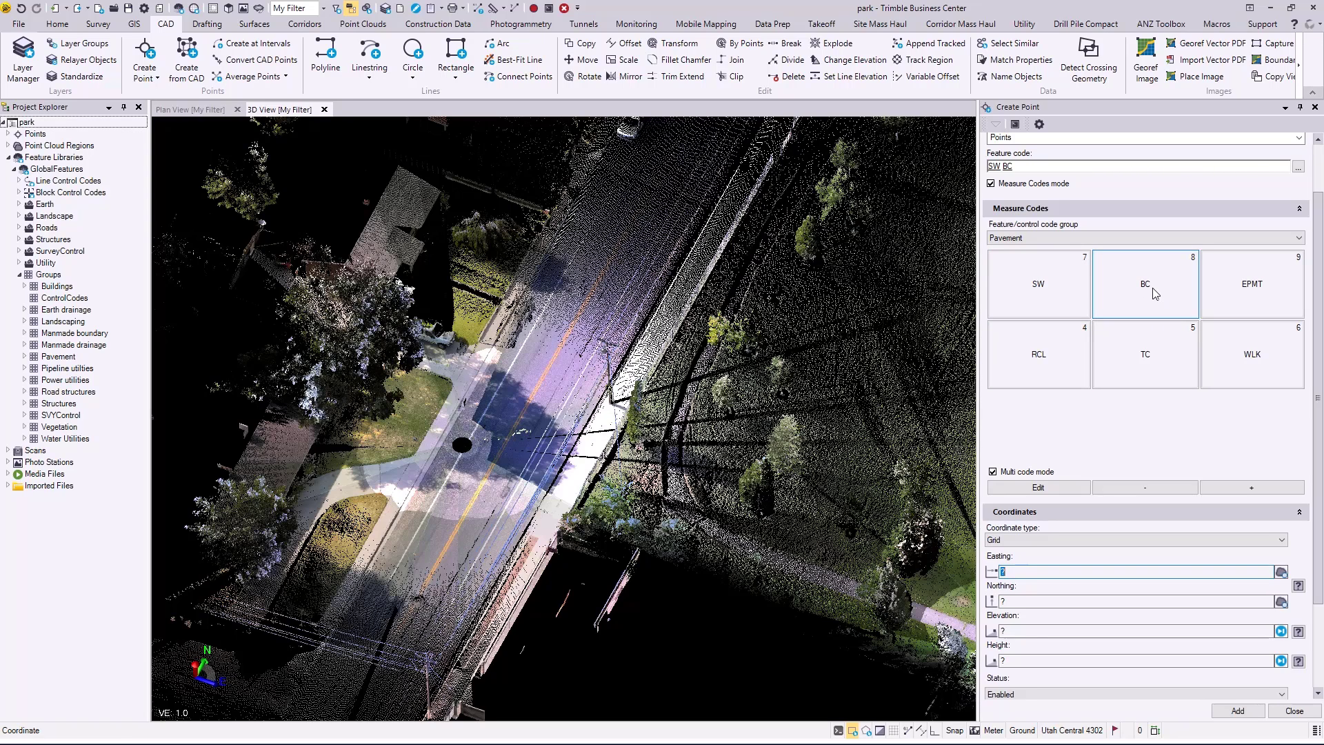
Delete the feature code text, turn off Multi code mode and set the code to SW.
left_click(991, 183)
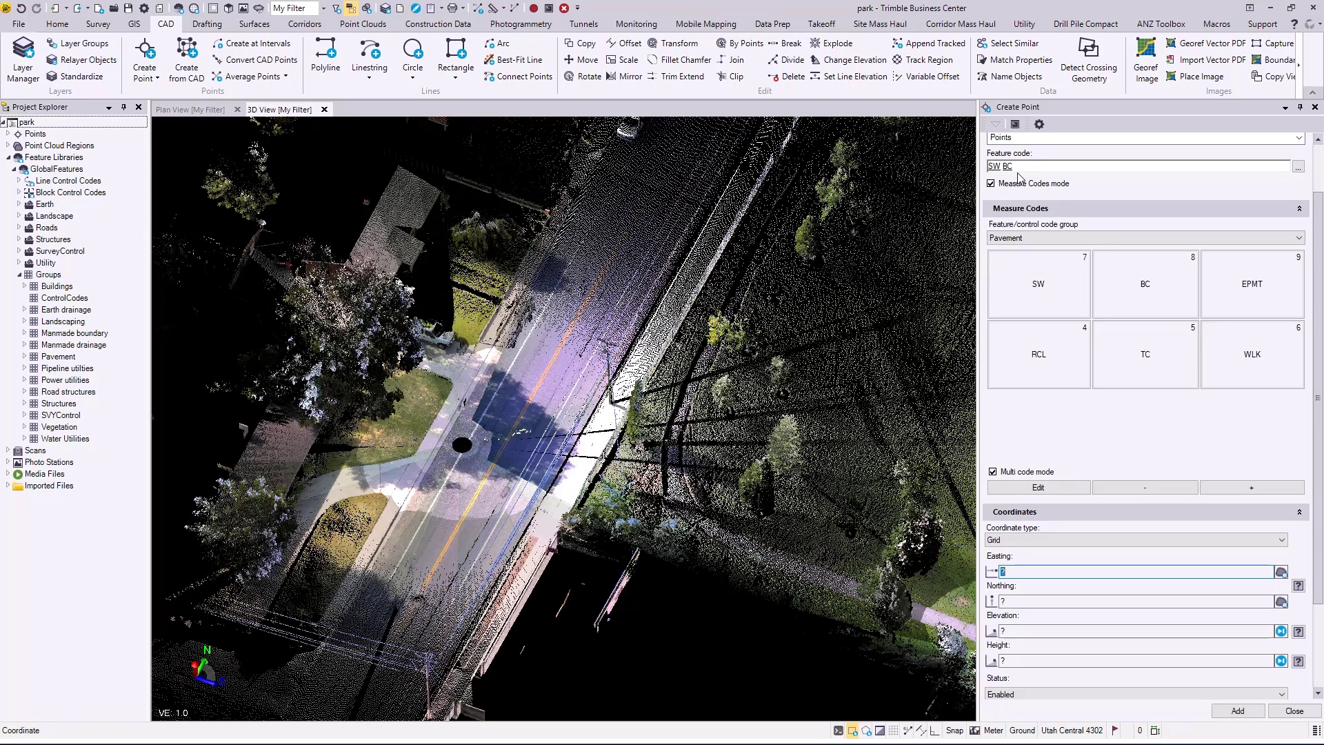
left_click(1025, 167)
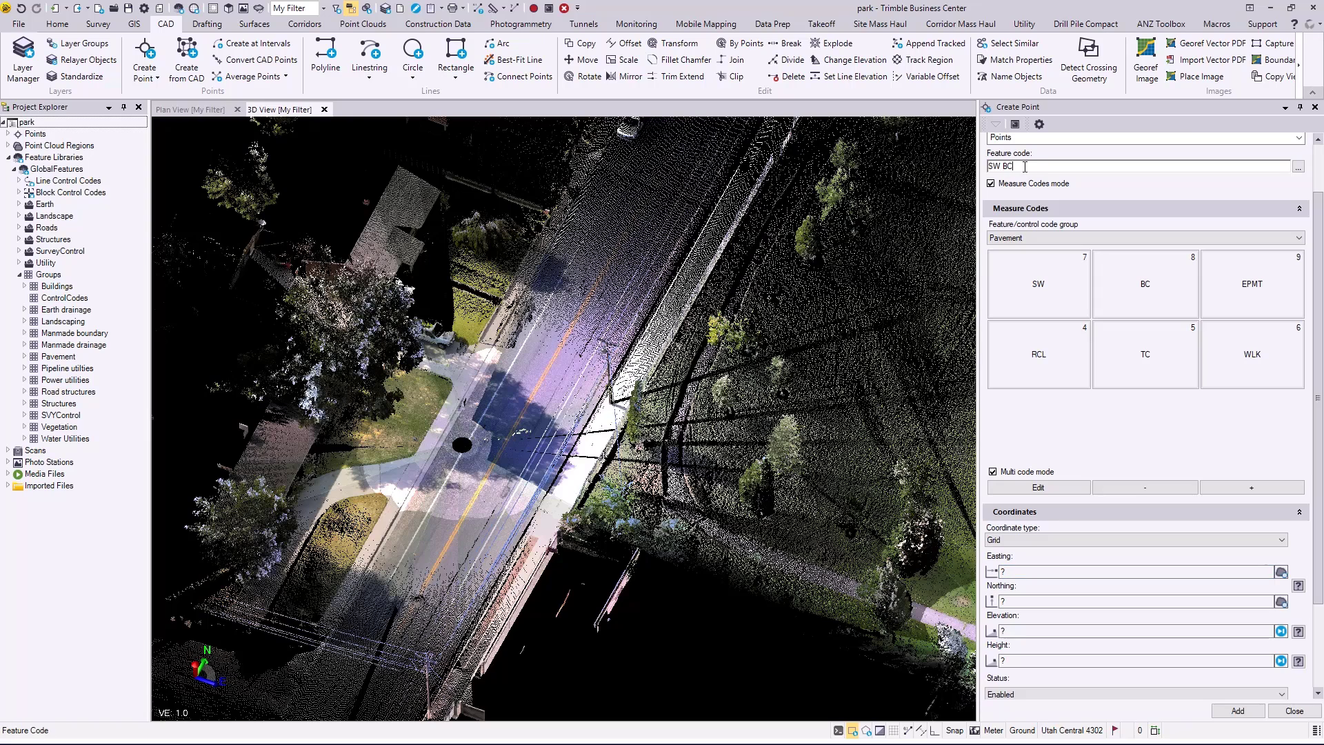
key("BackSpace")
key("BackSpace")
key("BackSpace")
left_click(994, 471)
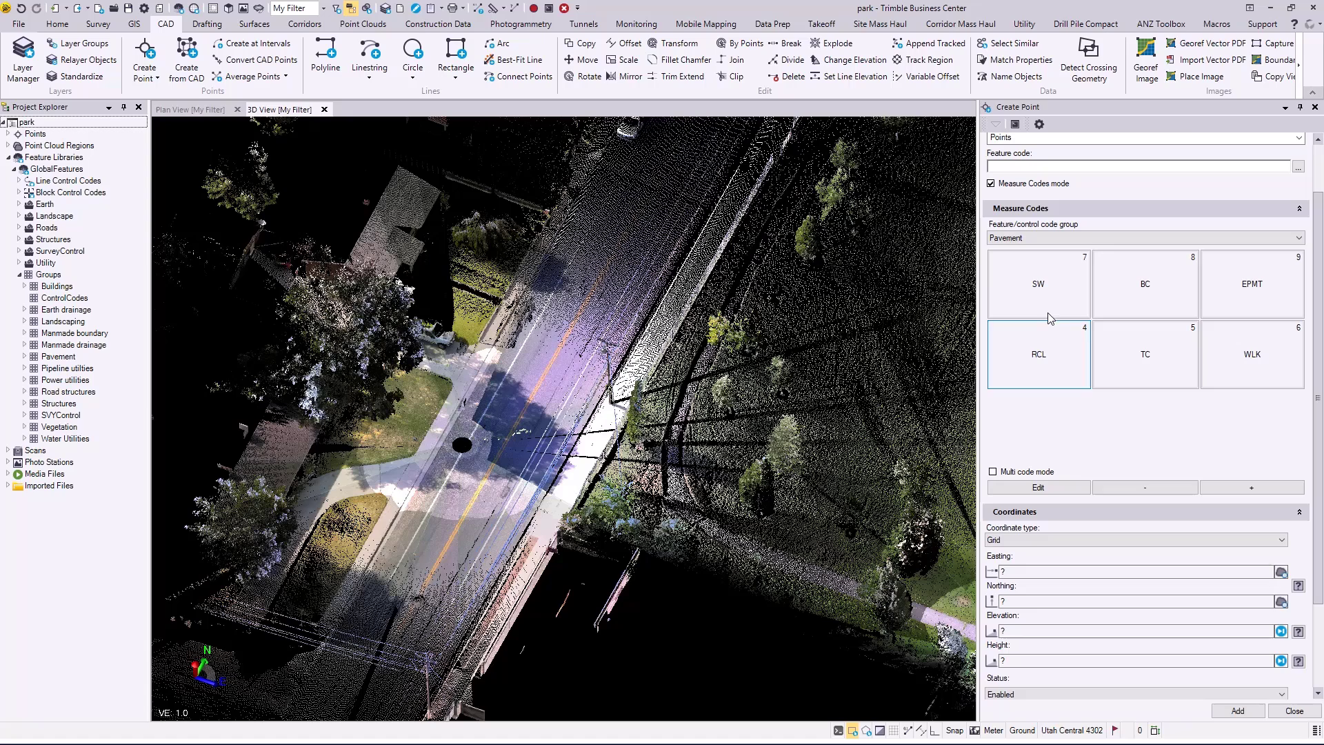
left_click(1046, 290)
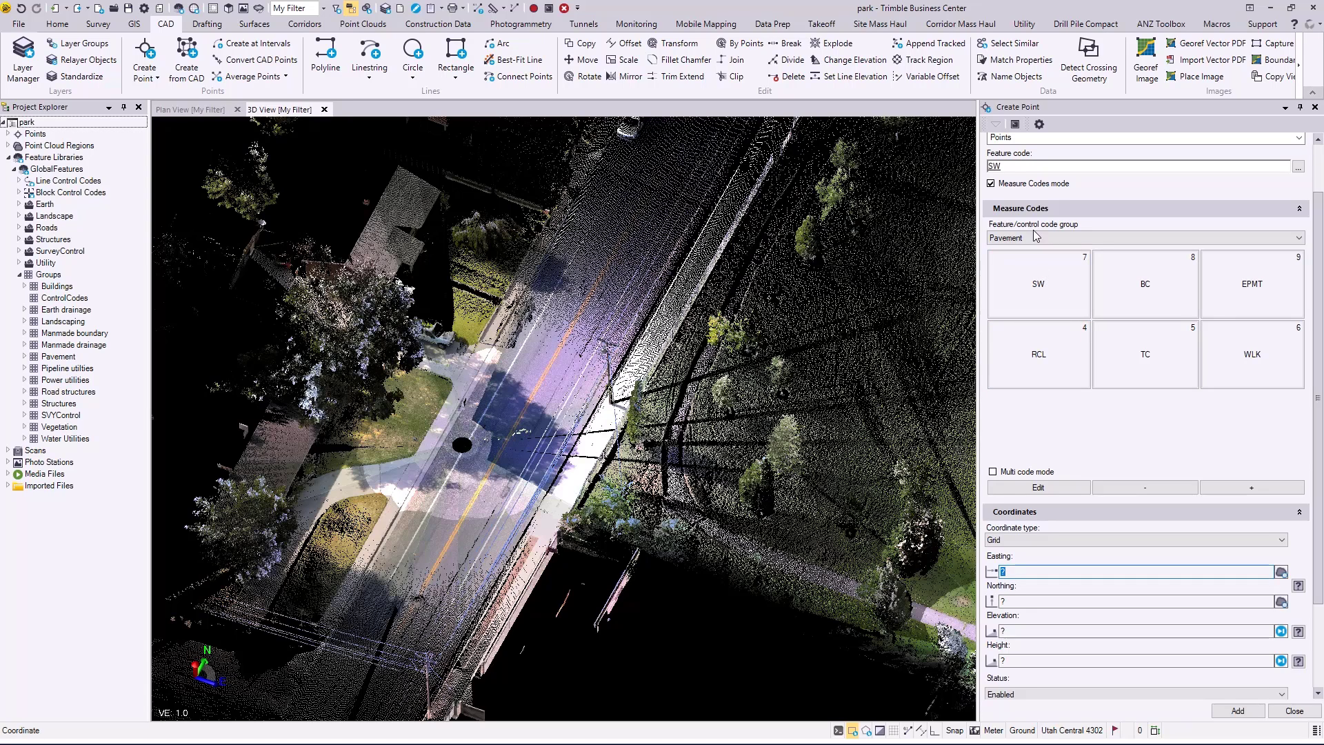
Choose BC to confirm it replaces SW, then delete the feature code text.
left_click(1156, 294)
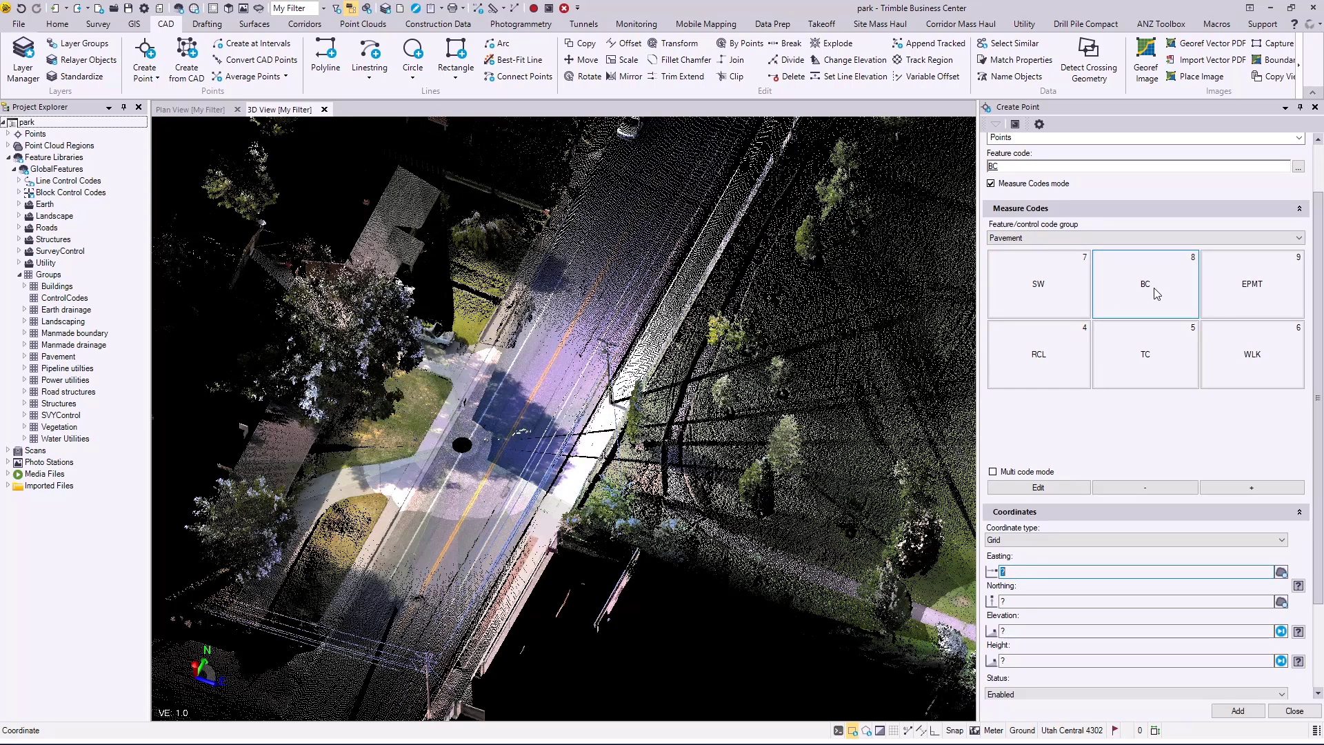
left_click(1018, 167)
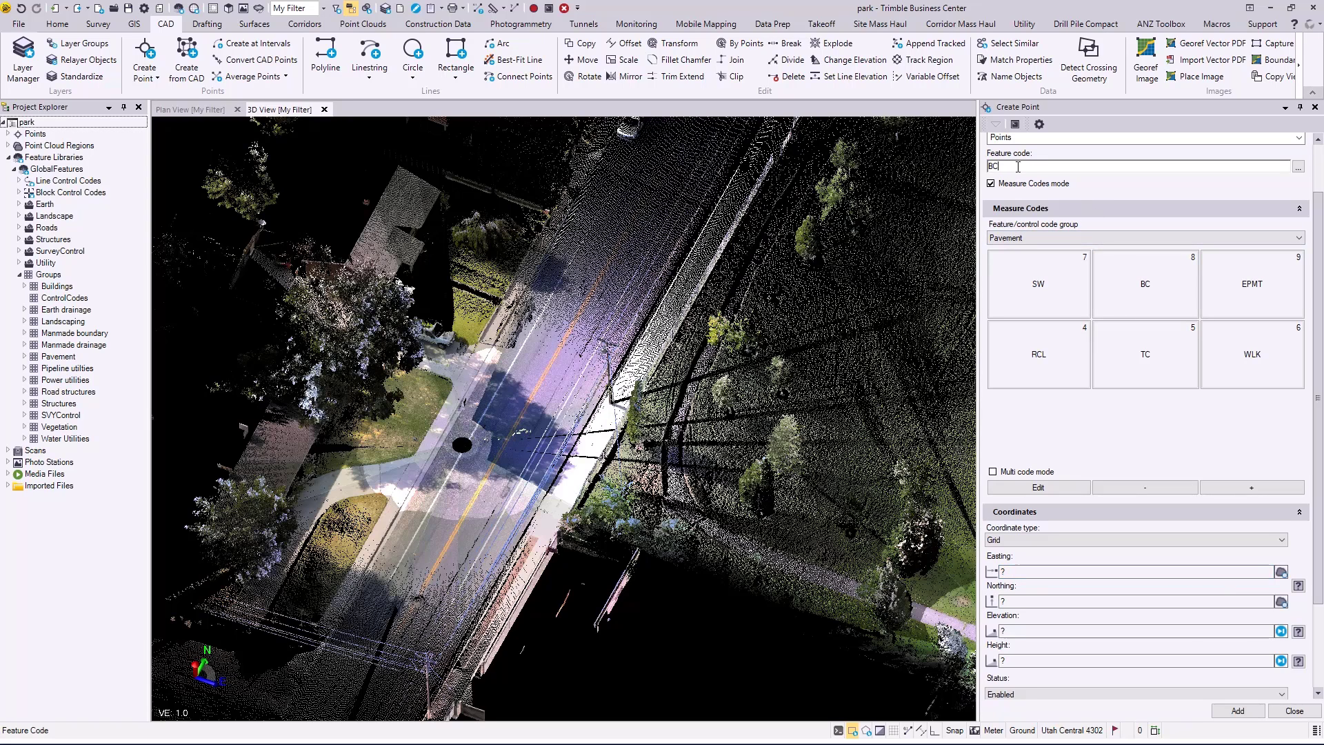
key("BackSpace")
key("BackSpace")
scroll(446, 451, "up", 3)
Add an SW-coded point picked on the sidewalk's back edge beside the manhole.
middle_click_drag(451, 440, 609, 424)
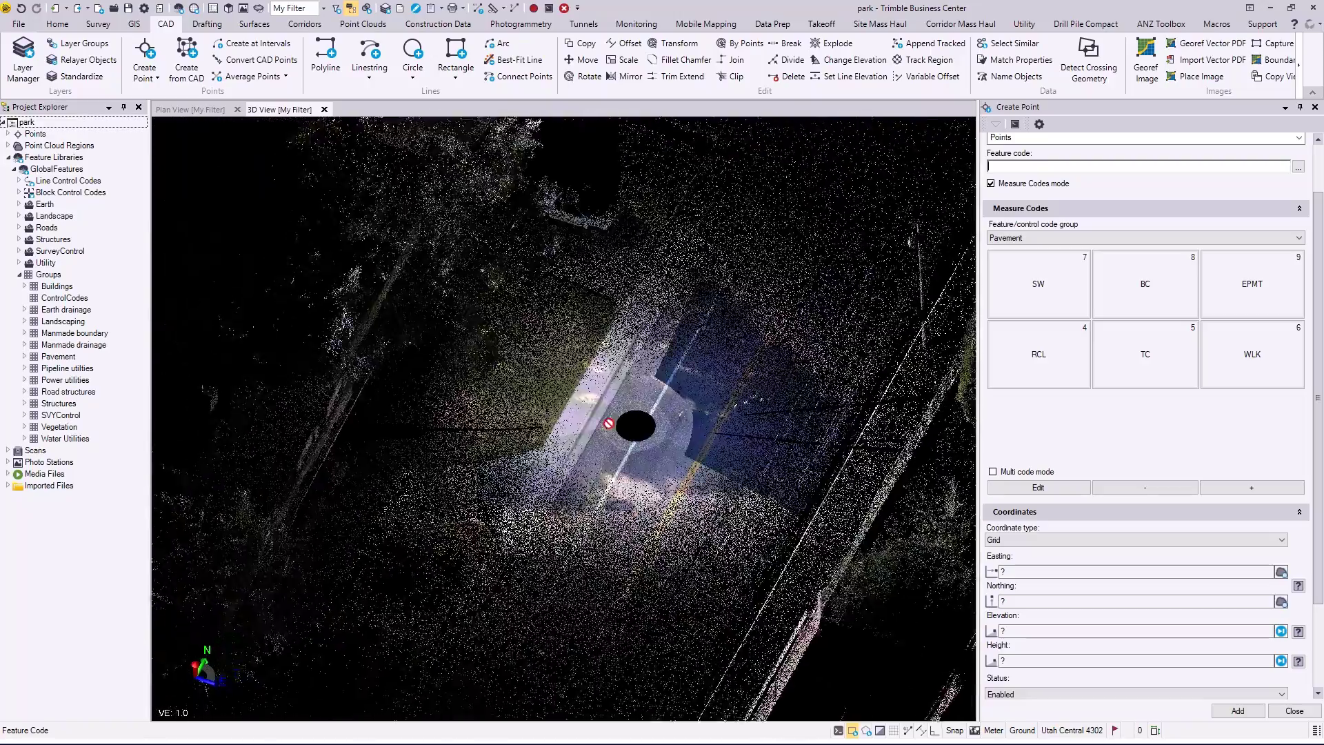
scroll(609, 423, "up", 2)
scroll(612, 420, "up", 1)
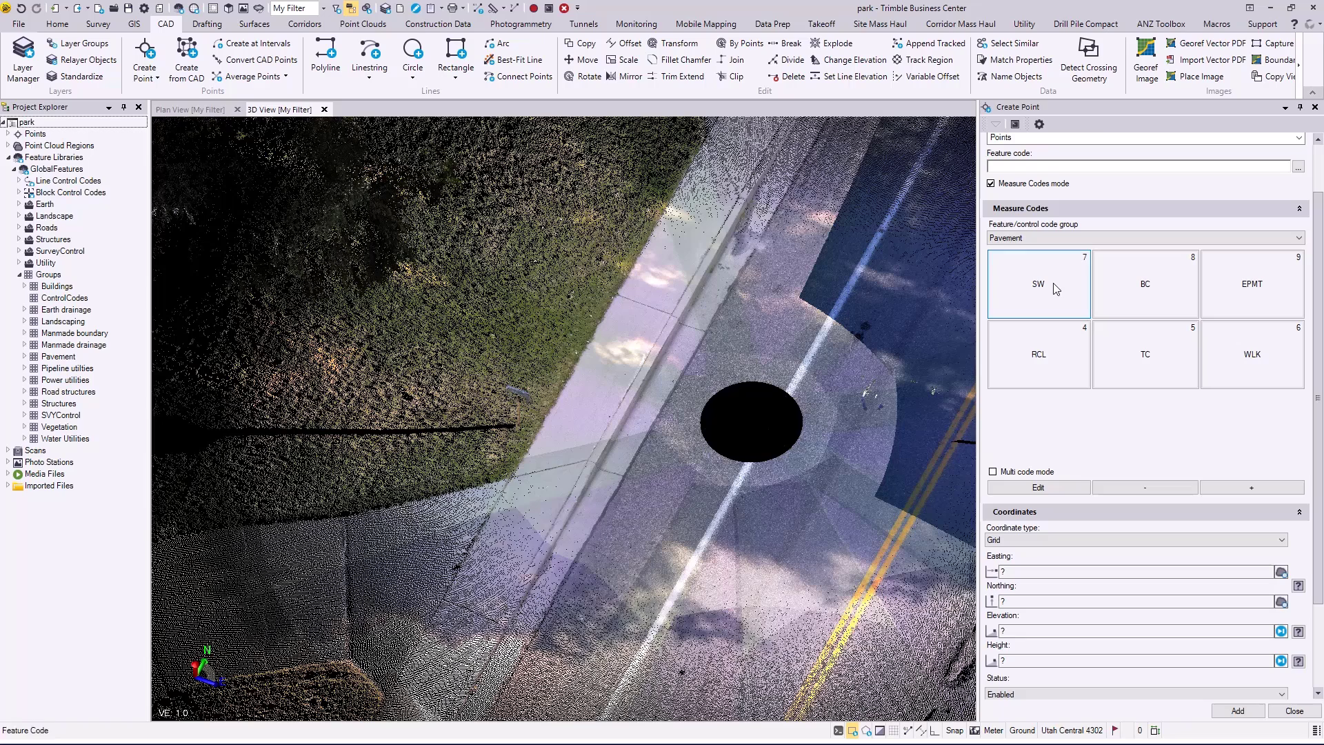
left_click(1056, 289)
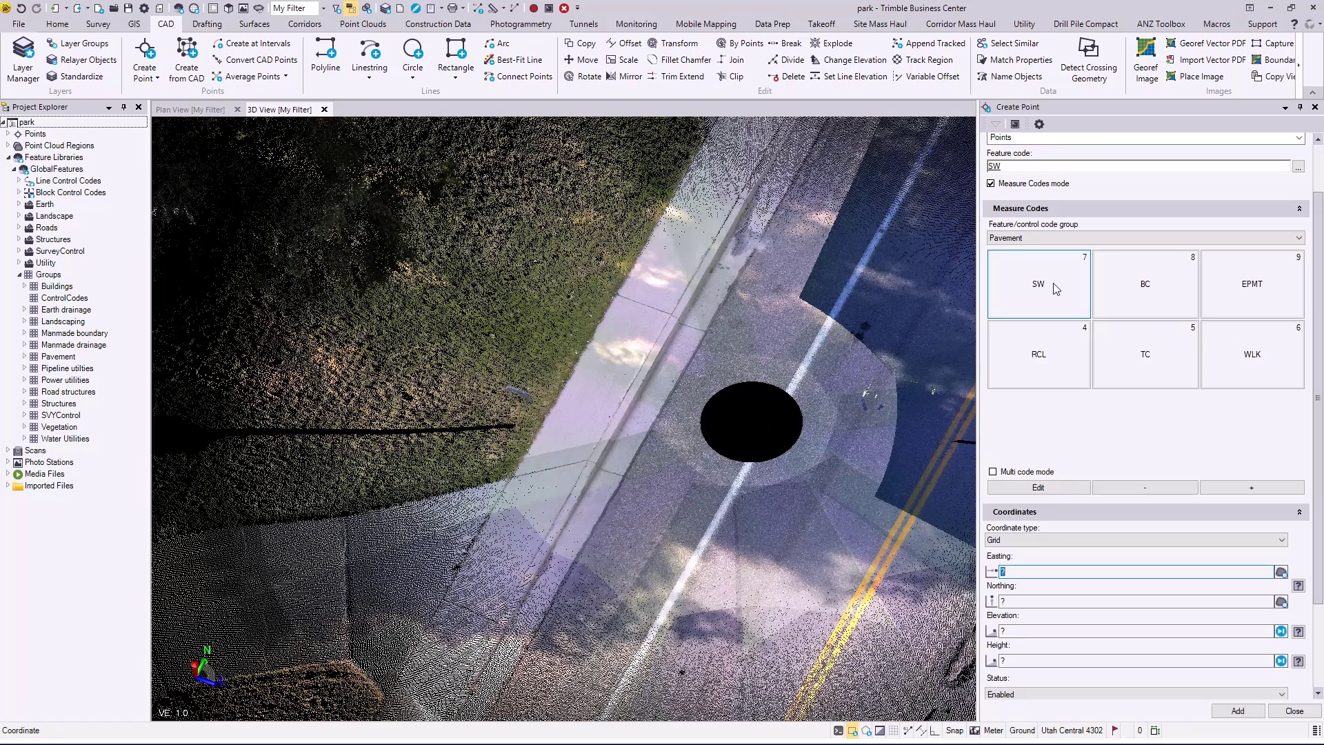
left_click(521, 456)
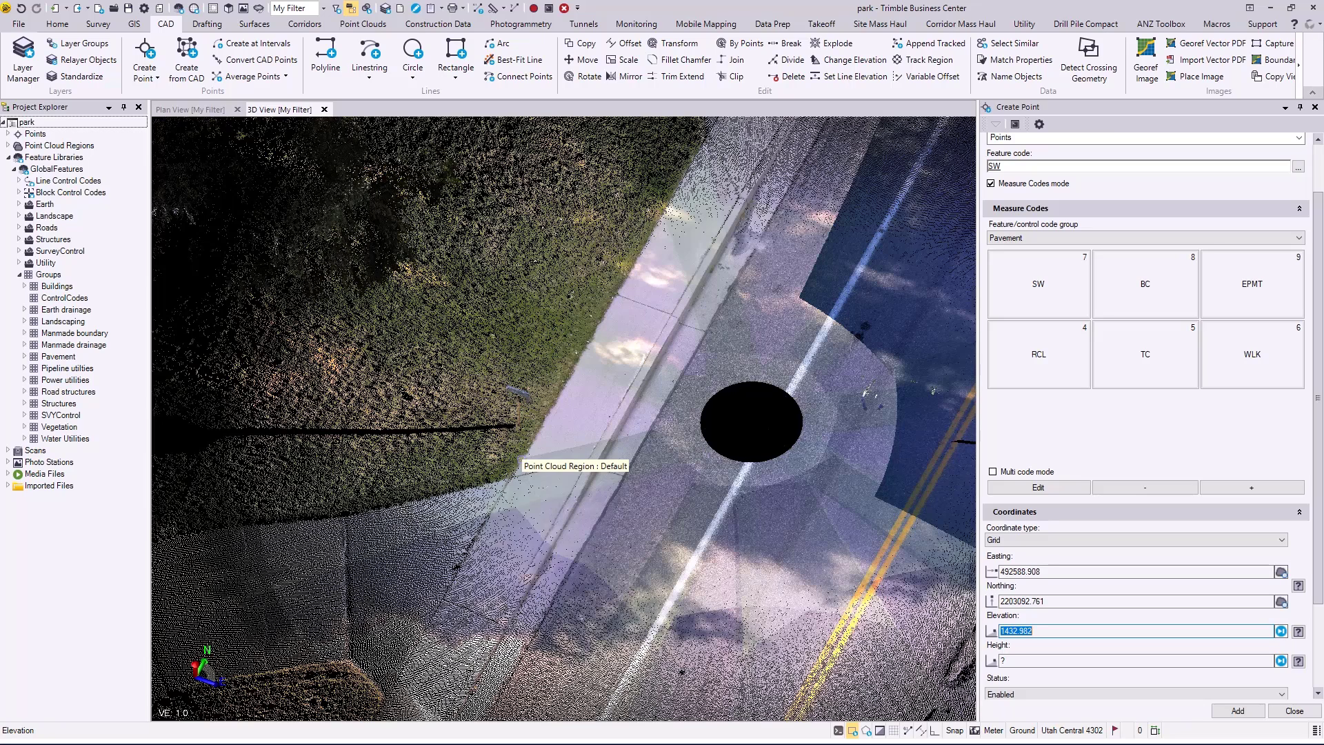
key("Return")
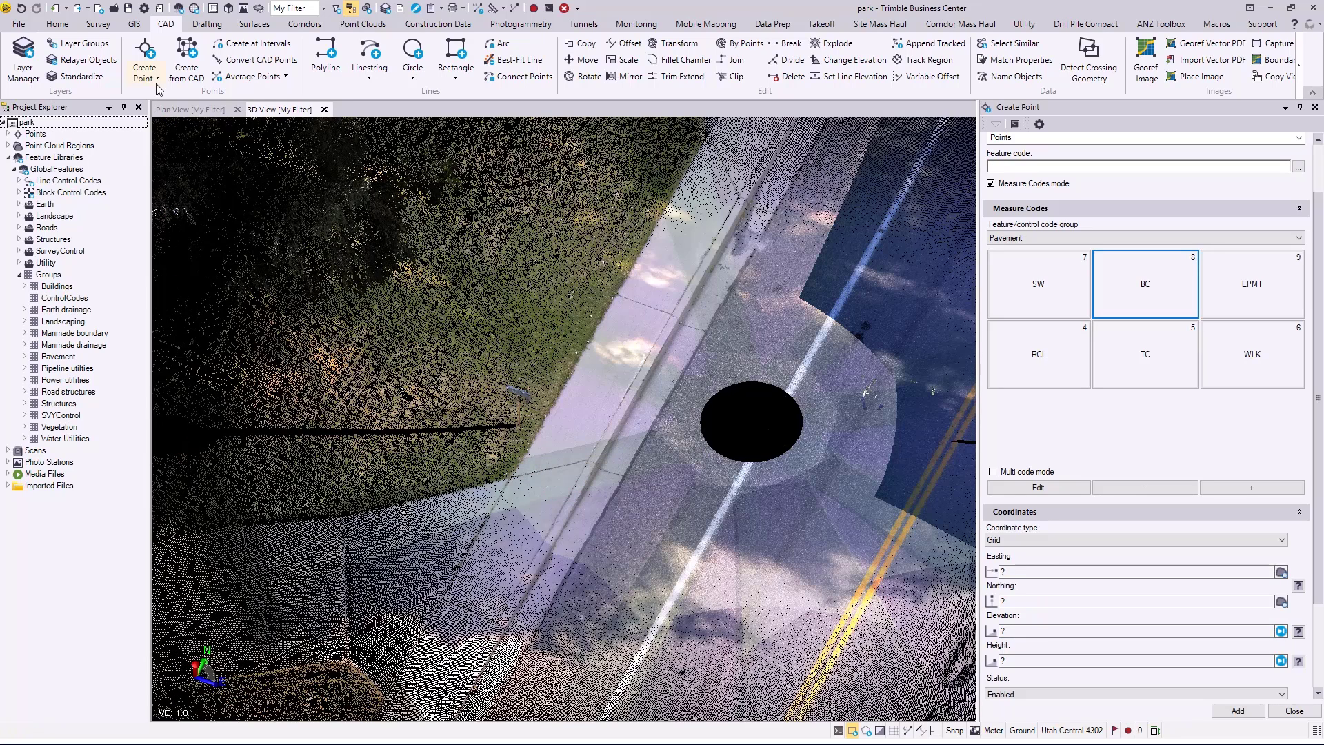
In View Filter Manager, show Raw Data points with feature code labels, then return to Project Explorer.
left_click(59, 24)
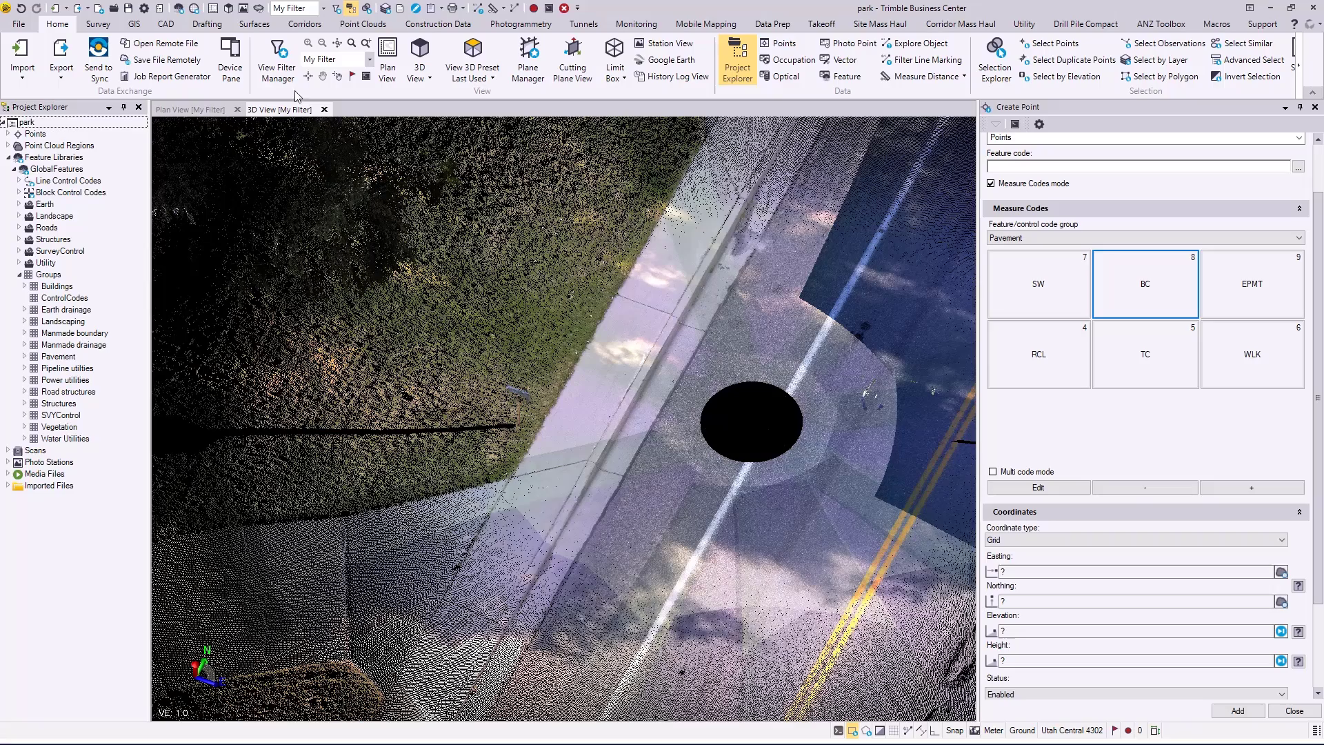
left_click(277, 60)
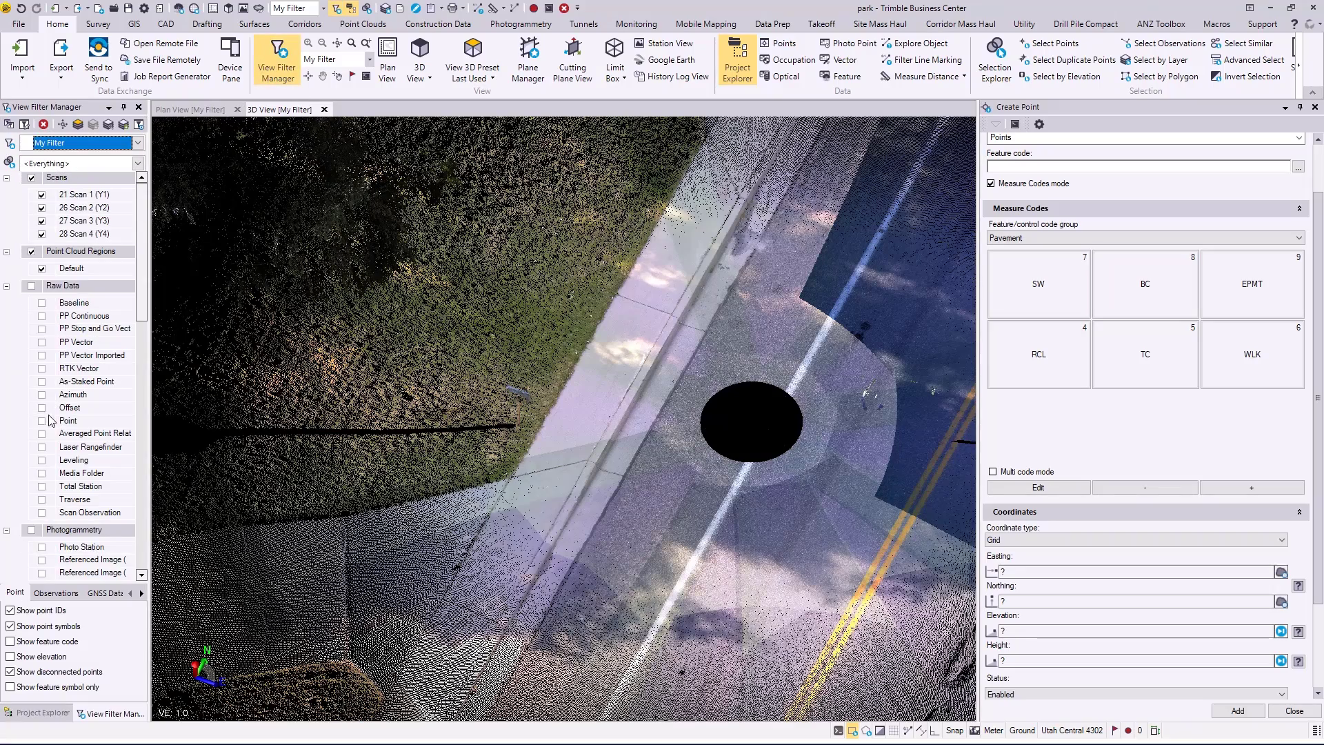
left_click(42, 420)
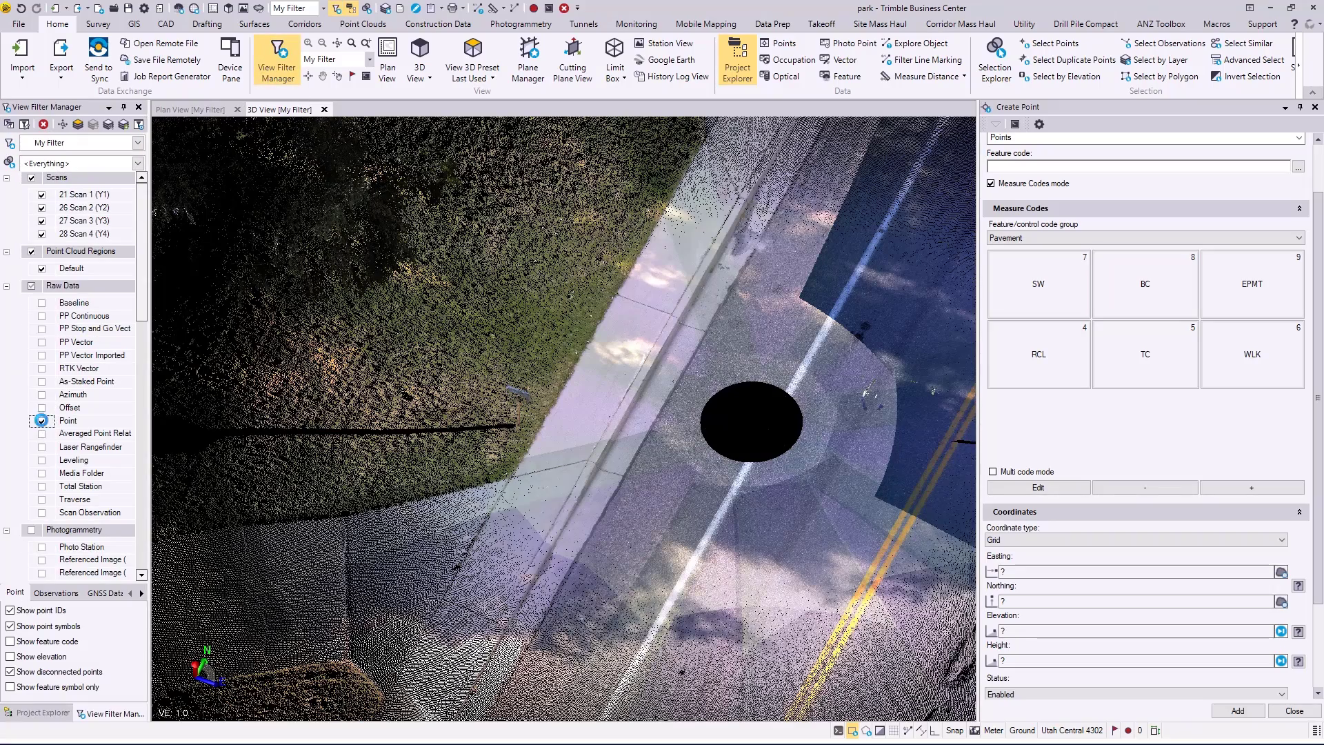
left_click(12, 643)
left_click(41, 713)
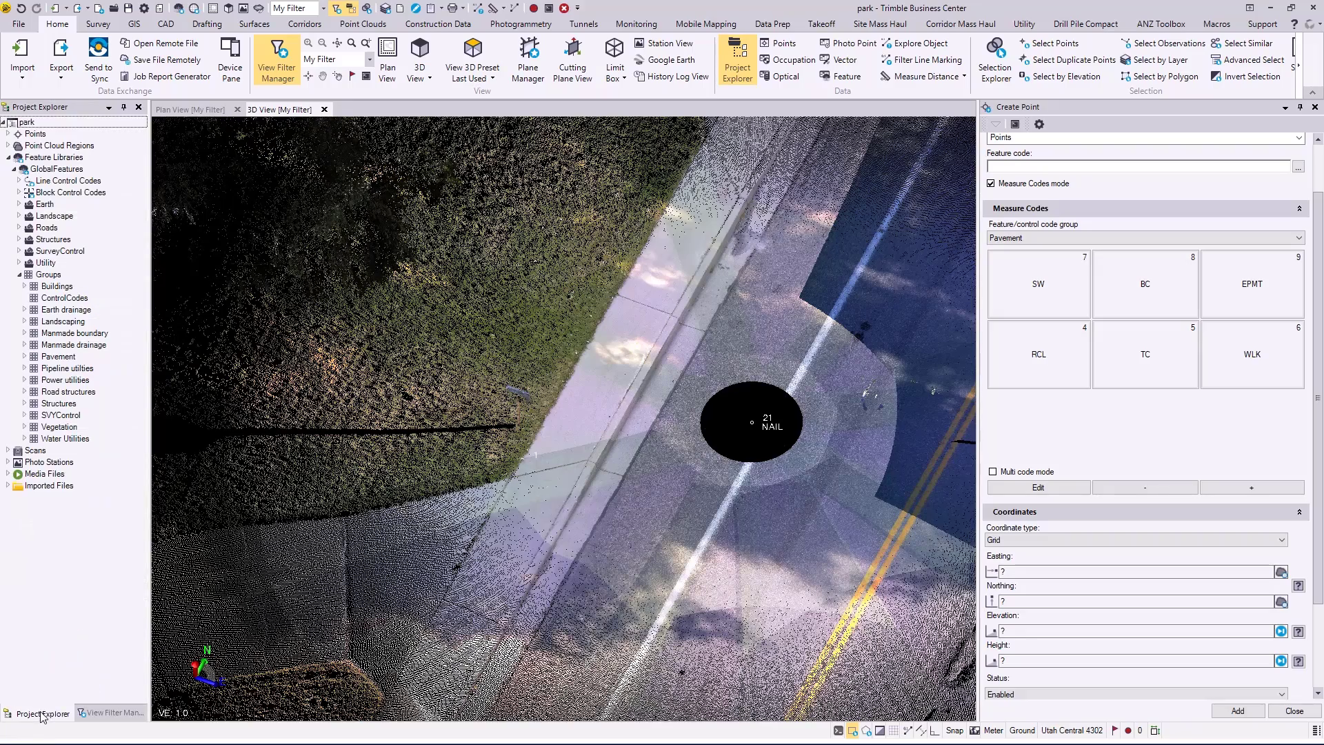
scroll(566, 466, "up", 2)
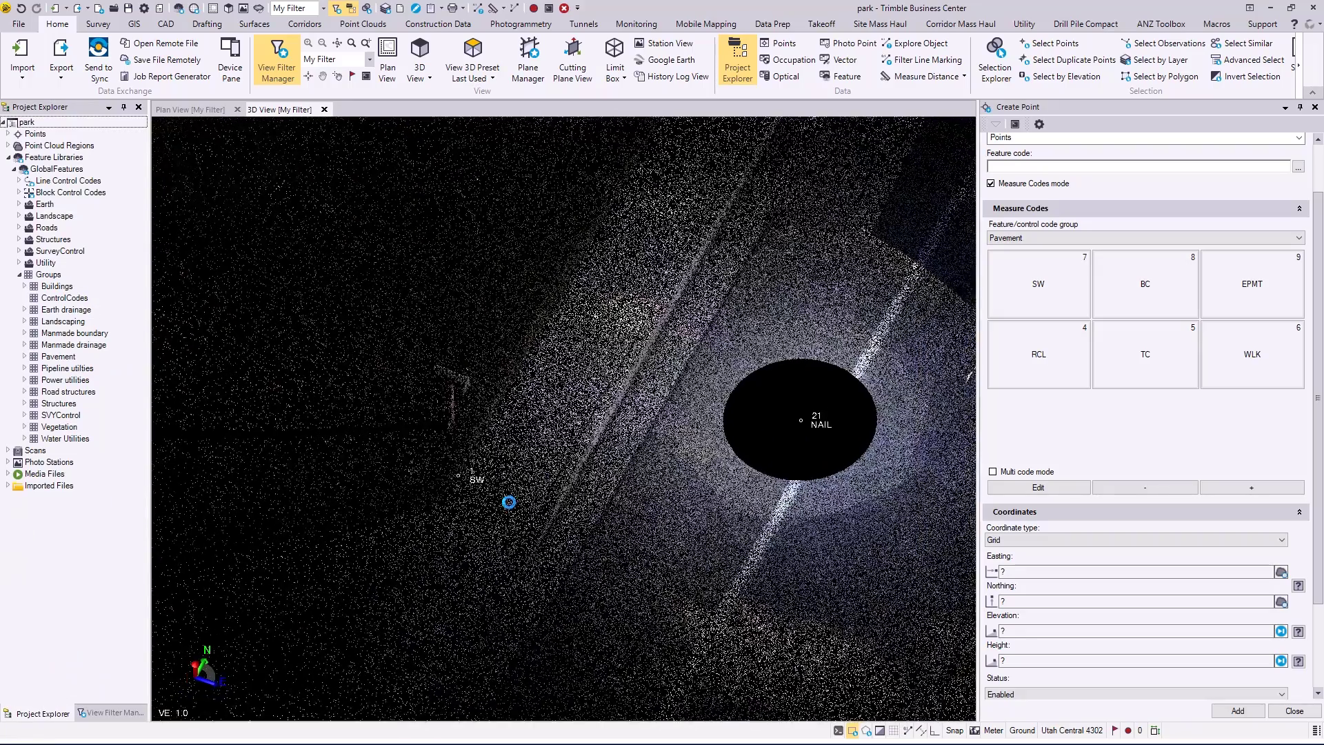
scroll(498, 499, "up", 2)
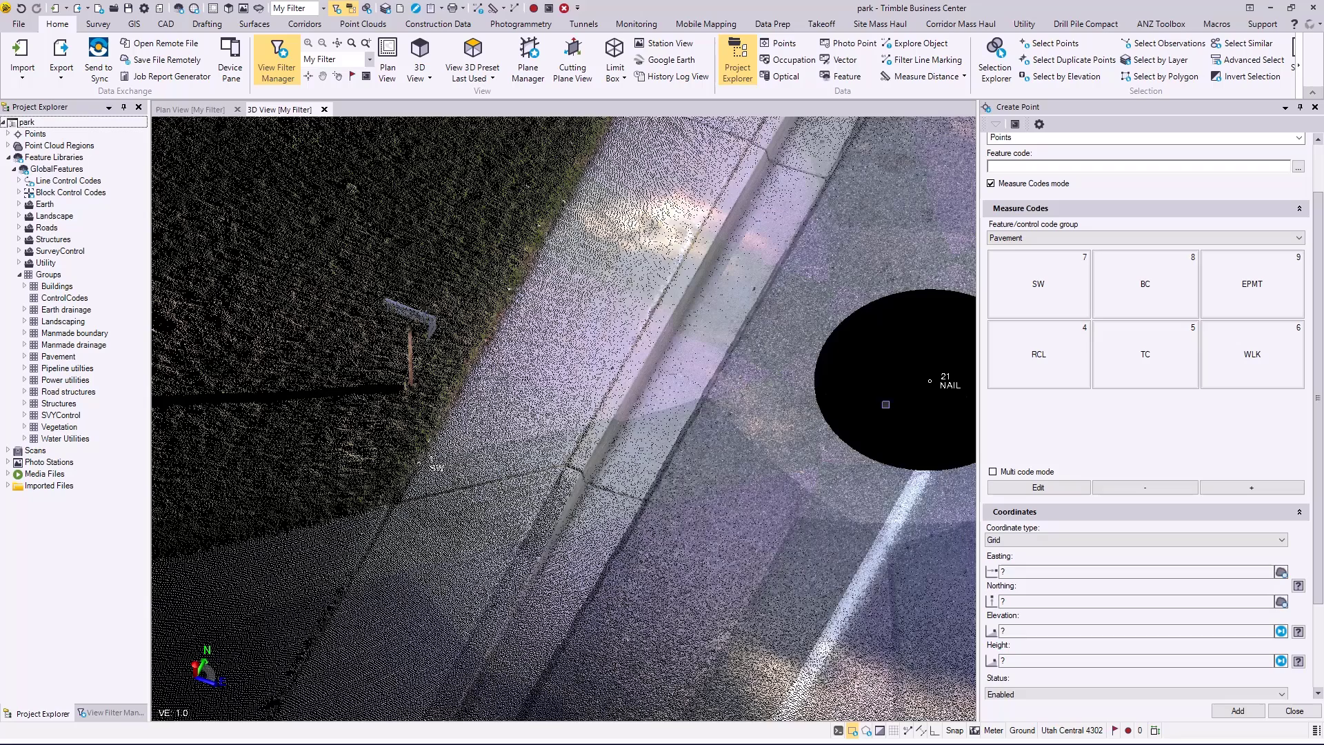
Add a BC-coded point at the back of curb, picked from the point cloud.
left_click(1160, 283)
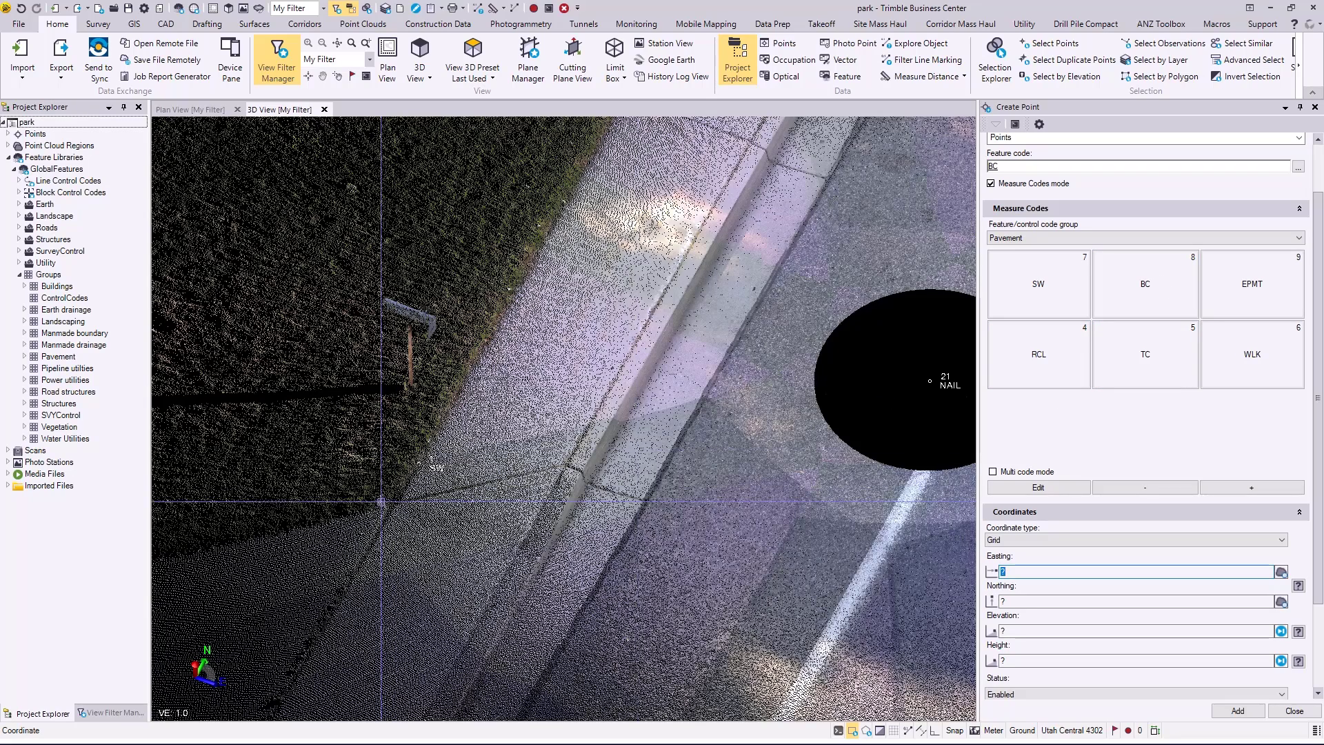
left_click(572, 462)
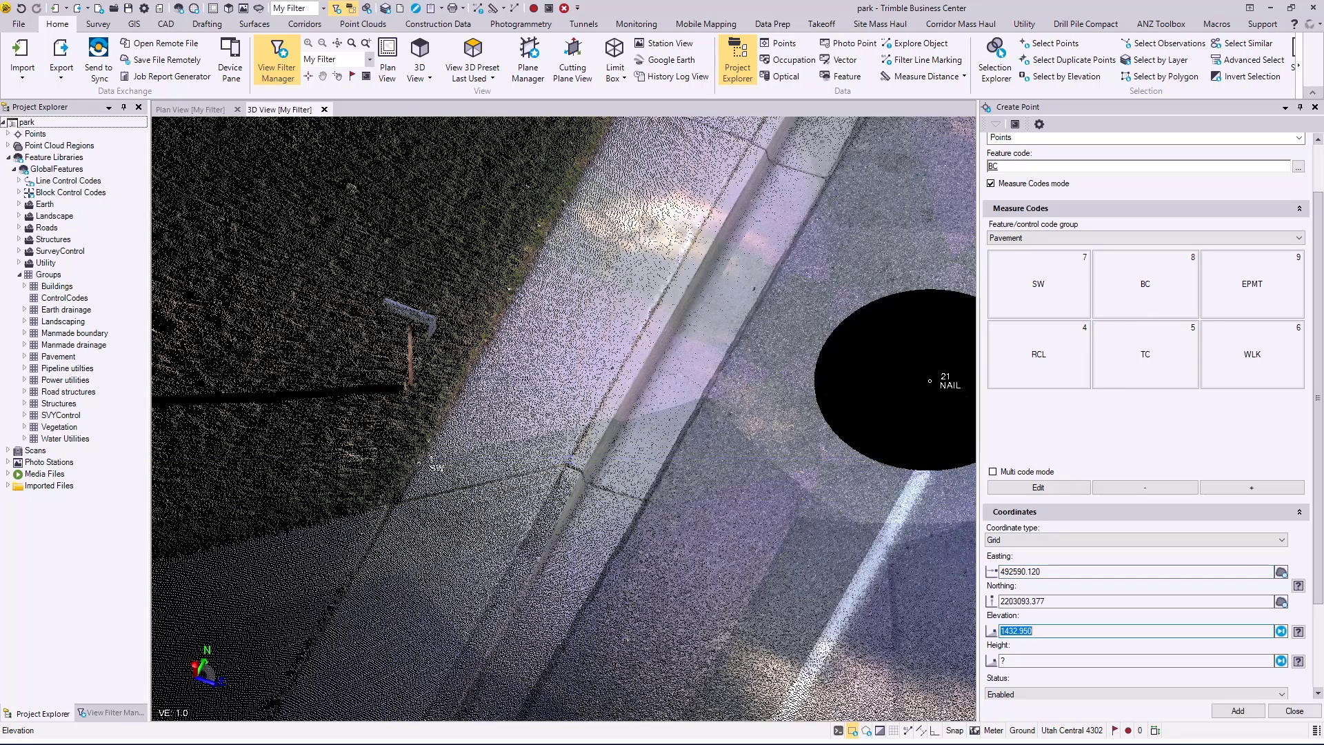
key("Return")
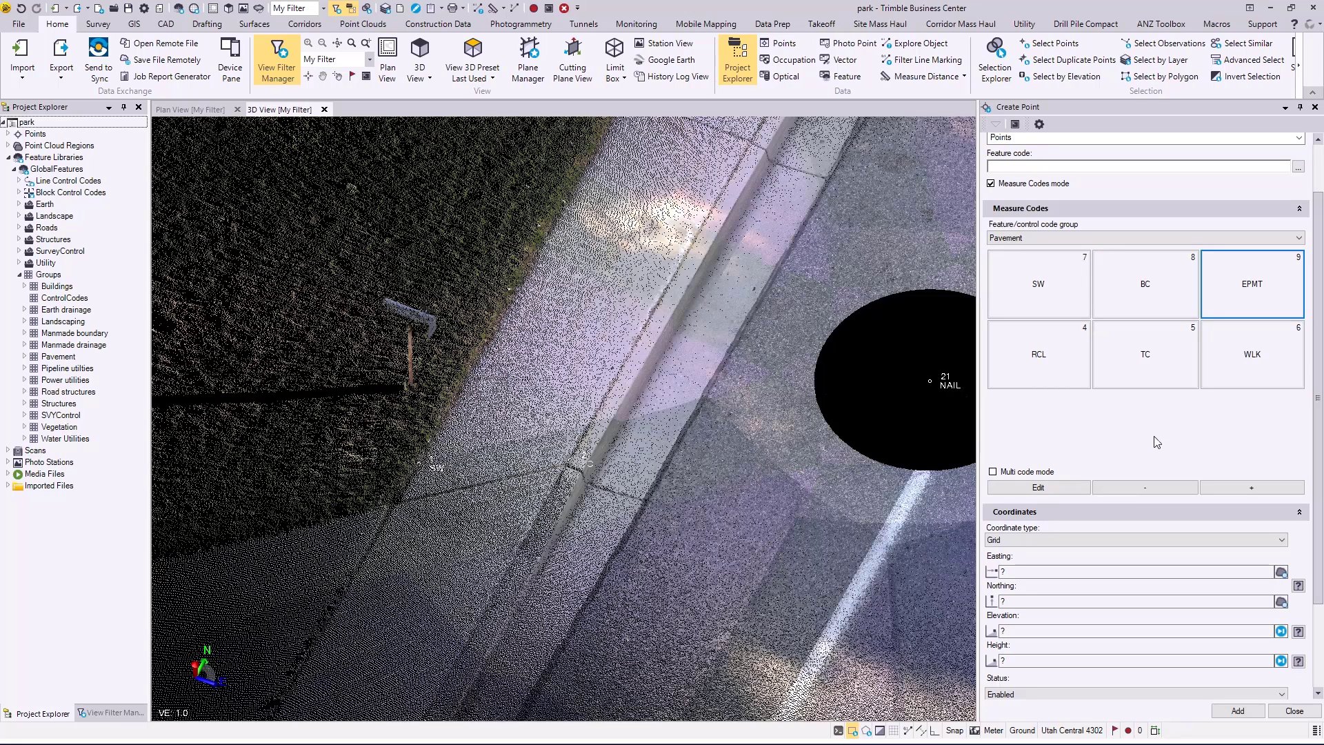
Add an EPMT-coded point picked on the pavement edge, choosing EPMT with key 9.
key("9")
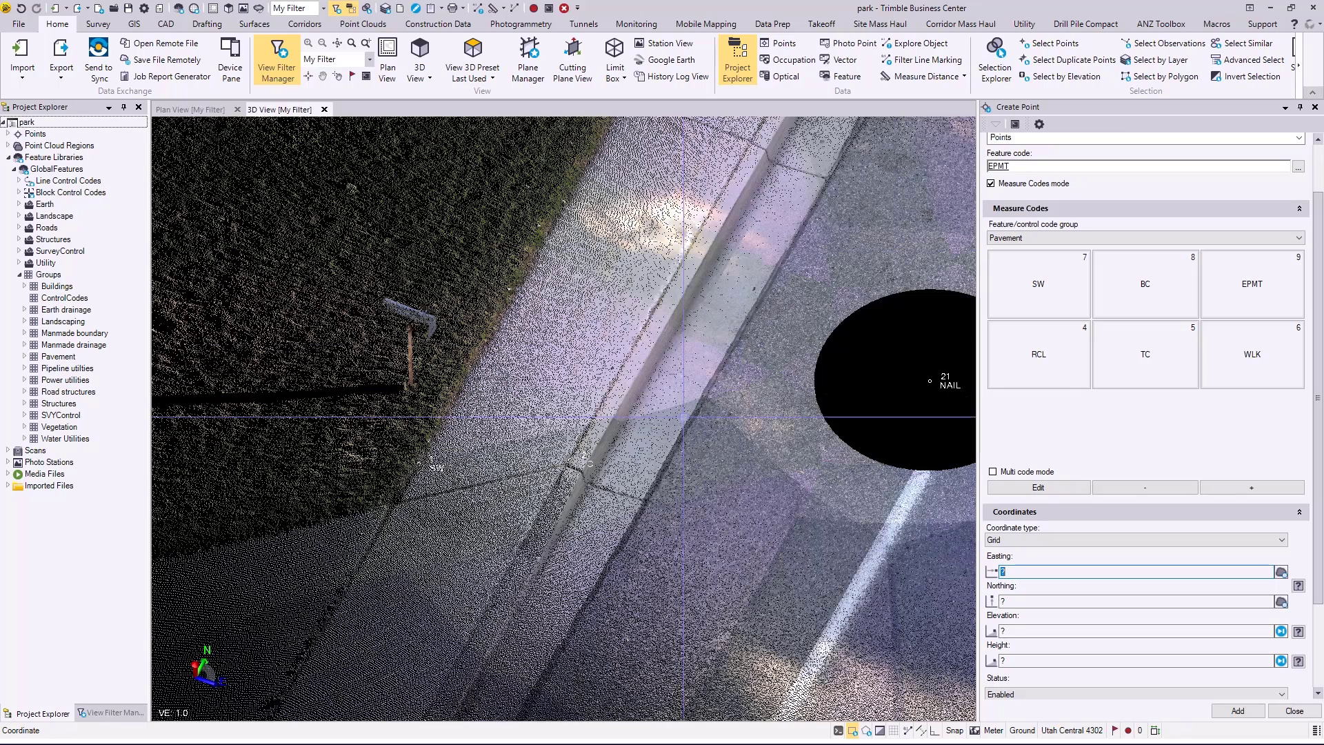
left_click(646, 495)
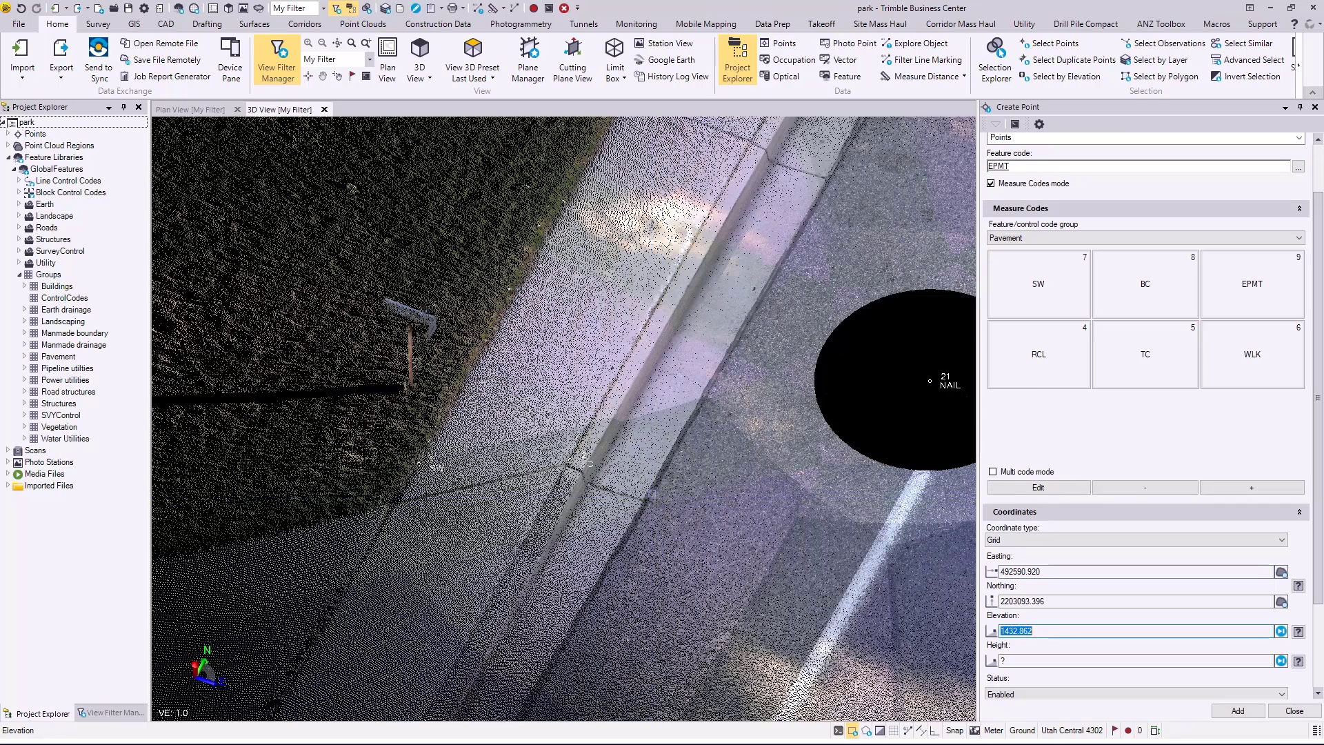
key("Return")
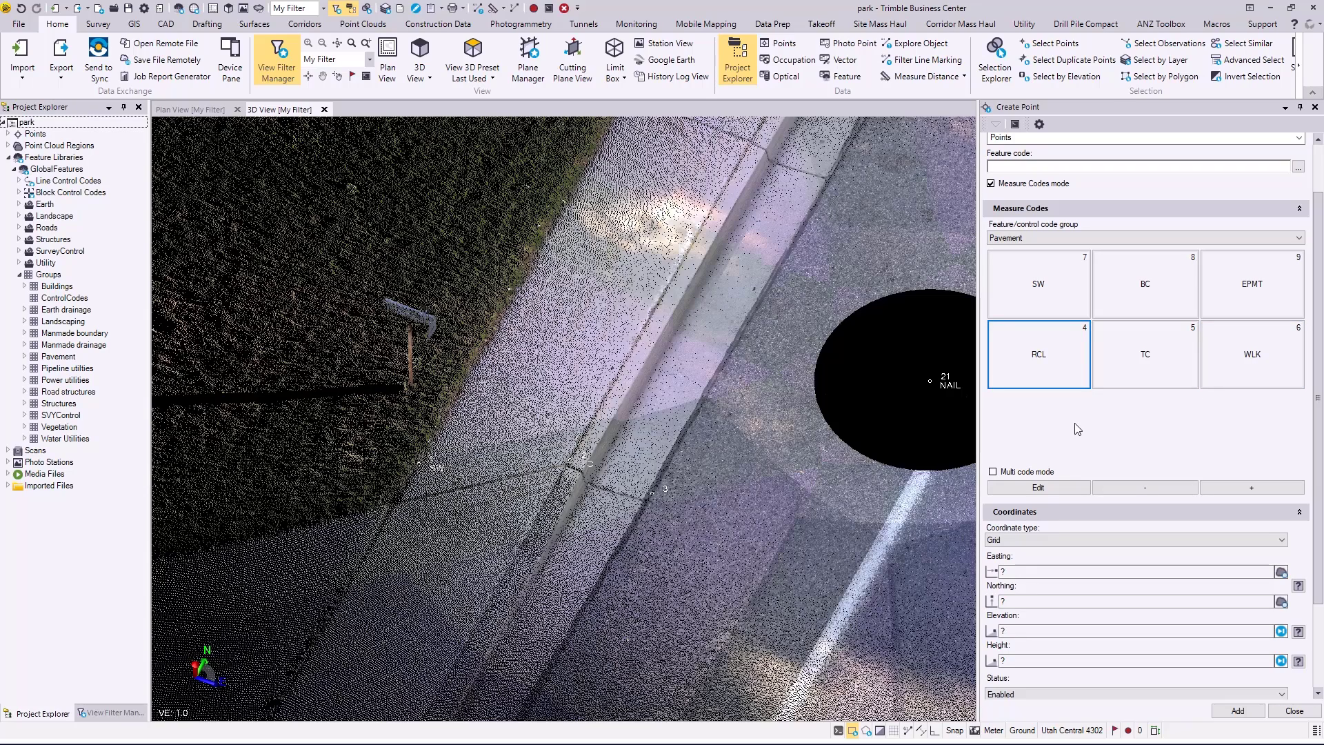
Cut the Pavement code group from 6 to 3 elements, keeping SW, BC and EPMT.
left_click(1038, 487)
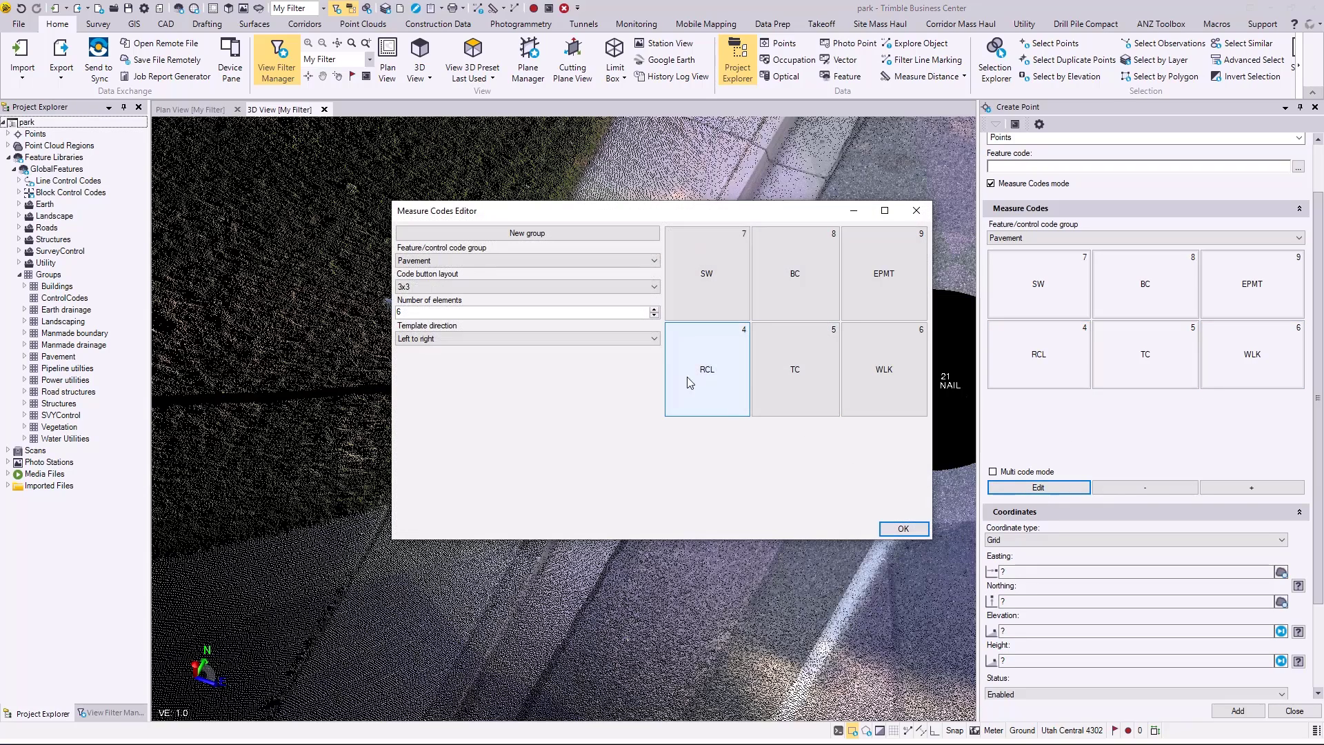
left_click(653, 315)
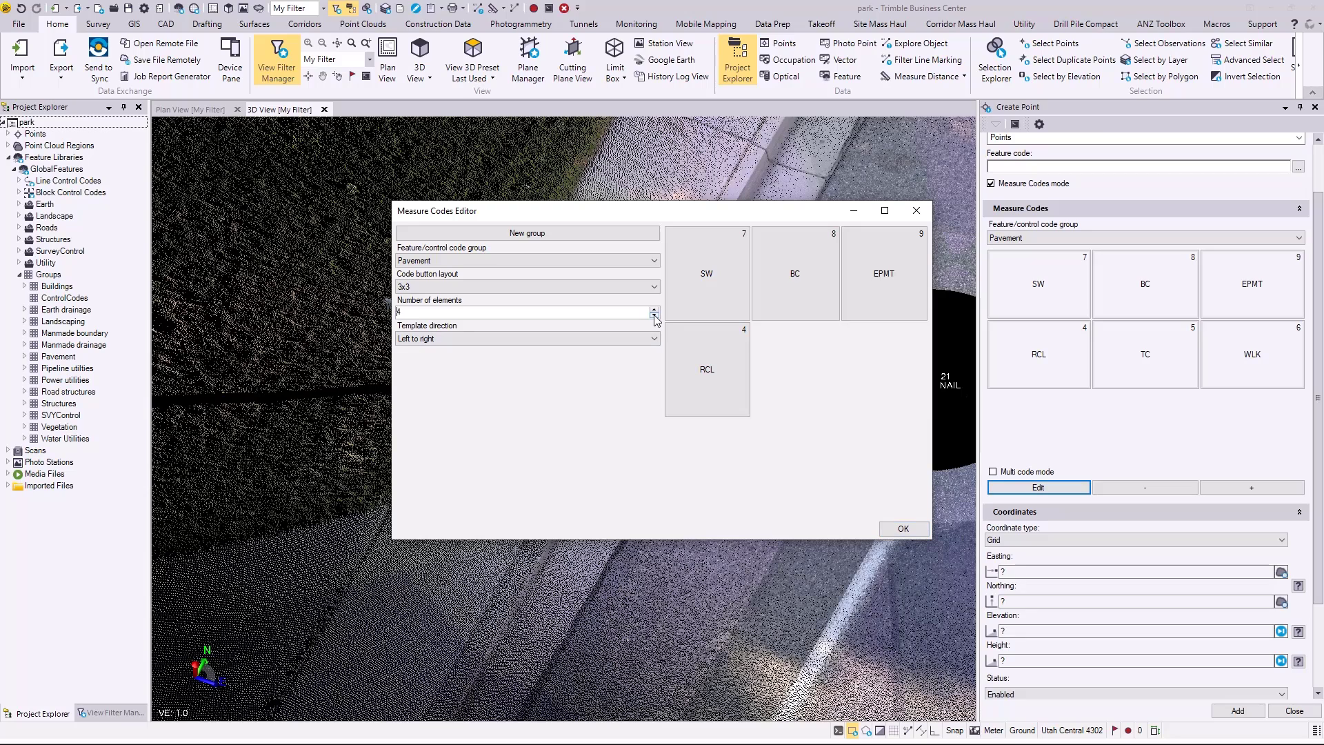
left_click(654, 316)
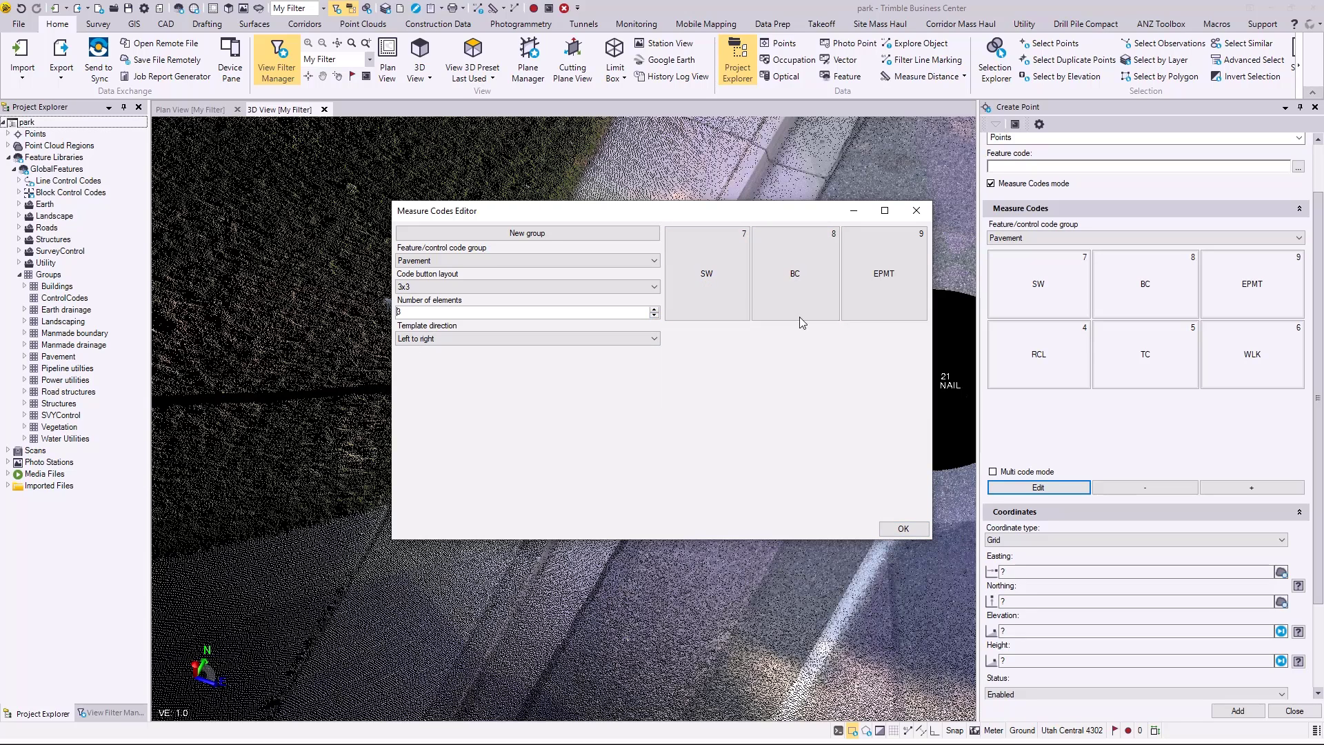
left_click(903, 529)
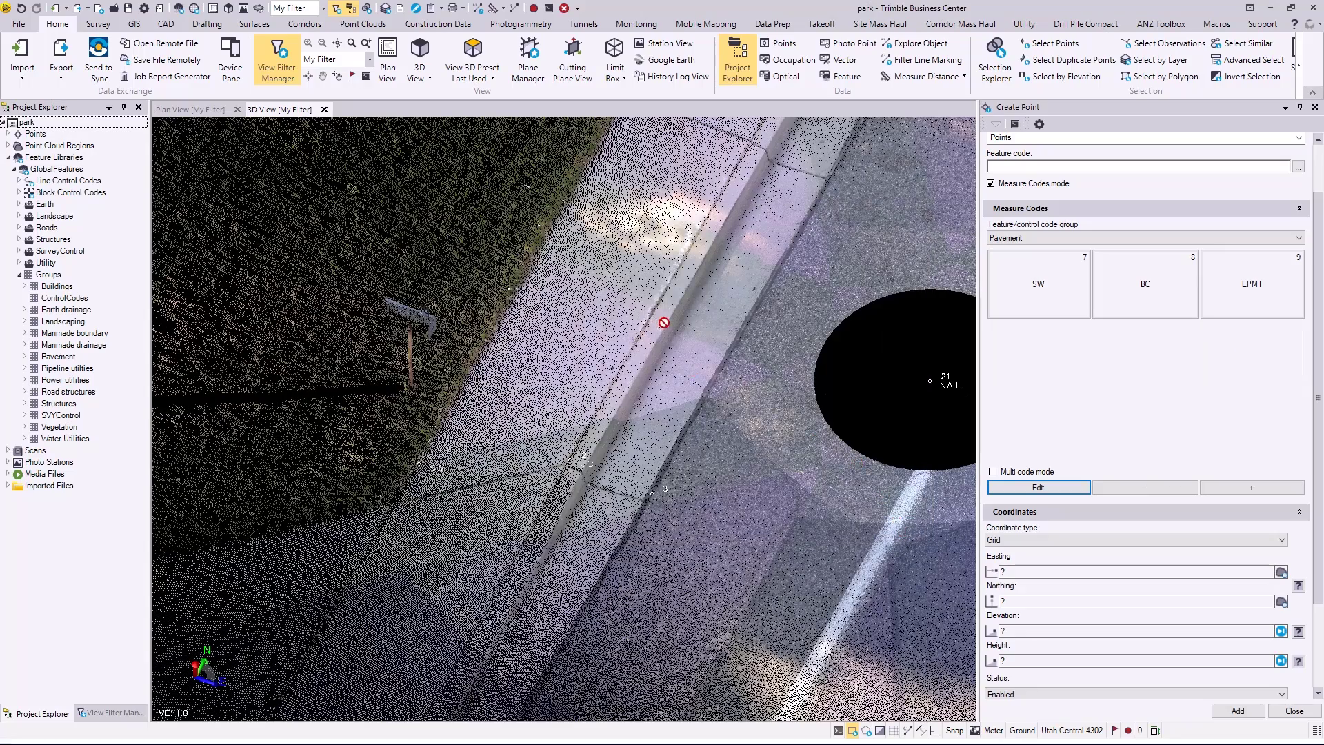
Add a second SW, BC and EPMT point on the sidewalk edge, curb and pavement.
middle_click_drag(663, 320, 656, 370)
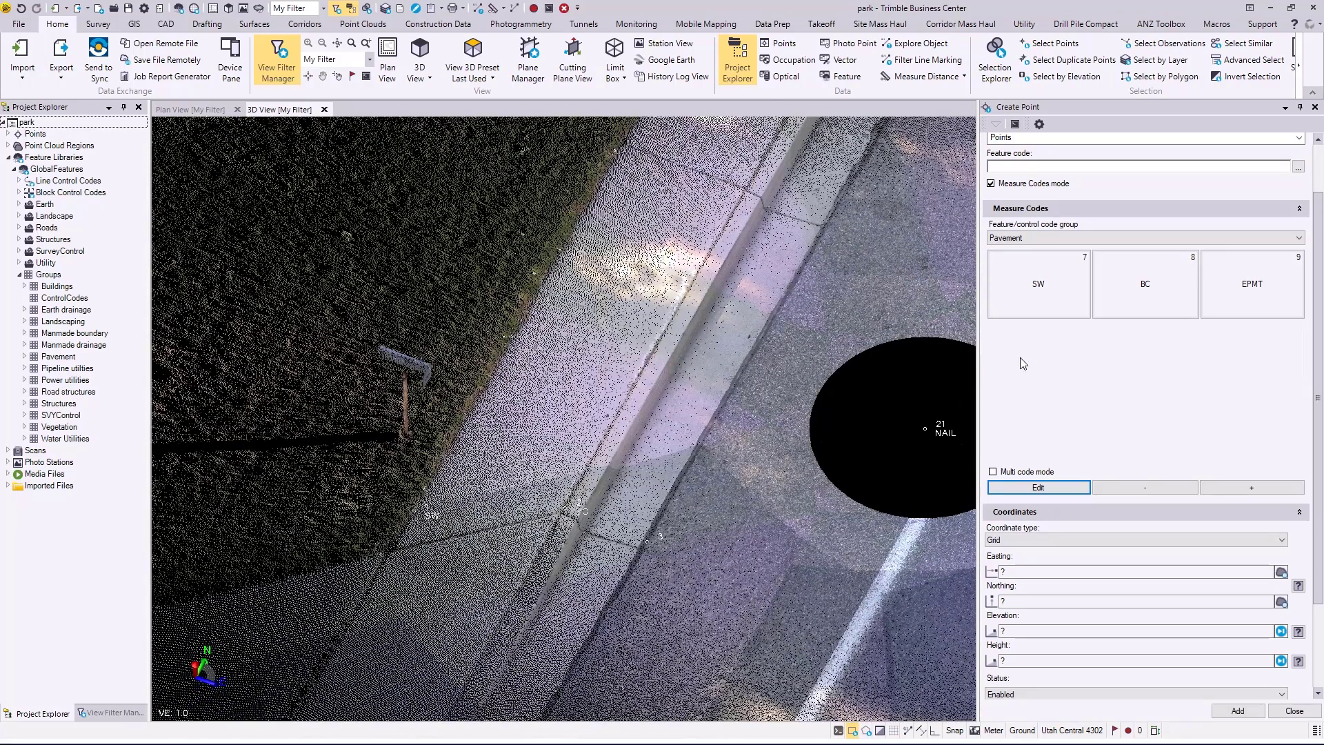
left_click(1026, 311)
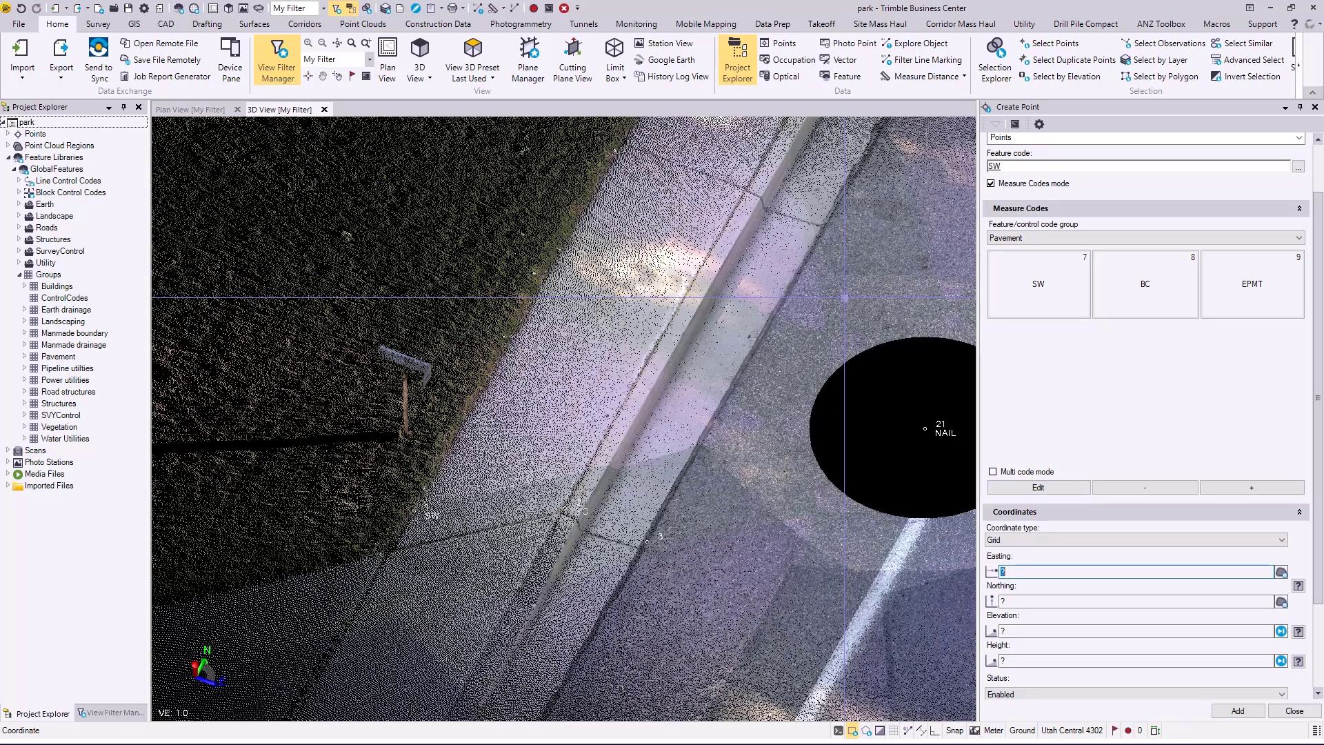
left_click(566, 245)
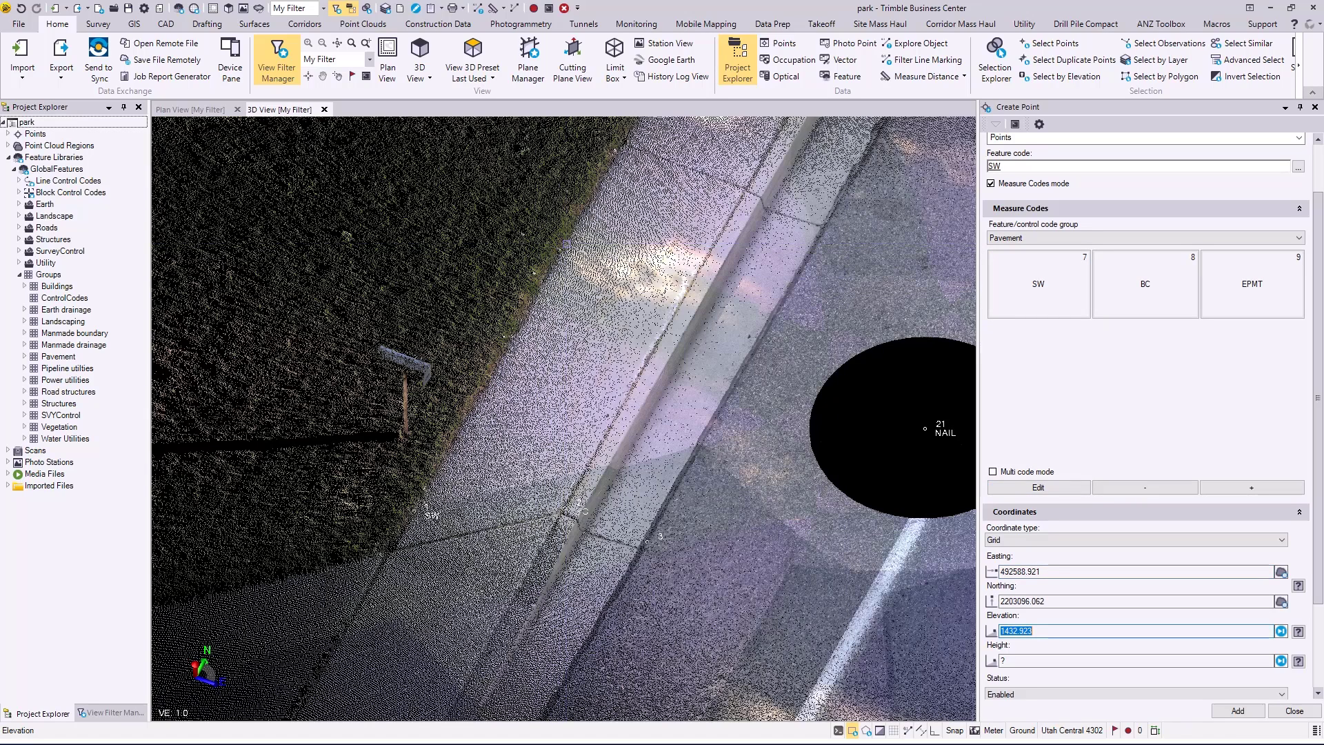
key("8")
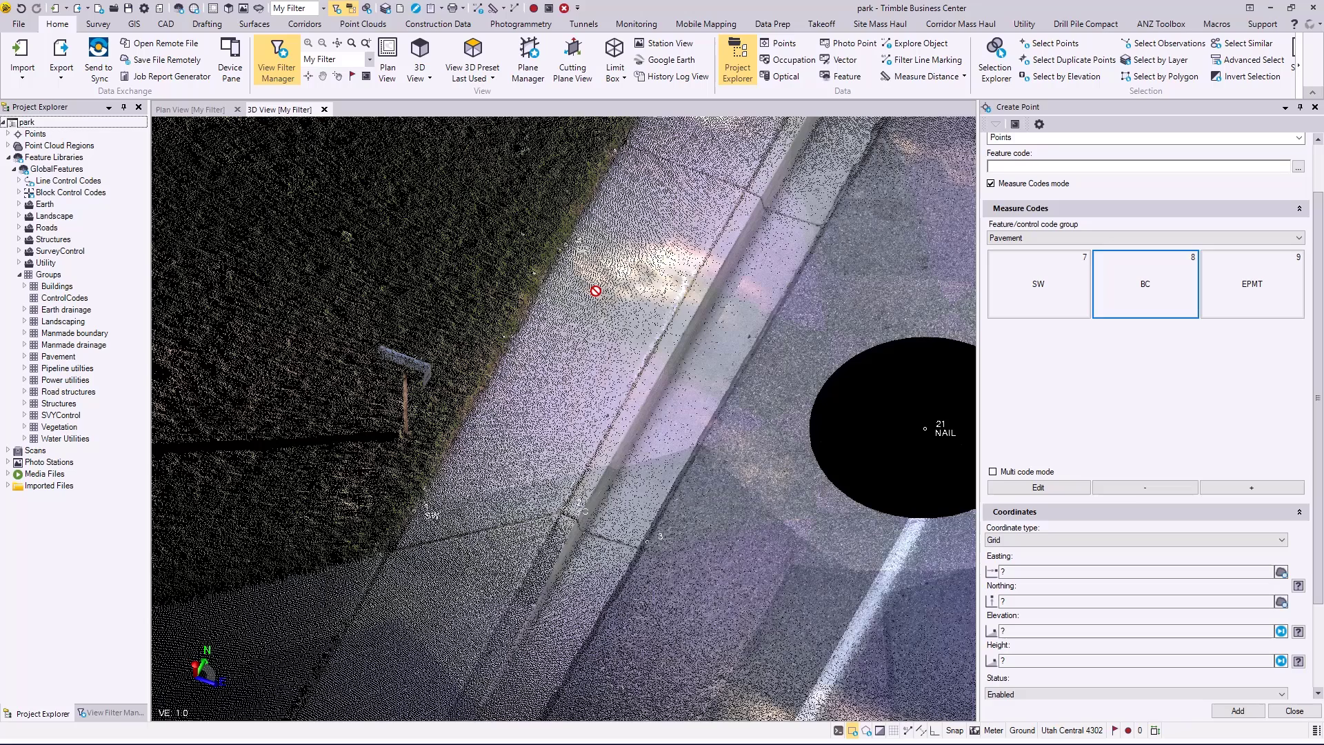
left_click(702, 268)
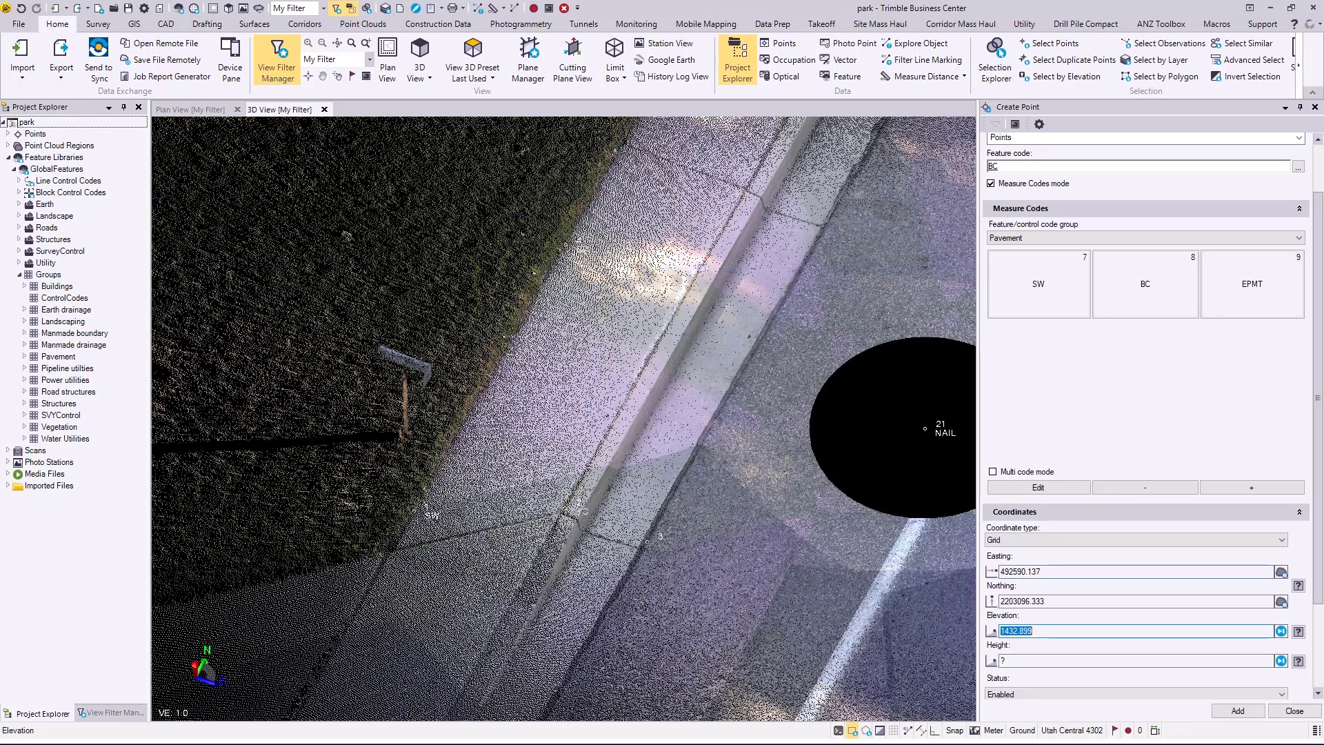
key("9")
key("9")
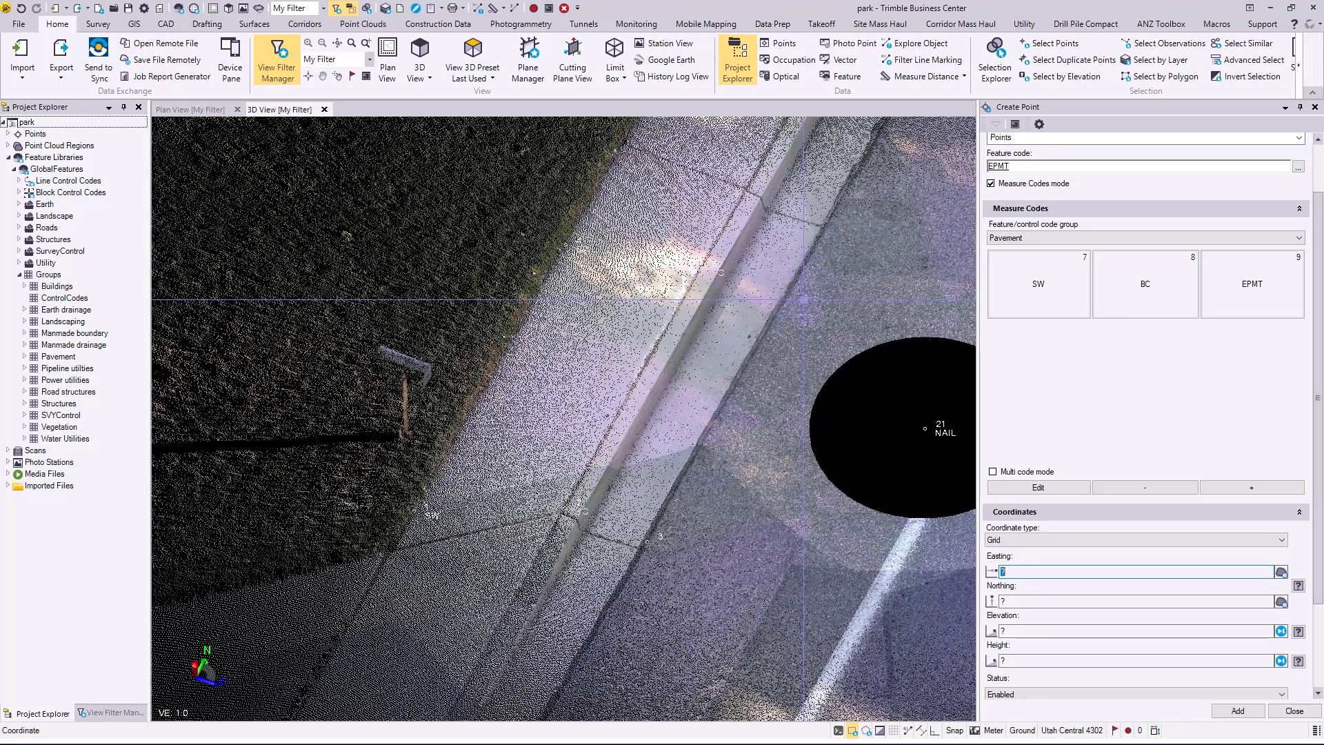
left_click(790, 298)
key("7")
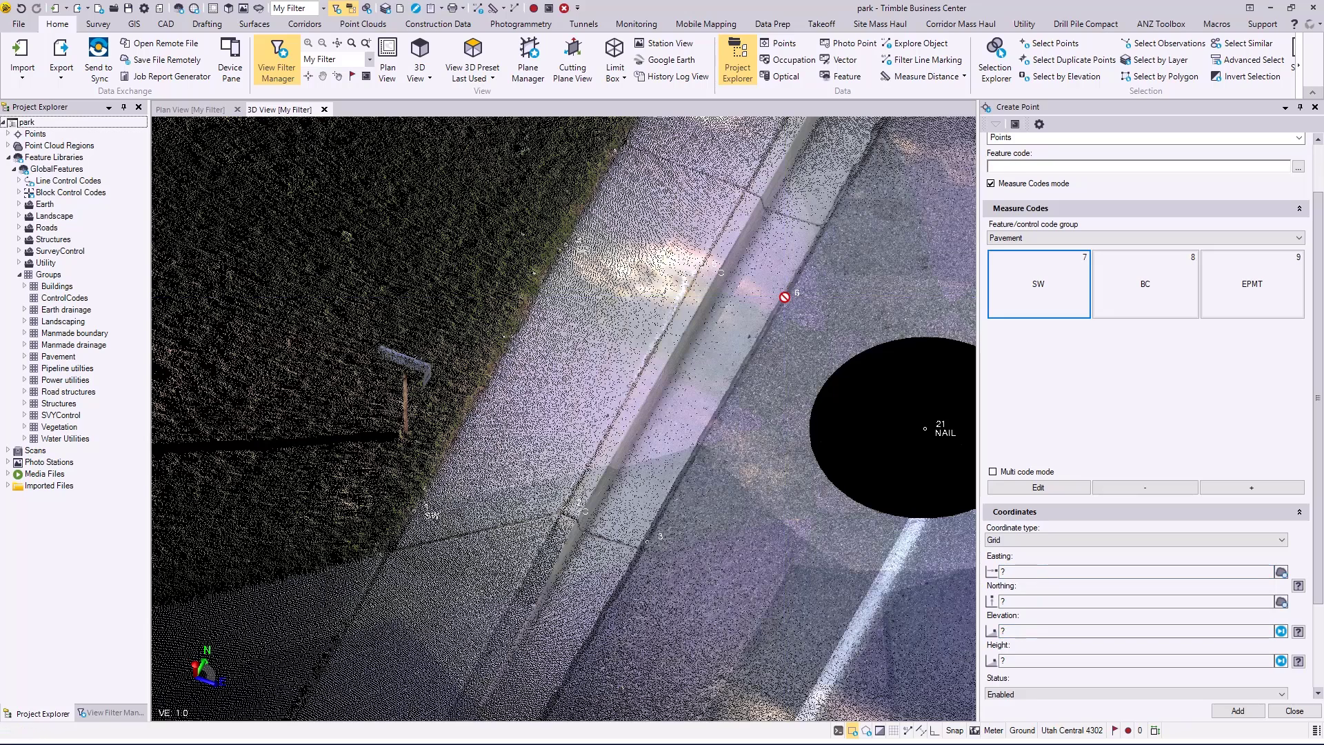
Hide Point Cloud Regions to inspect the SW, BC and EPMT linework, then show the cloud again.
left_click(98, 24)
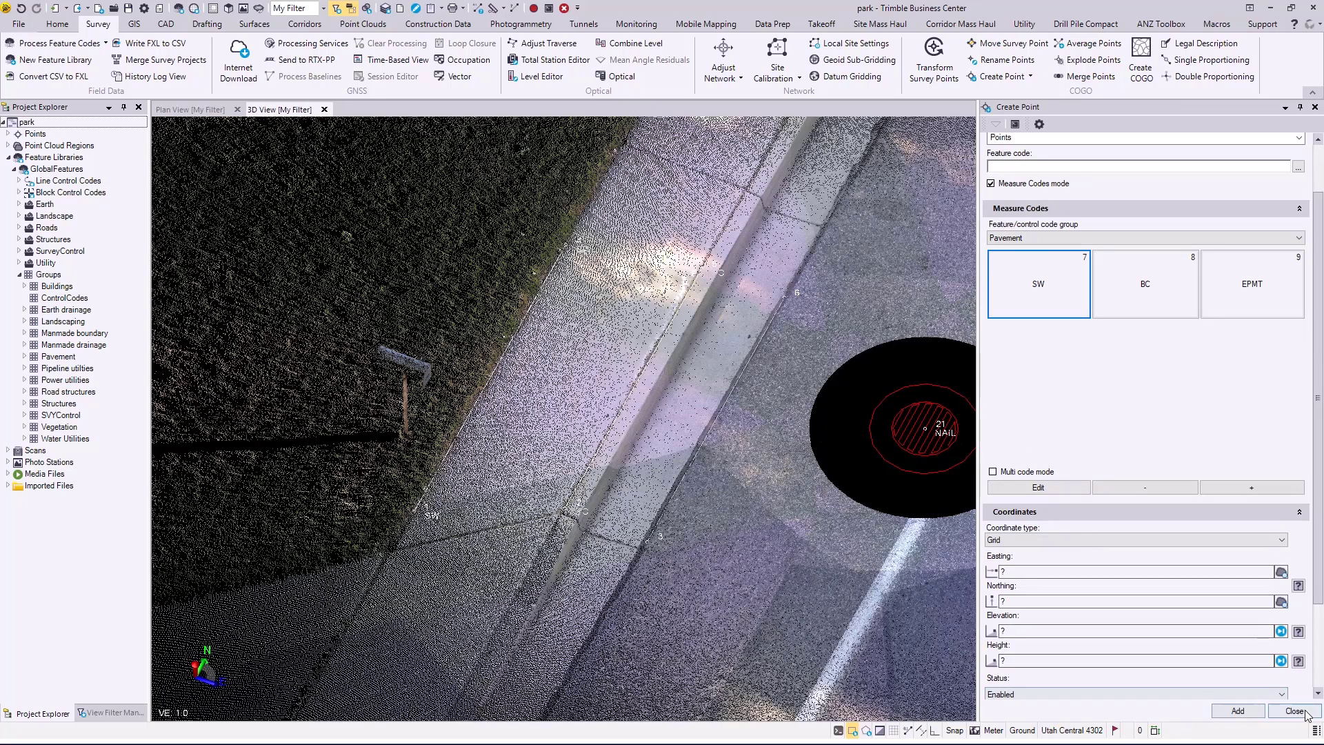
left_click(122, 716)
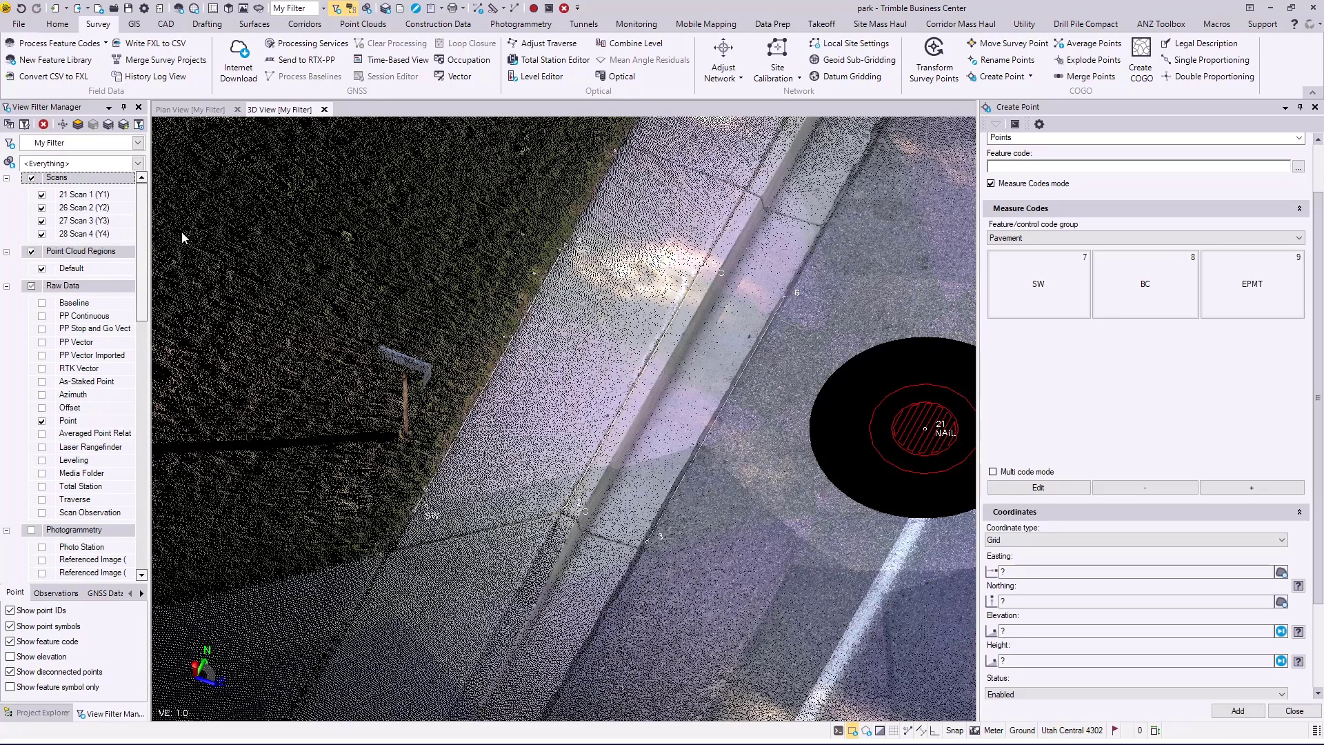
left_click(33, 253)
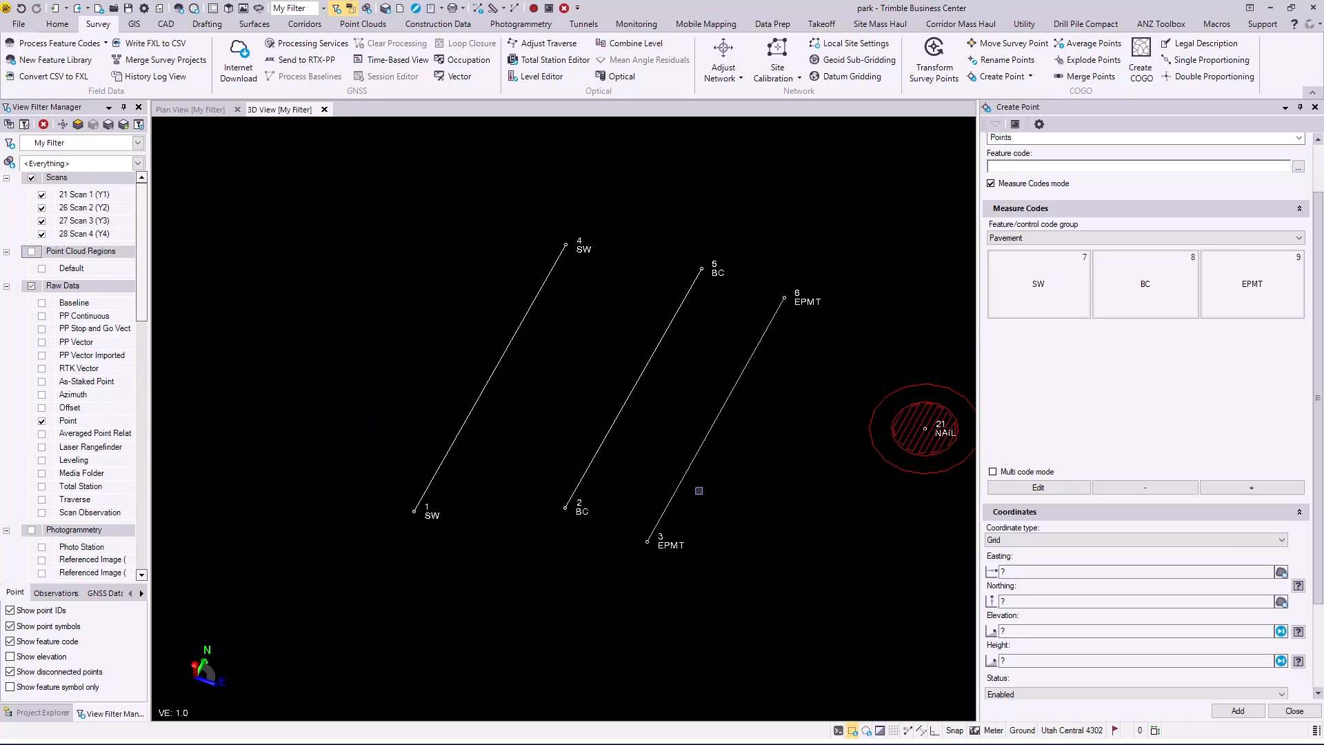
left_click(40, 713)
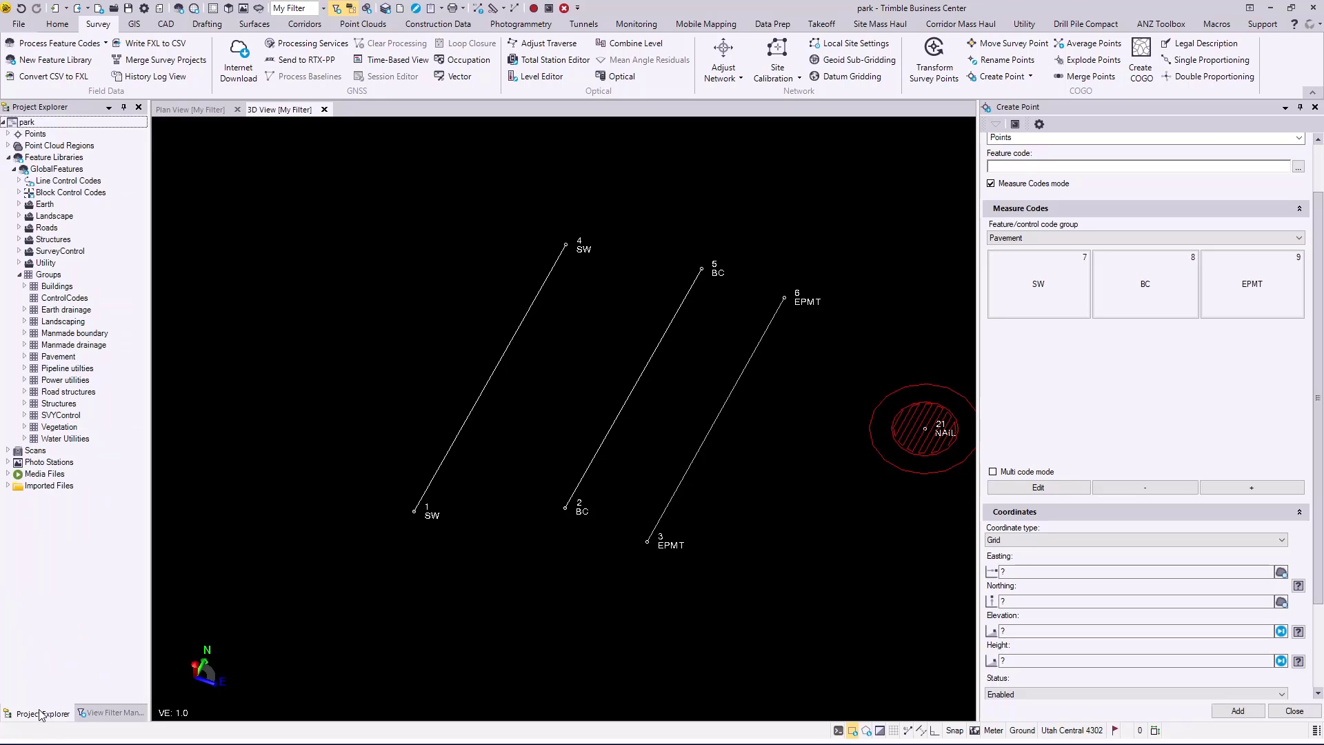
left_click(129, 713)
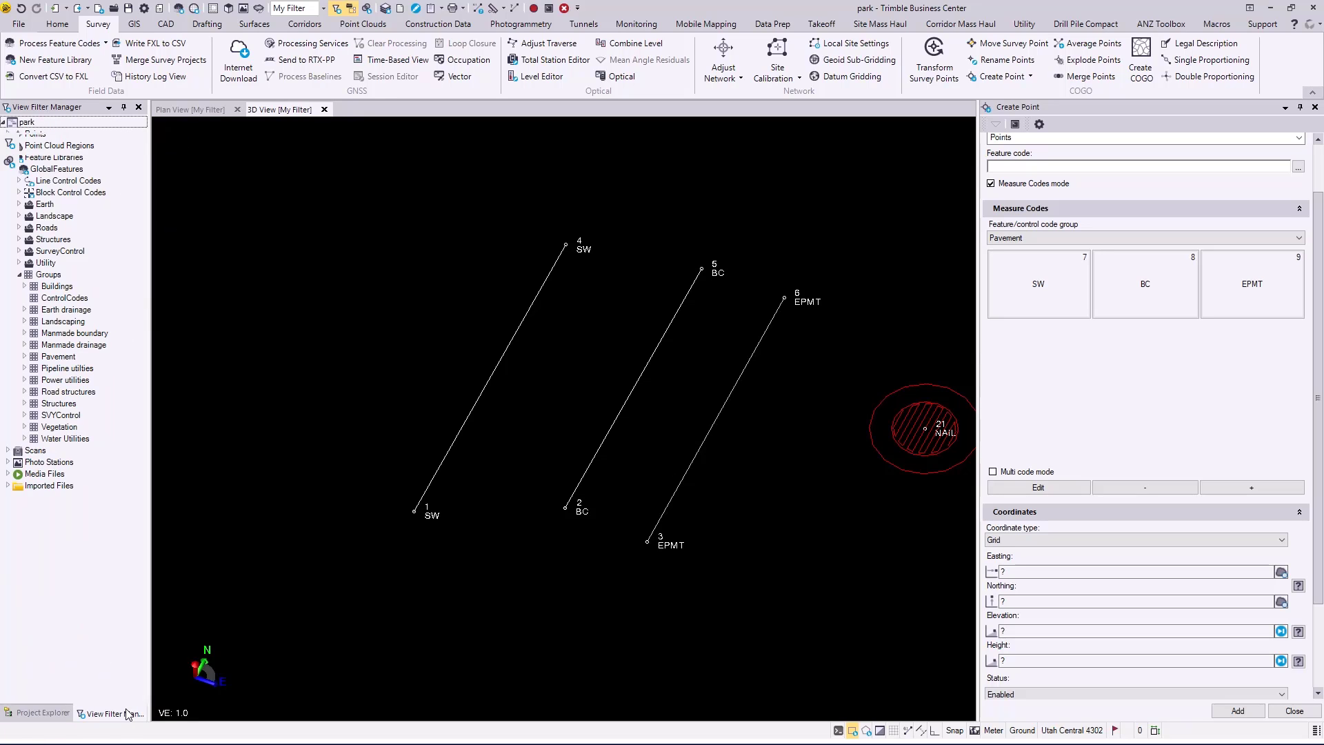
left_click(31, 252)
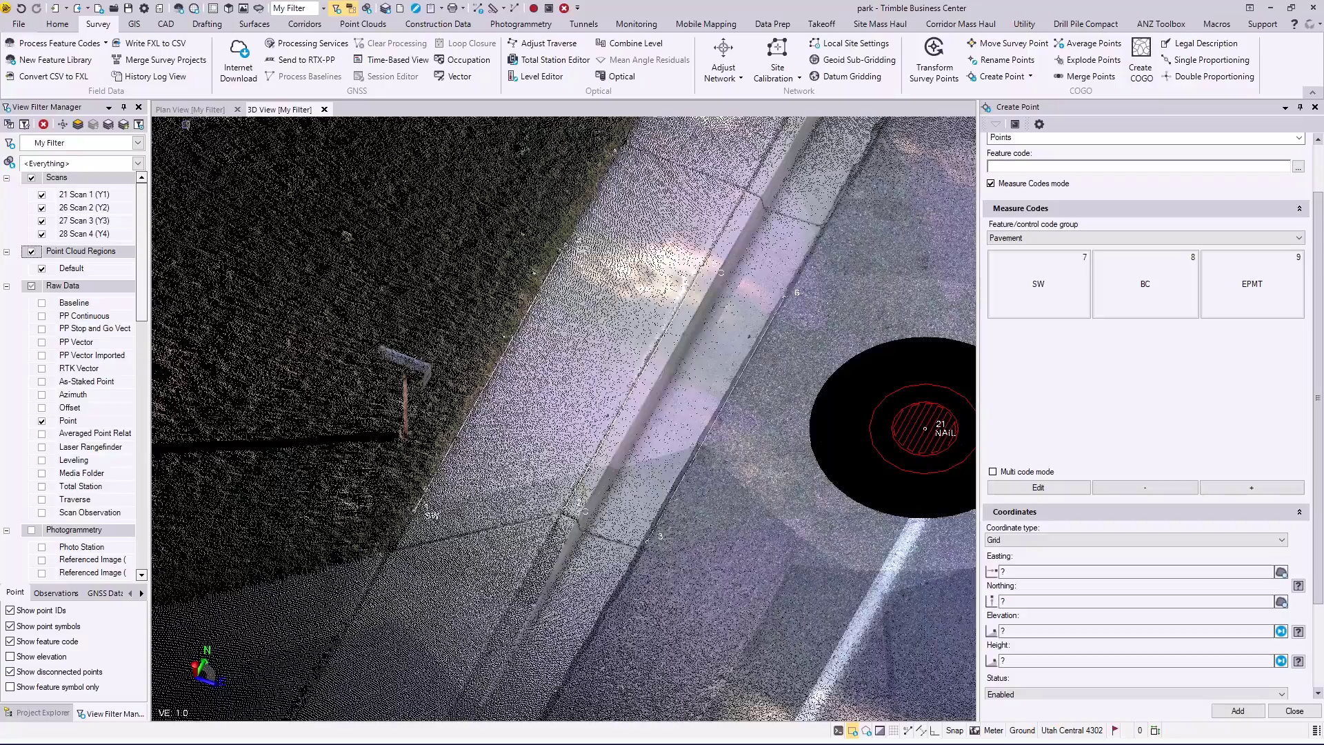
scroll(560, 634, "down", 2)
scroll(544, 576, "down", 1)
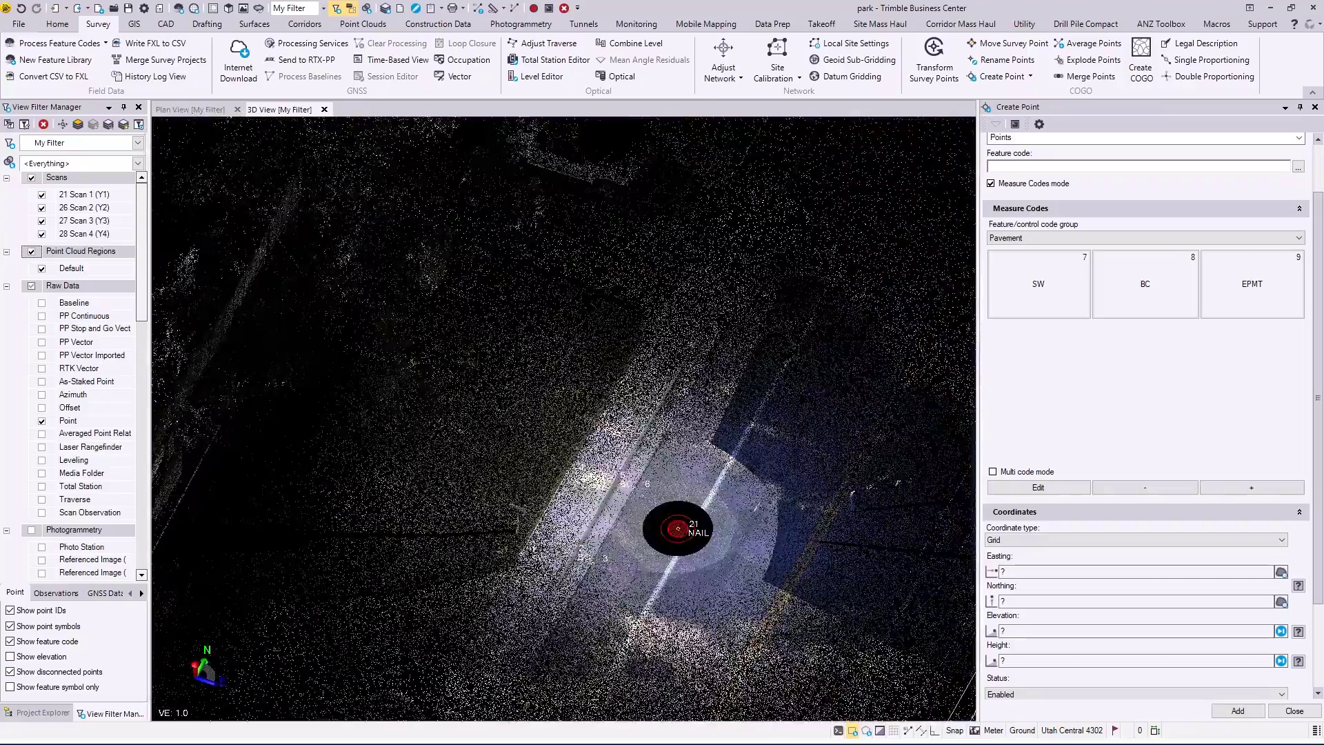
scroll(578, 453, "down", 1)
scroll(578, 453, "up", 1)
scroll(562, 482, "up", 1)
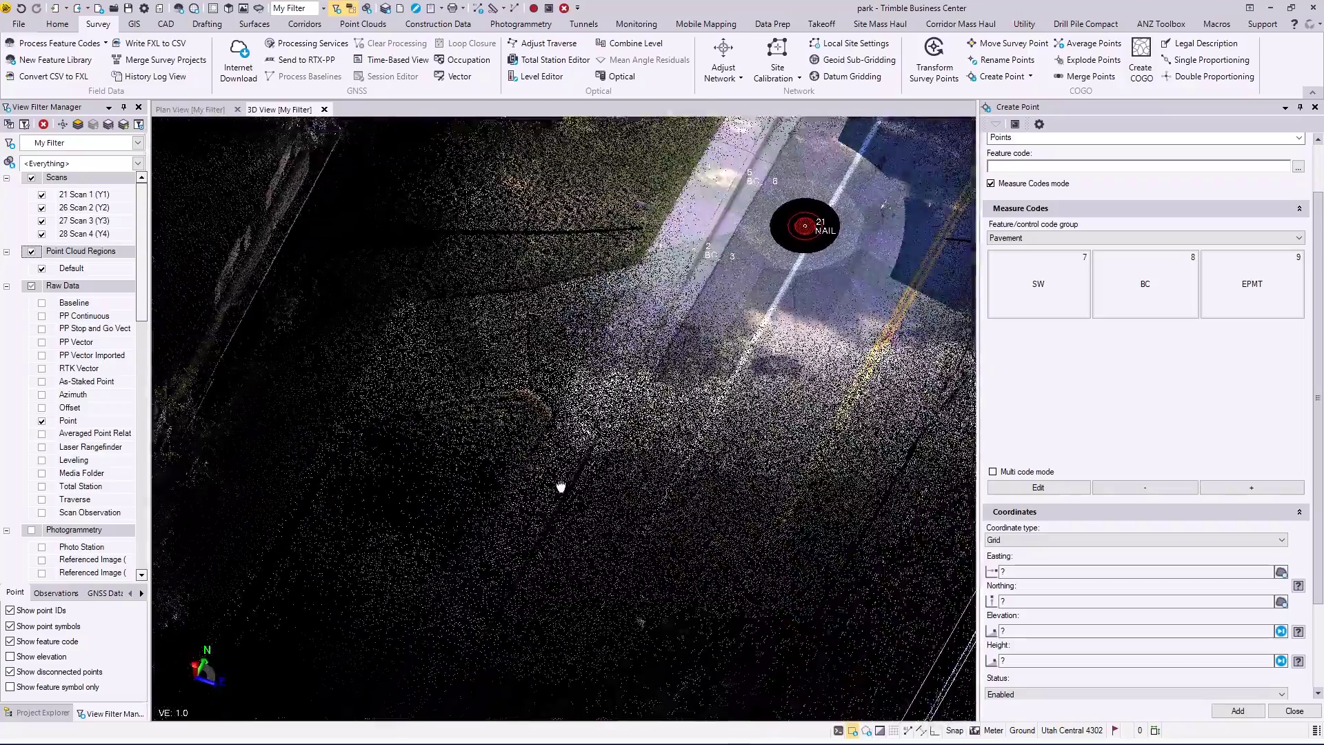
Pan the point cloud to the road section beside the dirt mound.
middle_click_drag(643, 617, 672, 581)
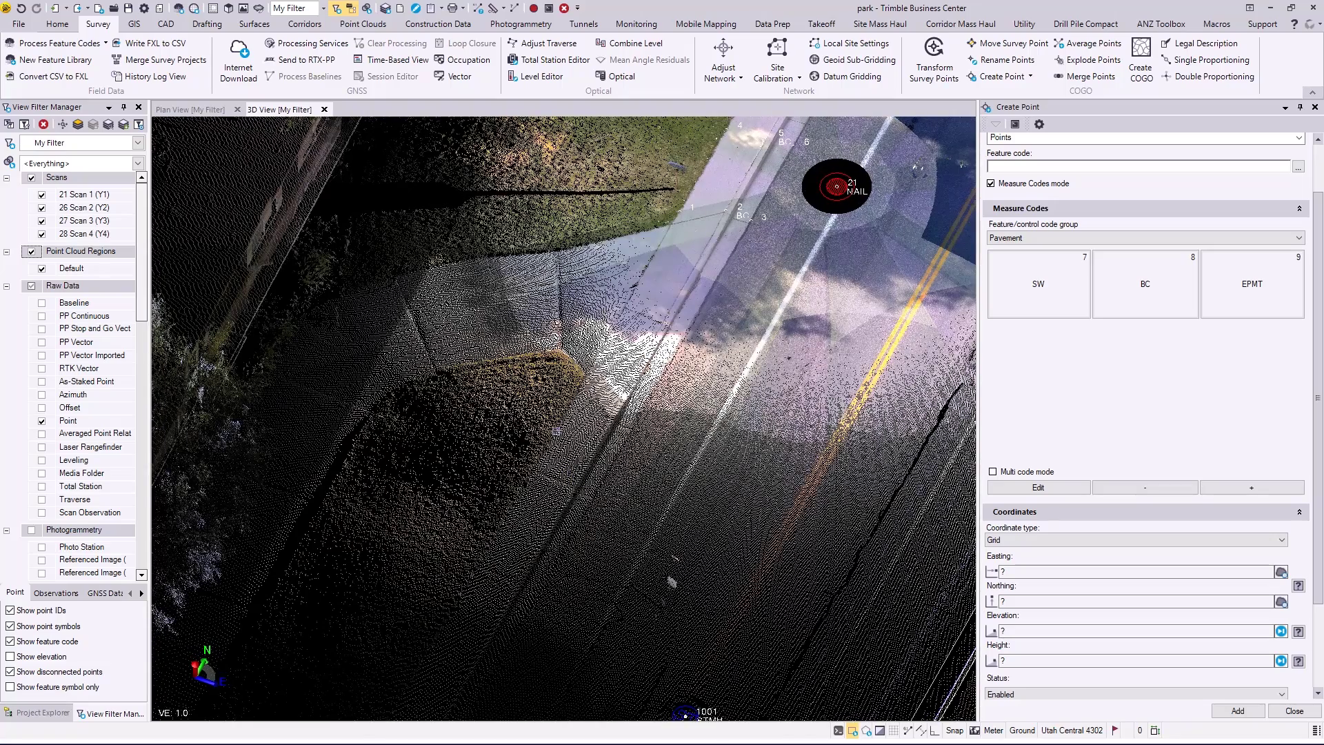
scroll(671, 582, "up", 2)
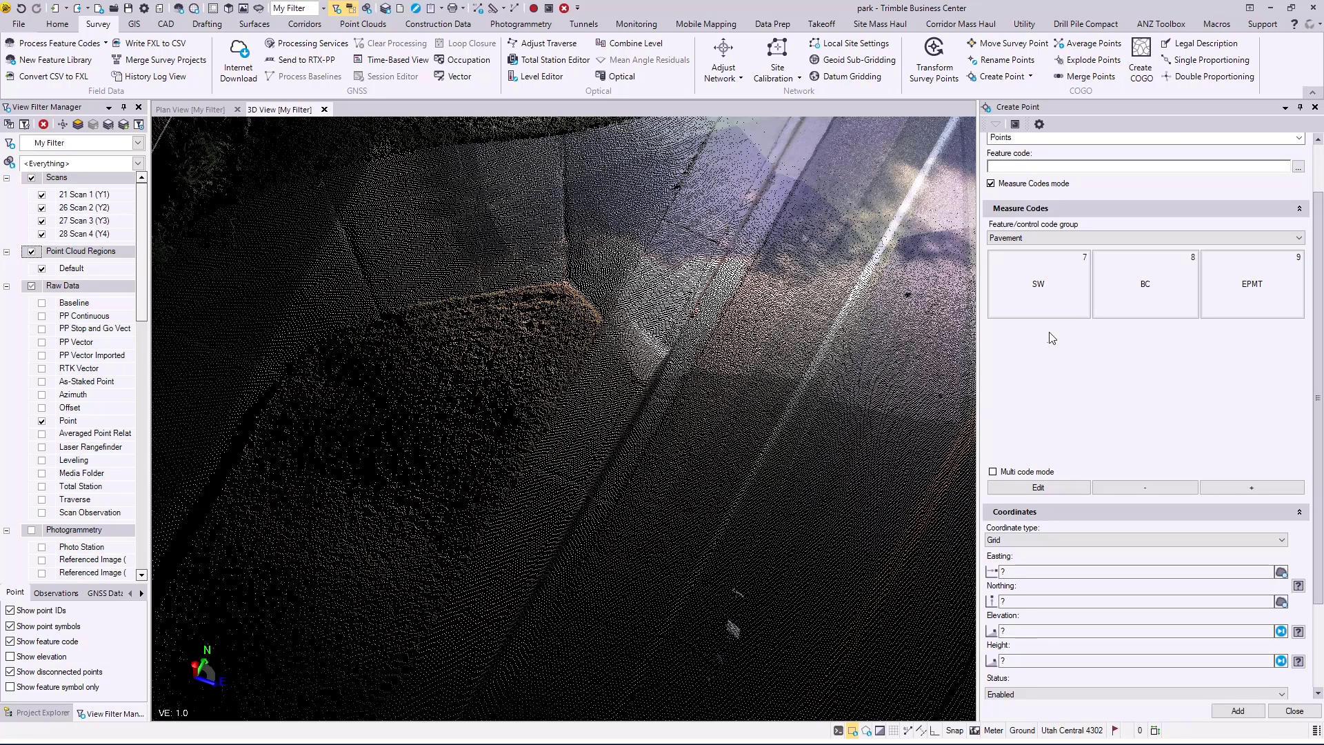
Start a new sidewalk point and renumber its code to SW1.
left_click(1041, 298)
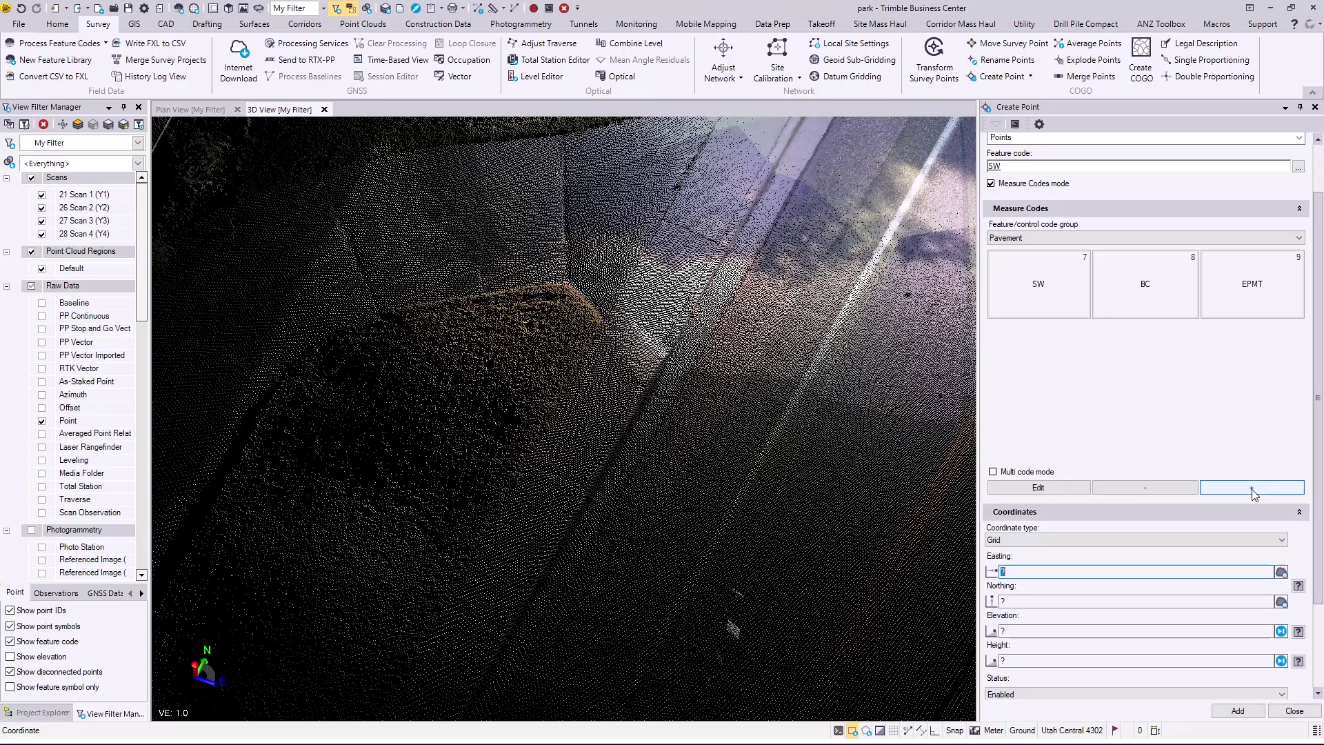
left_click(1253, 492)
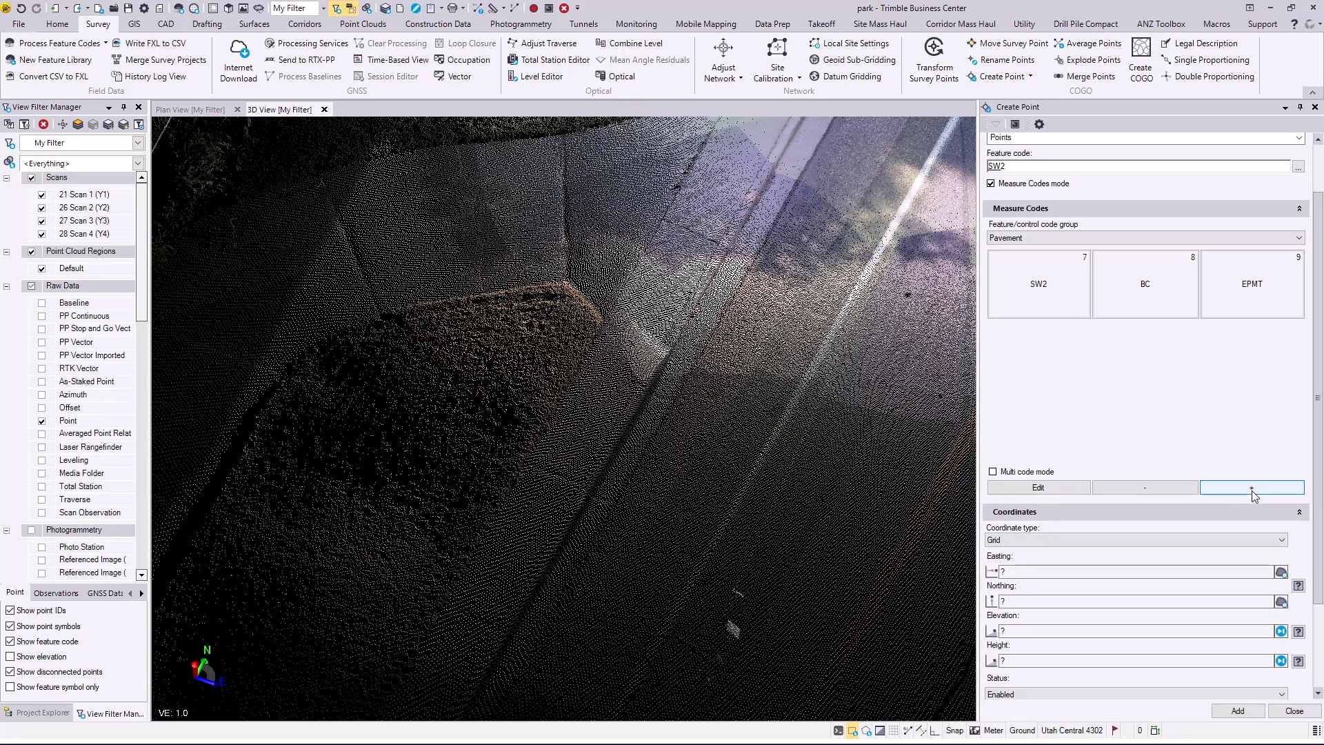
left_click(1156, 494)
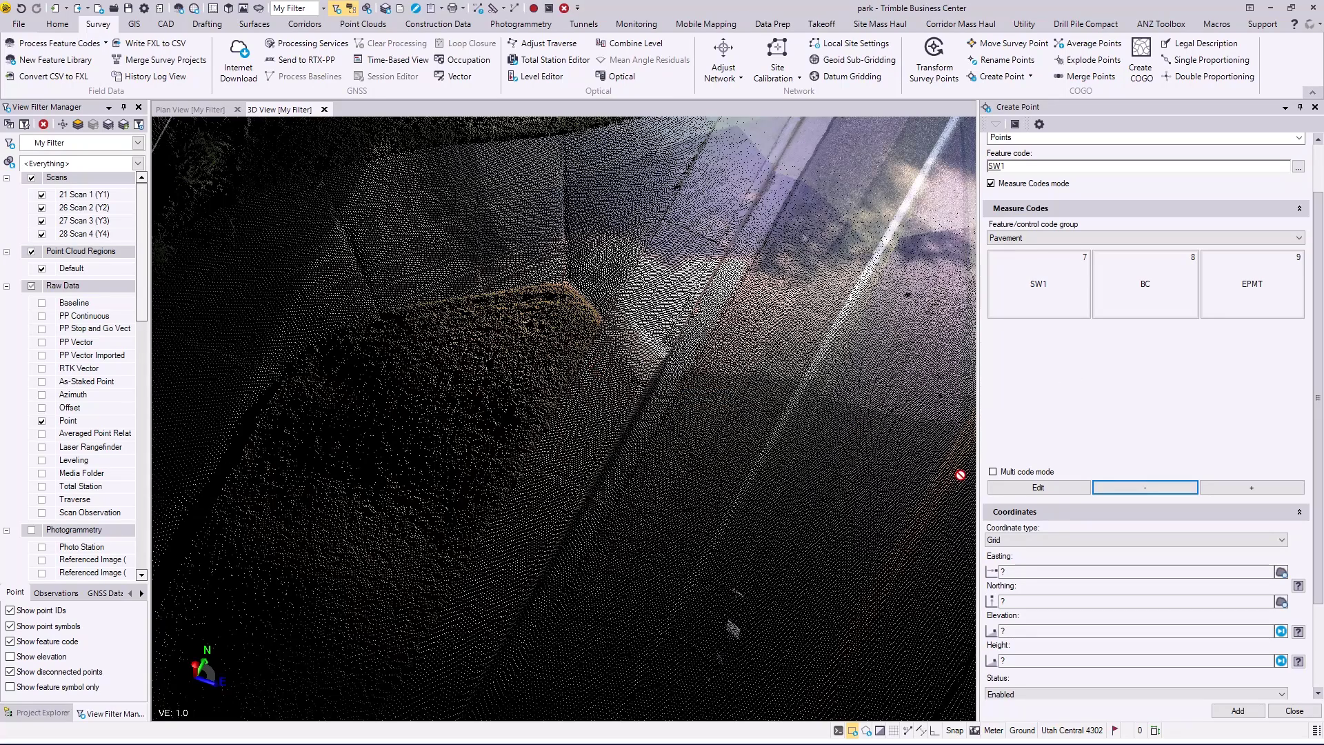
Place the first SW1 point, point 8 coded BC1 and point 9 coded EPMT1.
left_click(592, 343)
key("Return")
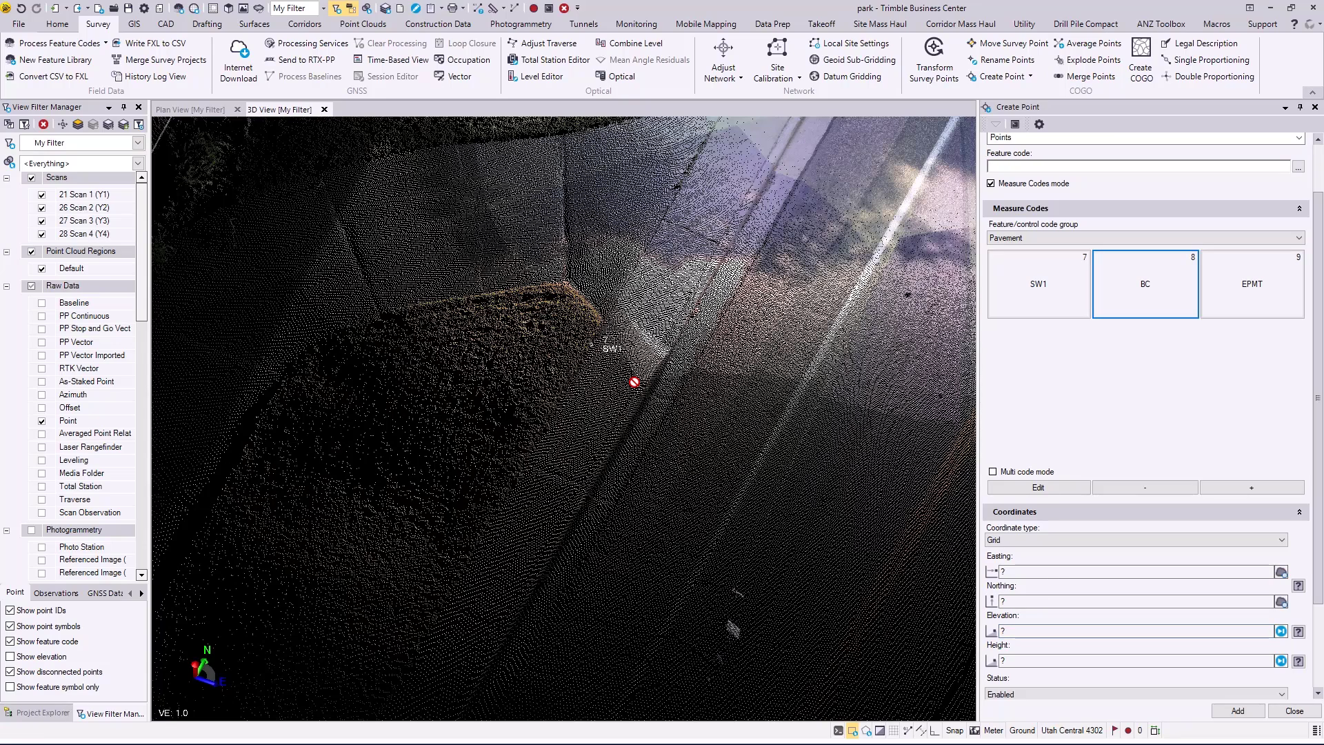
left_click(1252, 493)
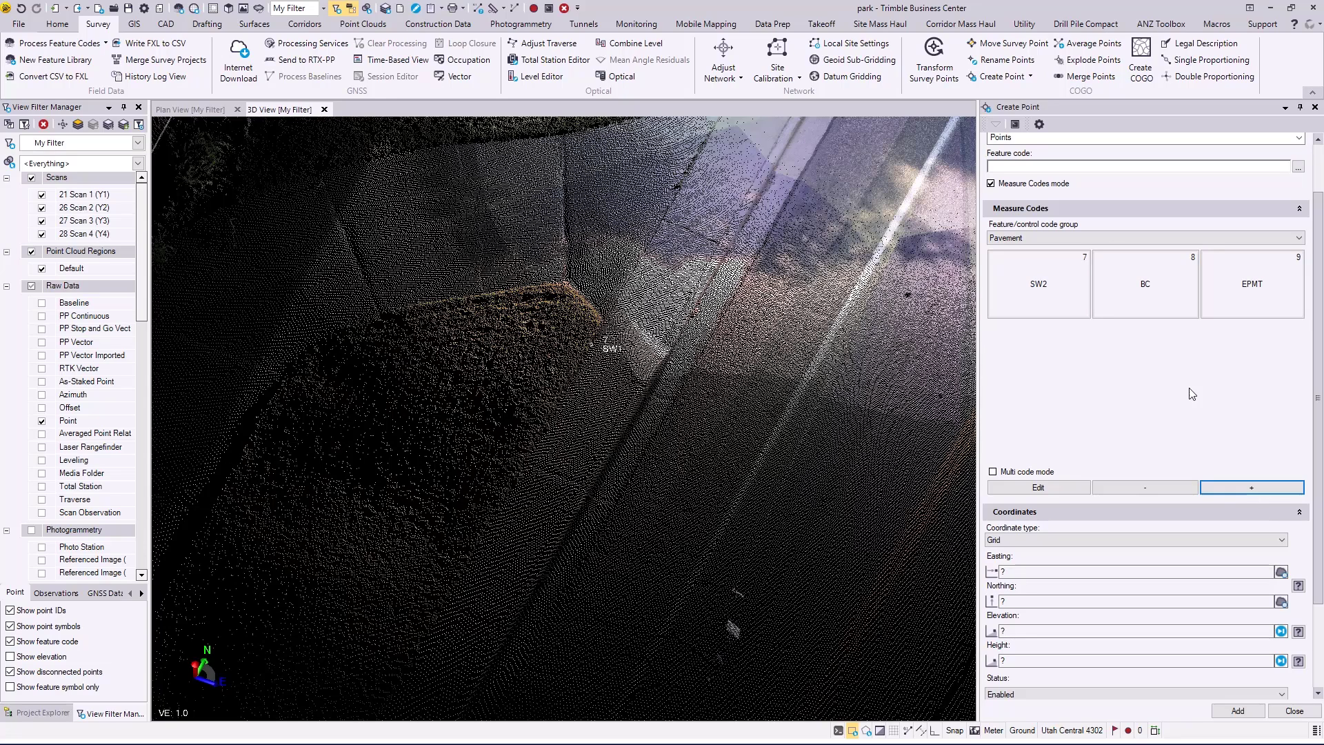
left_click(1160, 294)
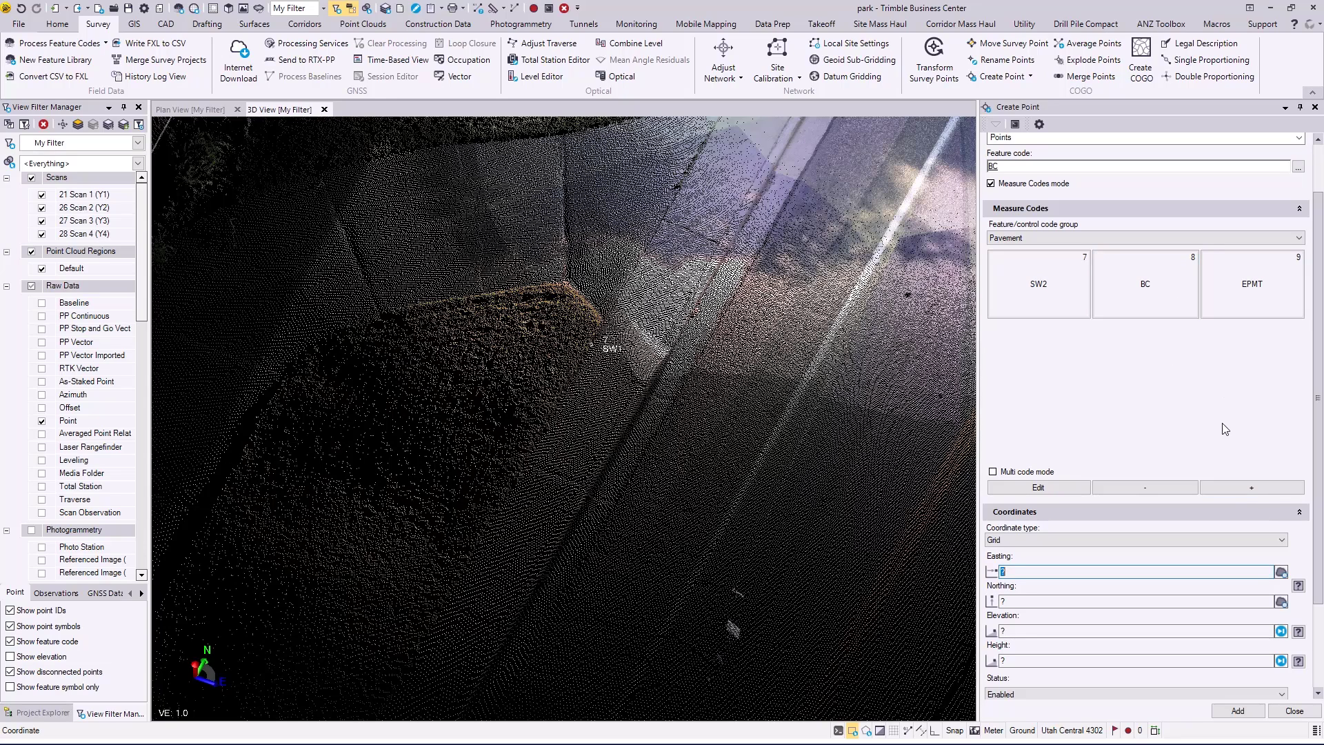
left_click(1250, 486)
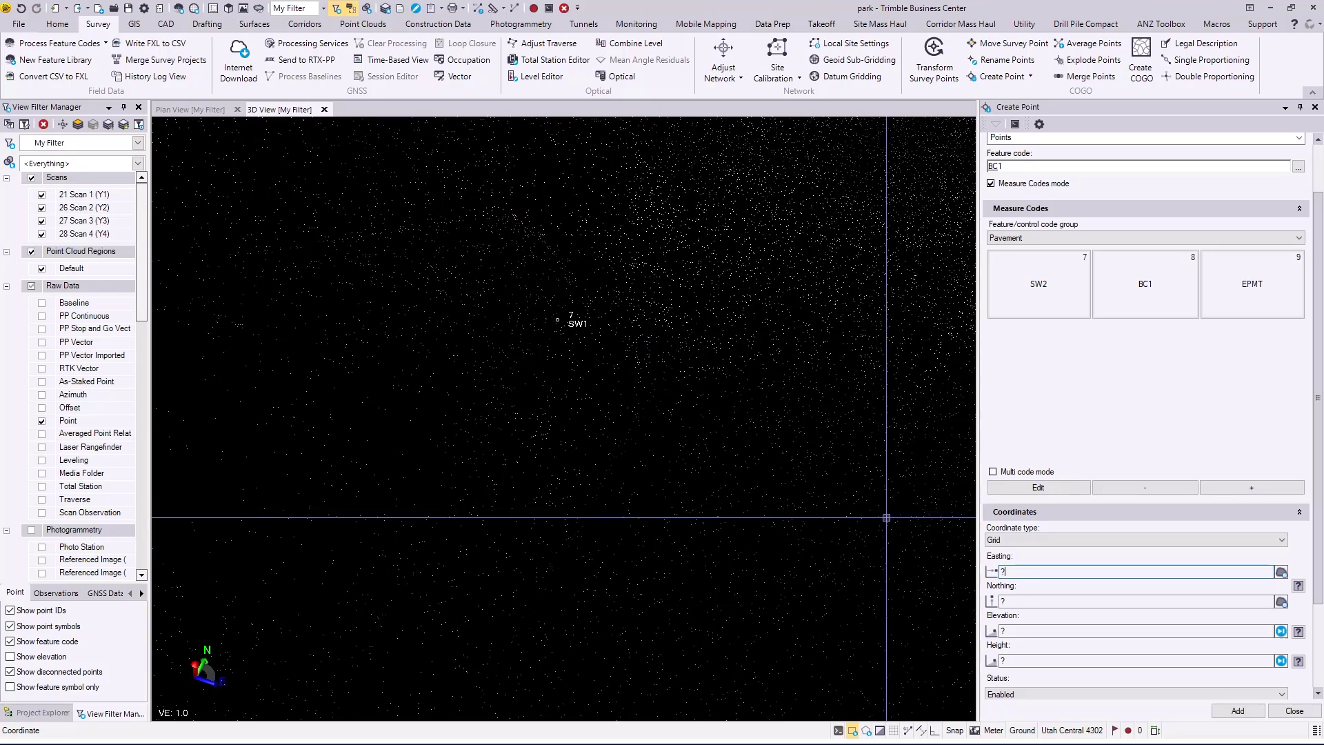
left_click(639, 385)
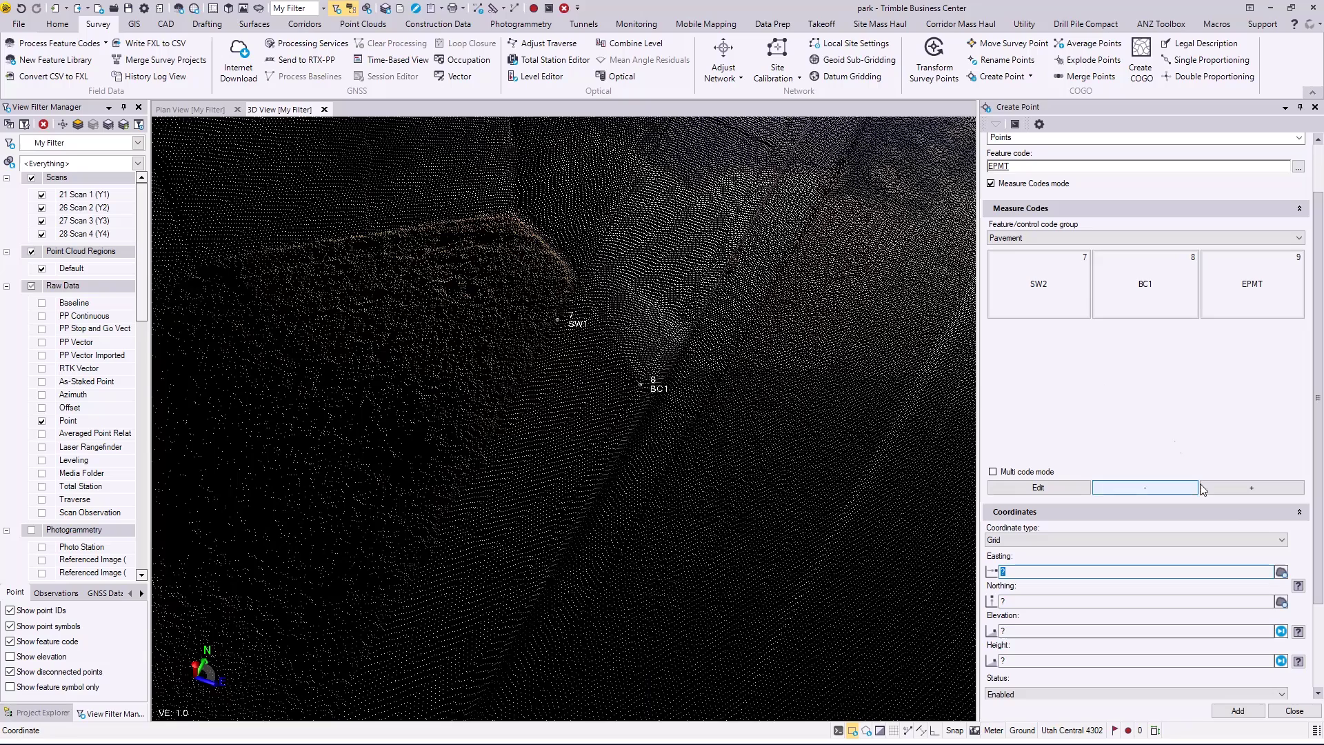
left_click(1252, 488)
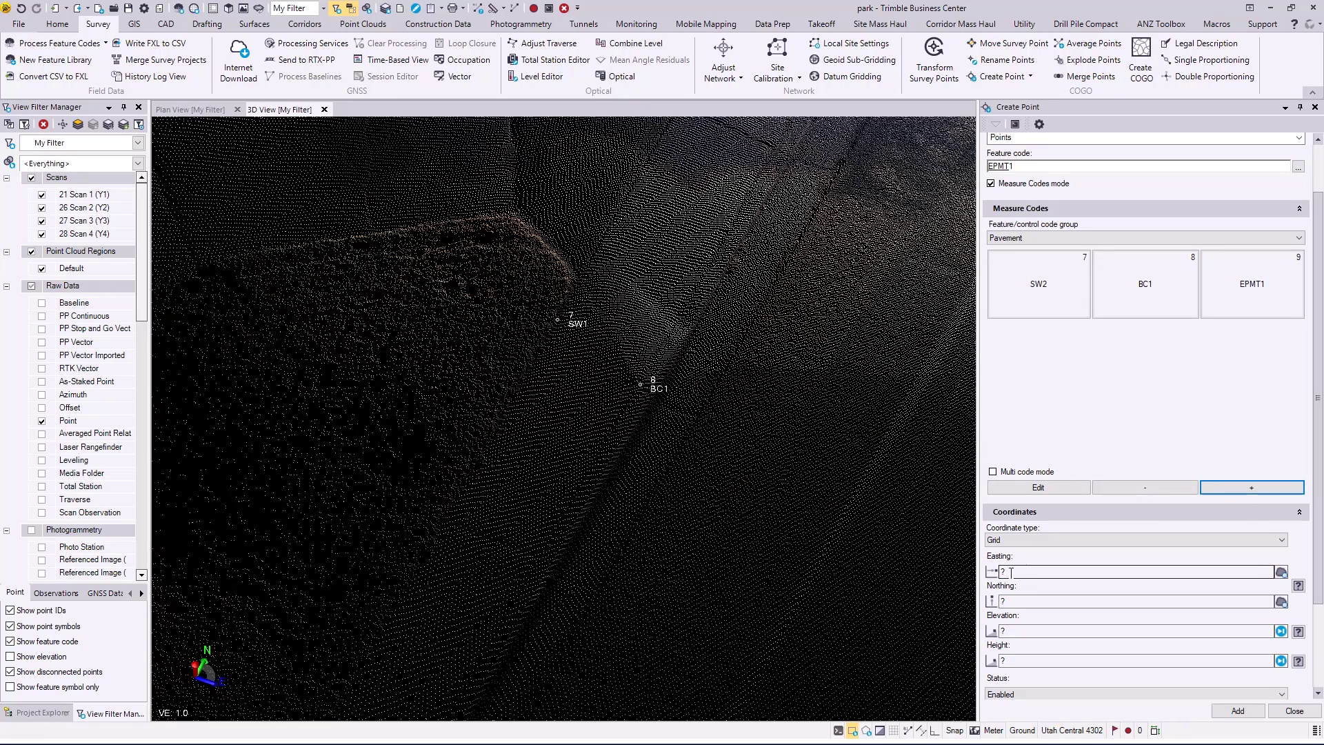
left_click(1035, 571)
left_click(700, 415)
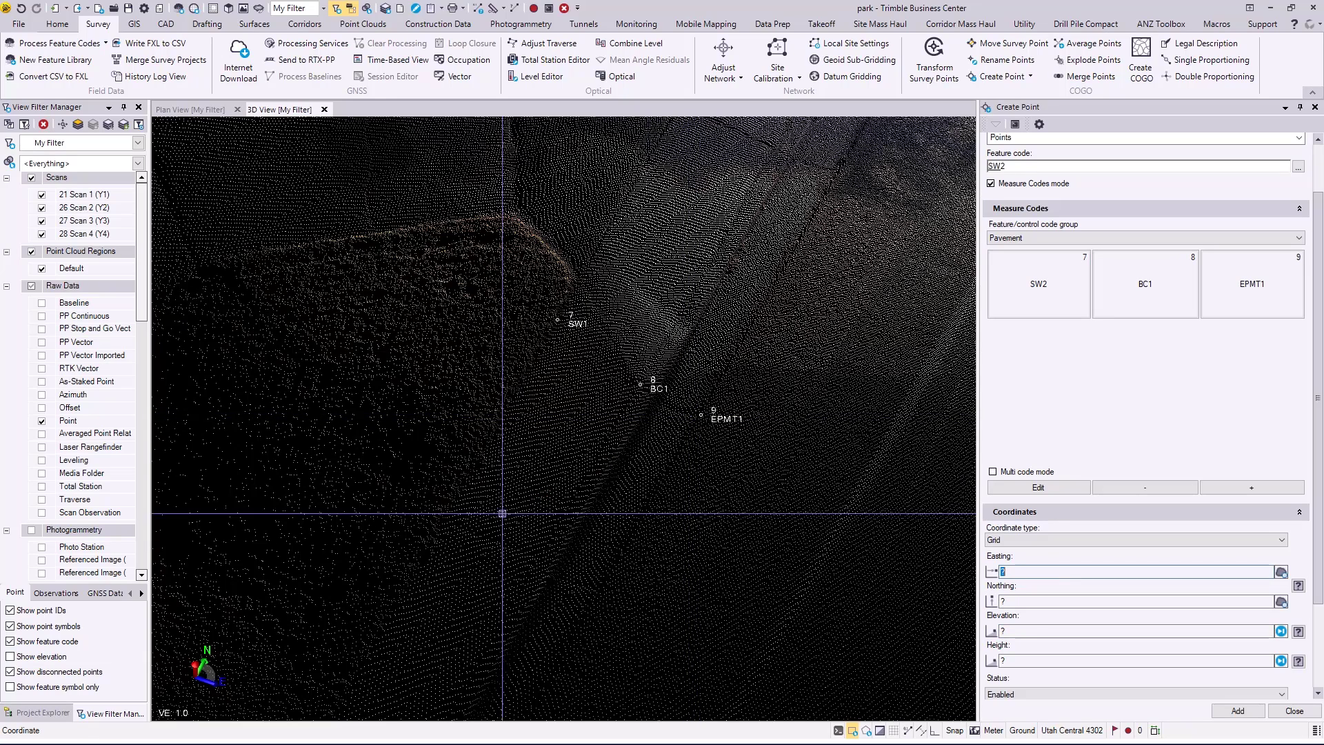
Place points 10–12 coded SW1, BC1 and EPMT1, then open Process Feature Codes.
left_click(1145, 488)
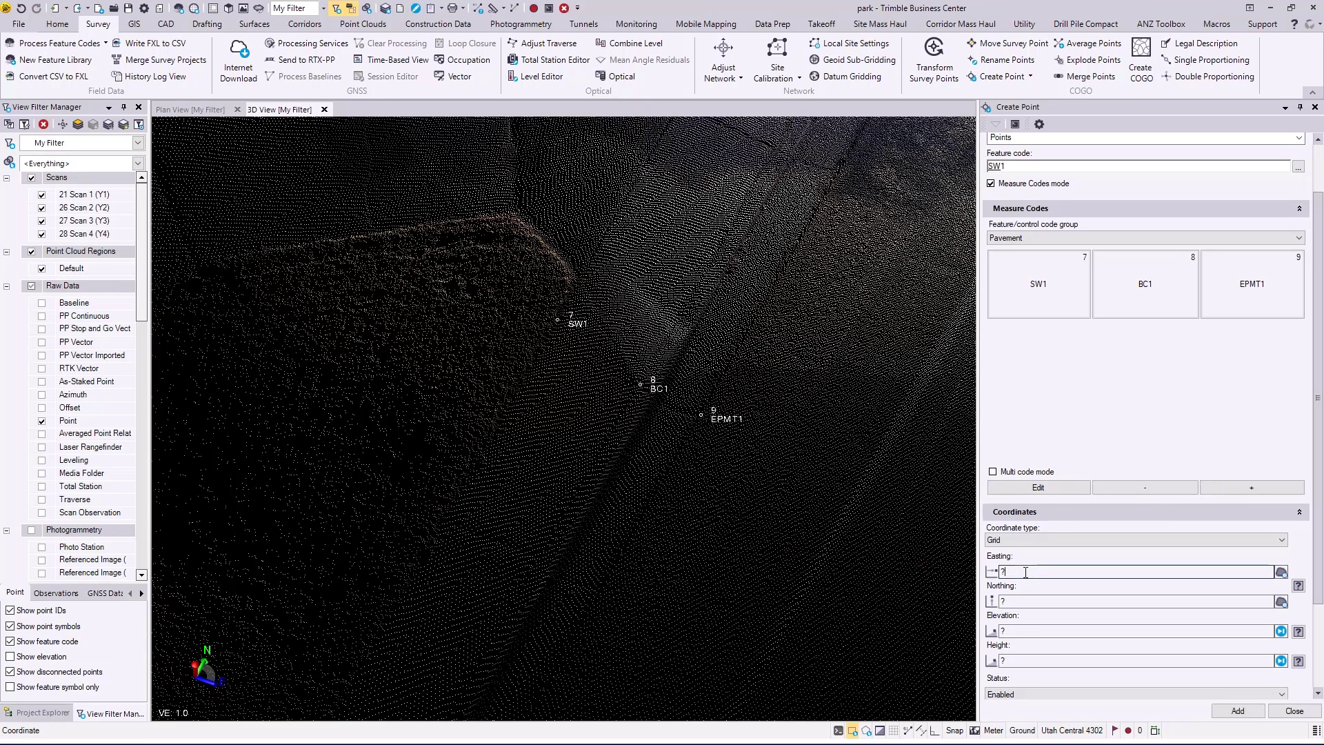
left_click(454, 504)
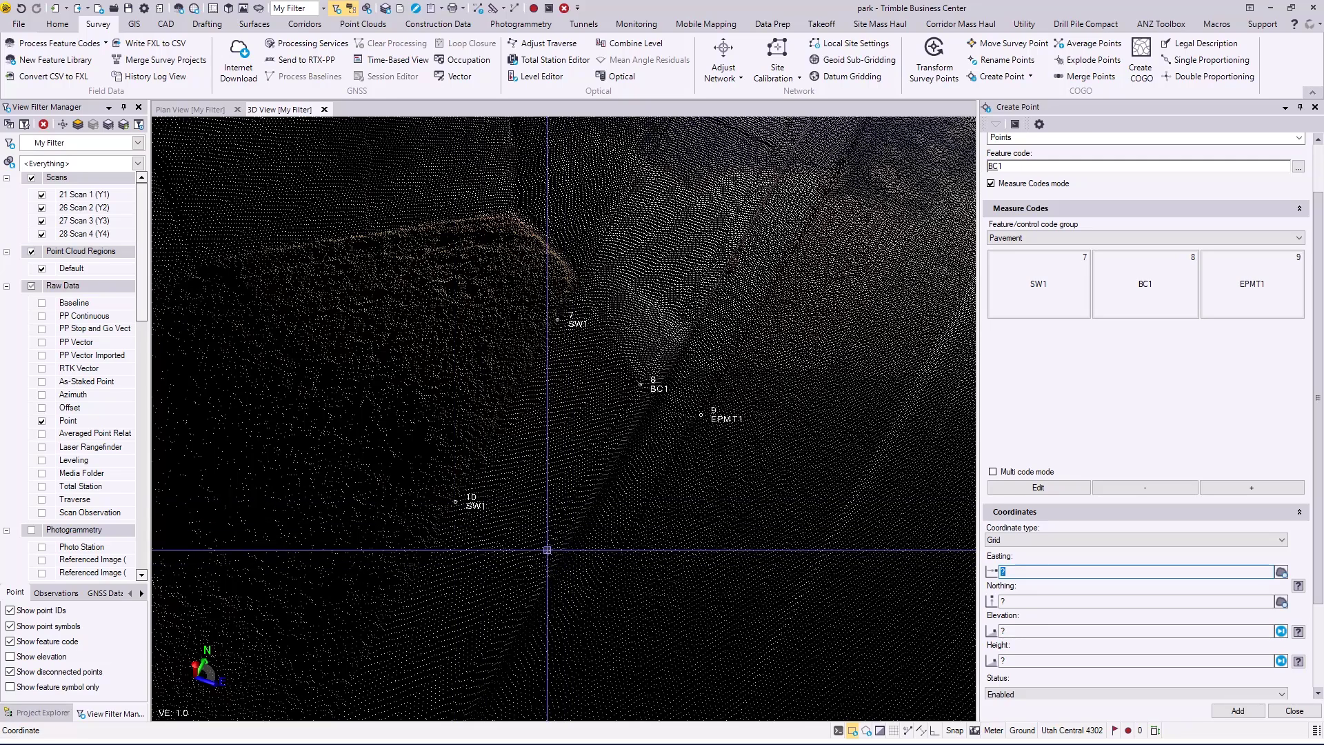
left_click(547, 551)
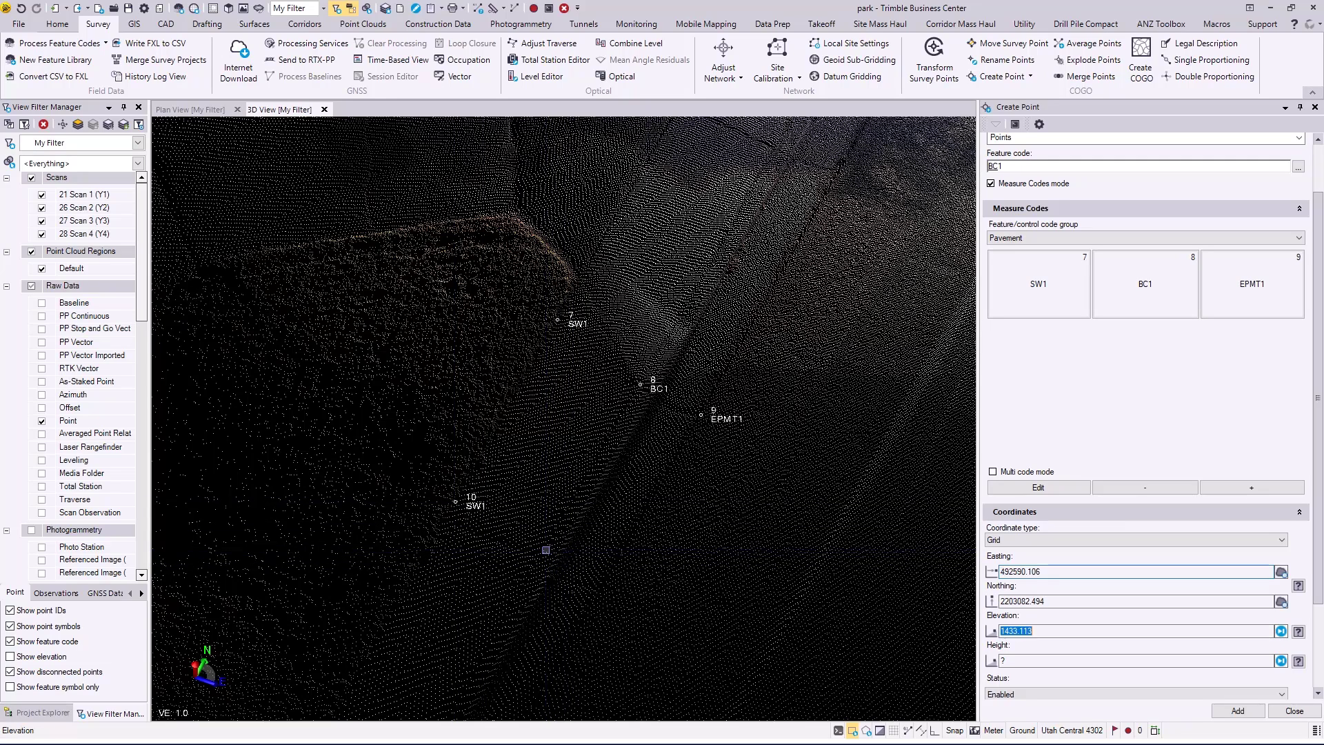
left_click(607, 576)
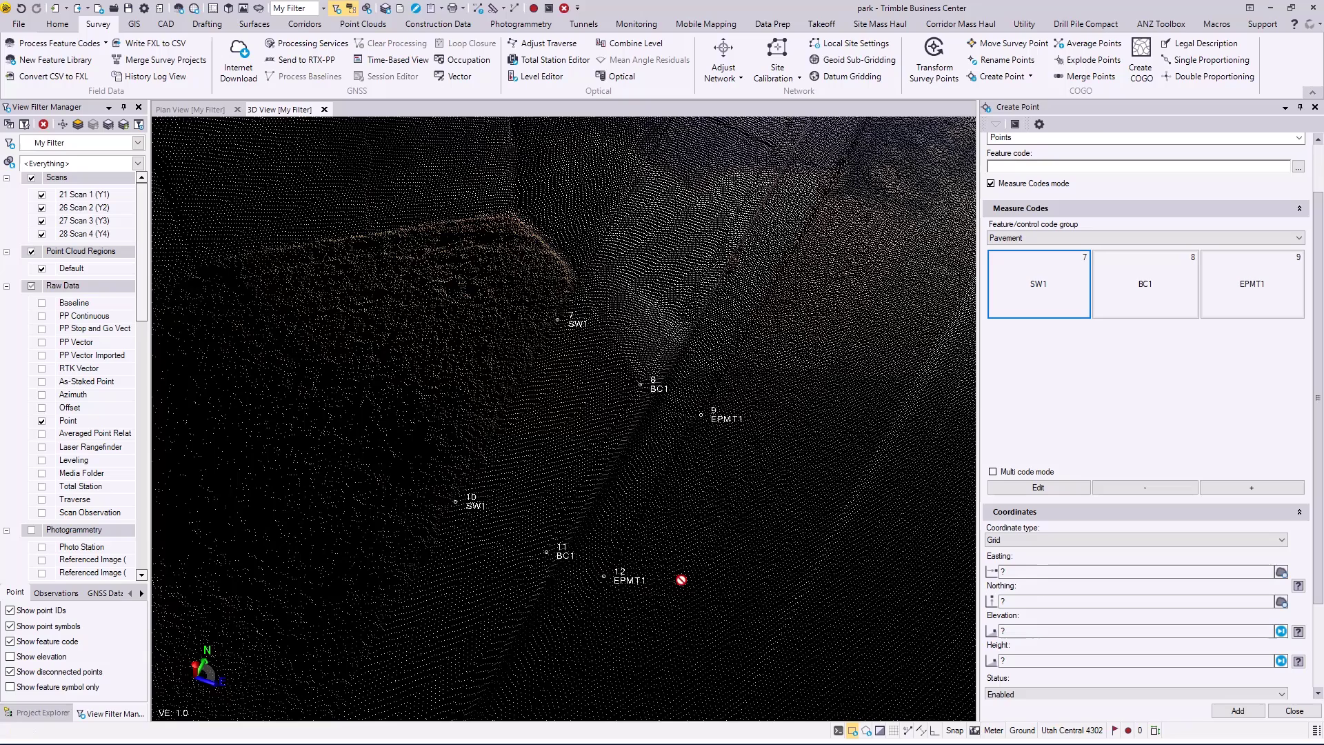
left_click(63, 42)
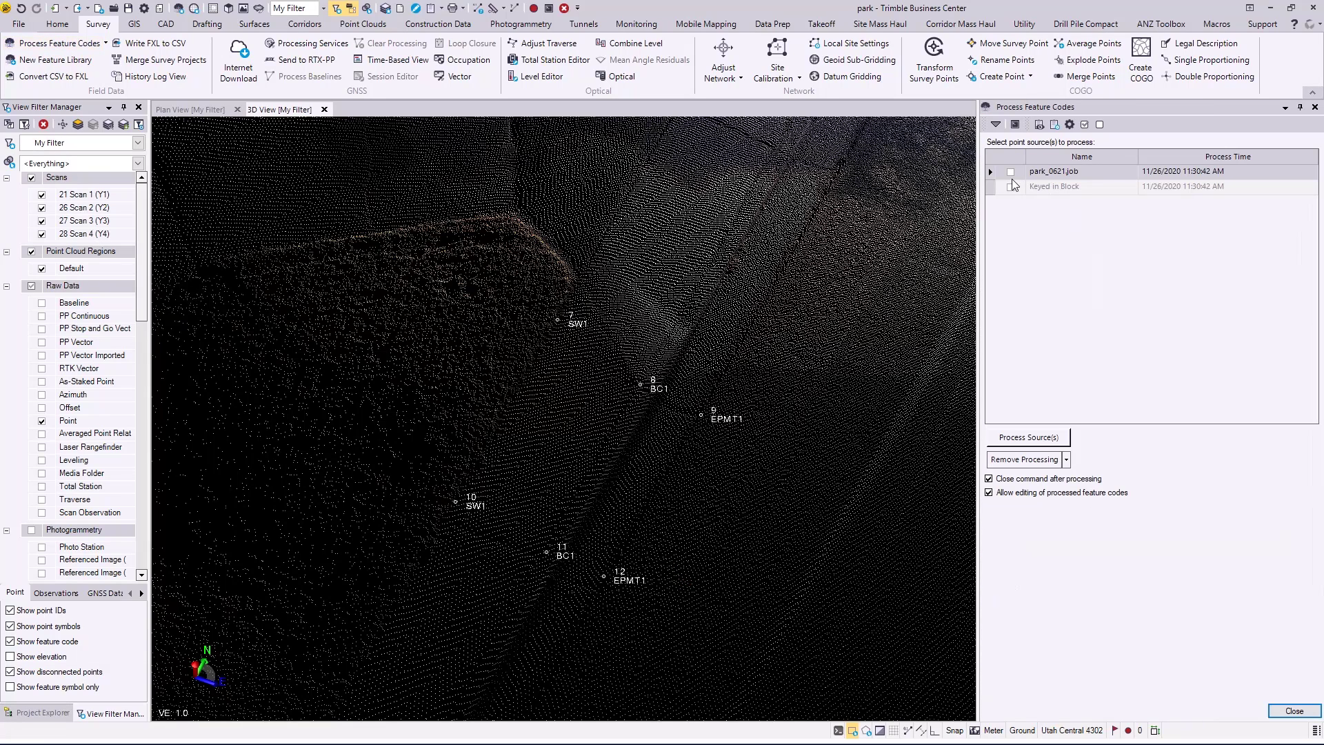
Process both point sources into SW1/BC1/EPMT1 linework and check it with the cloud hidden, then shown.
left_click(1029, 438)
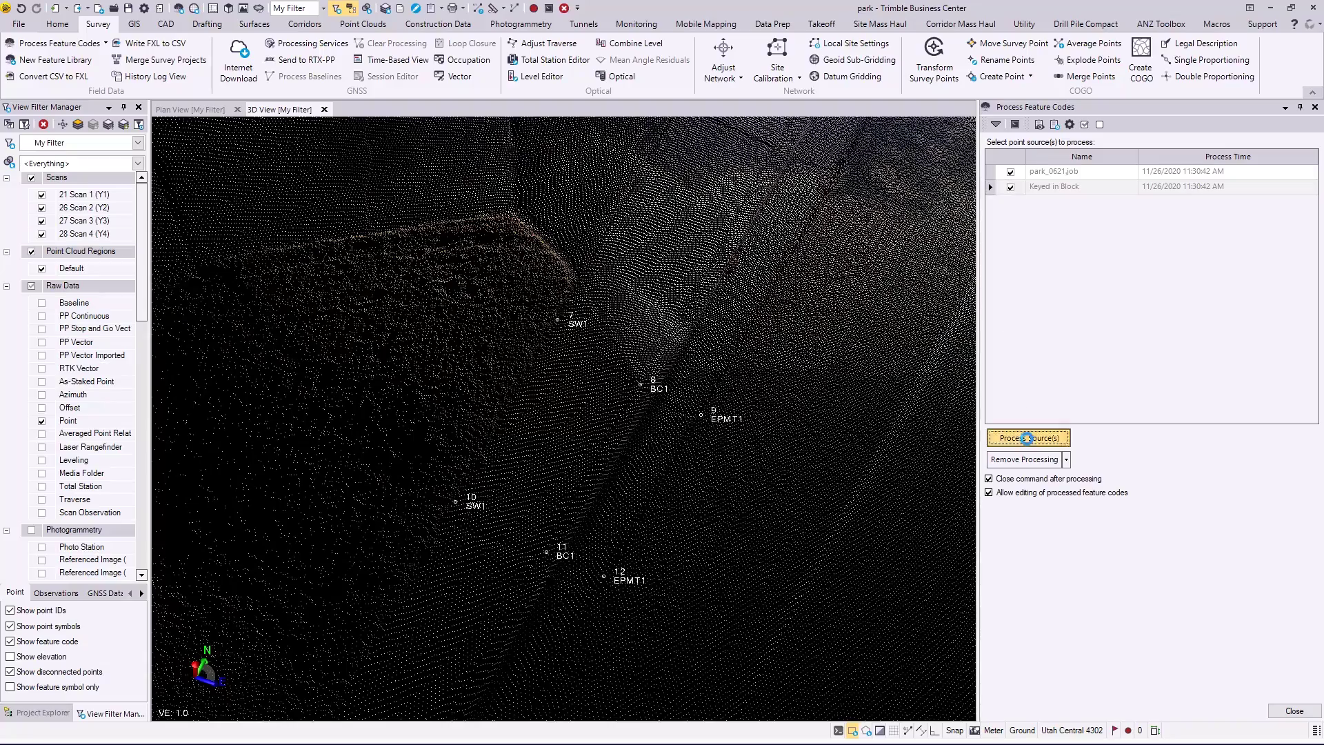
scroll(623, 354, "down", 3)
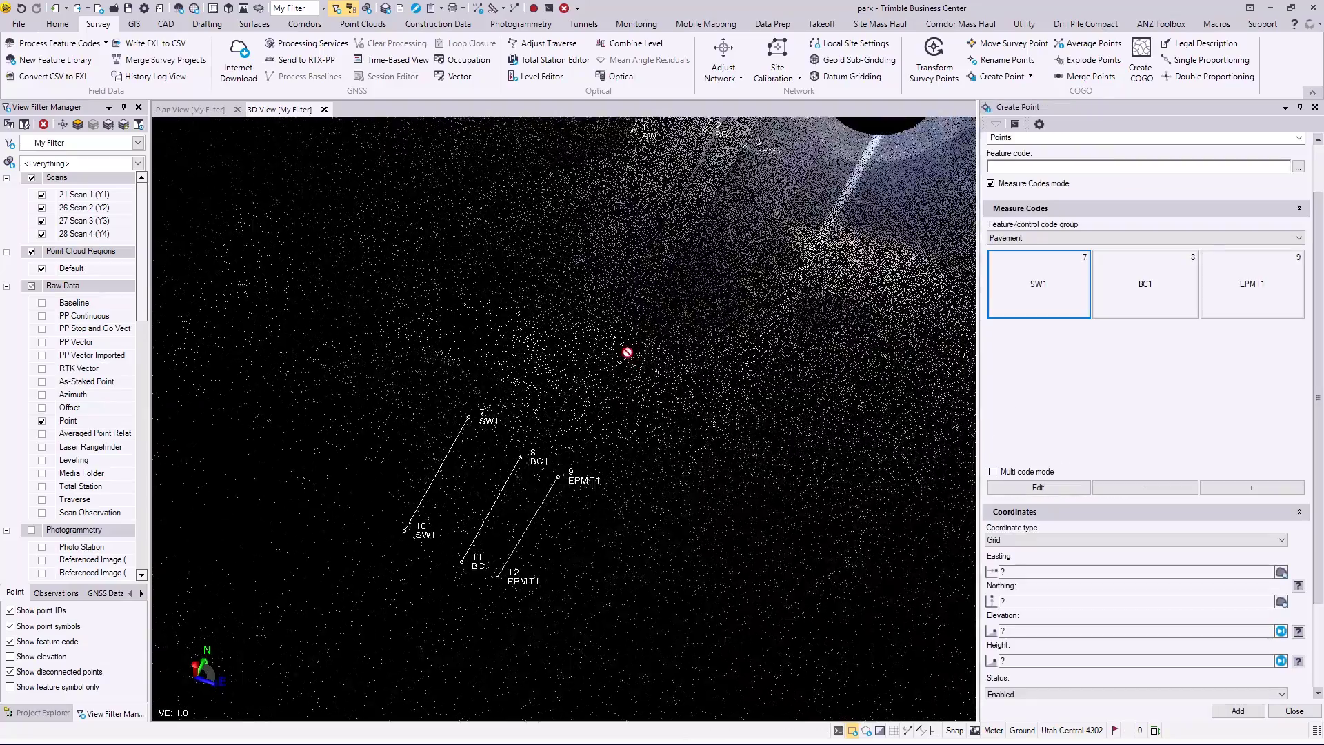
scroll(529, 364, "down", 2)
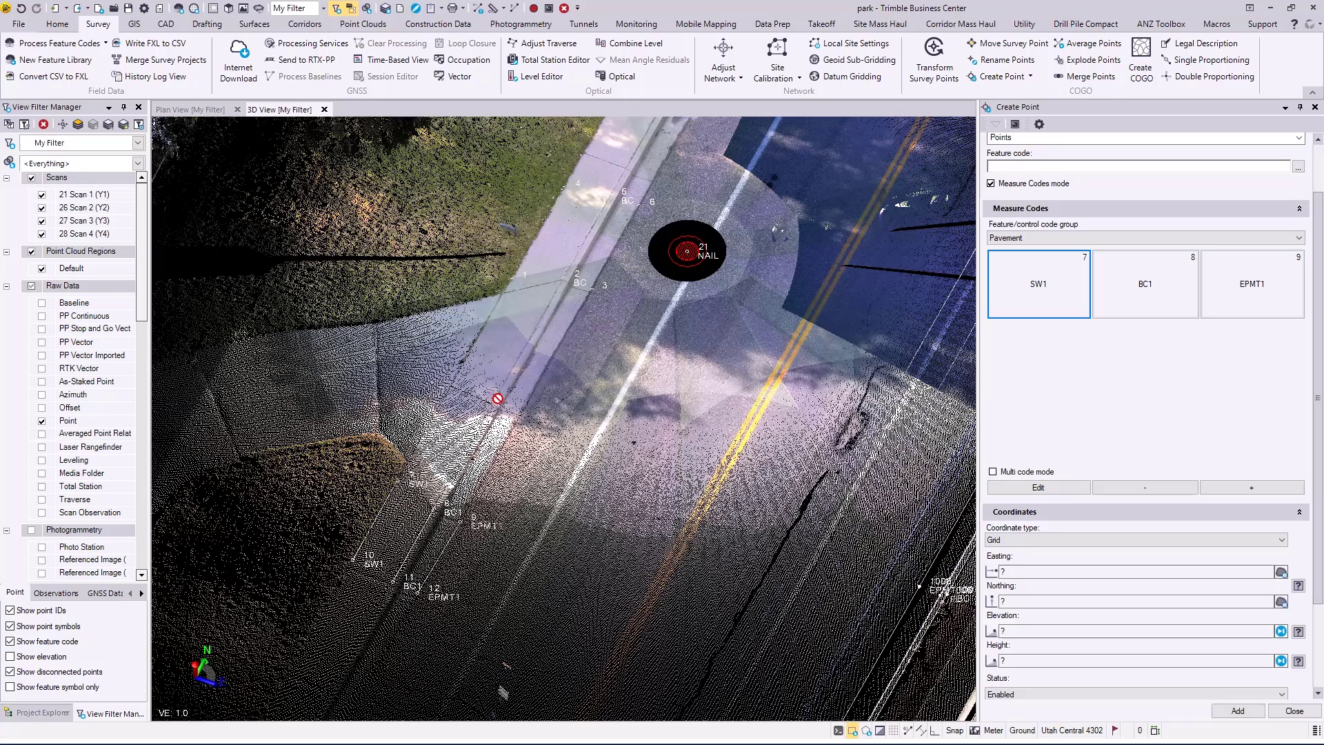
left_click(31, 251)
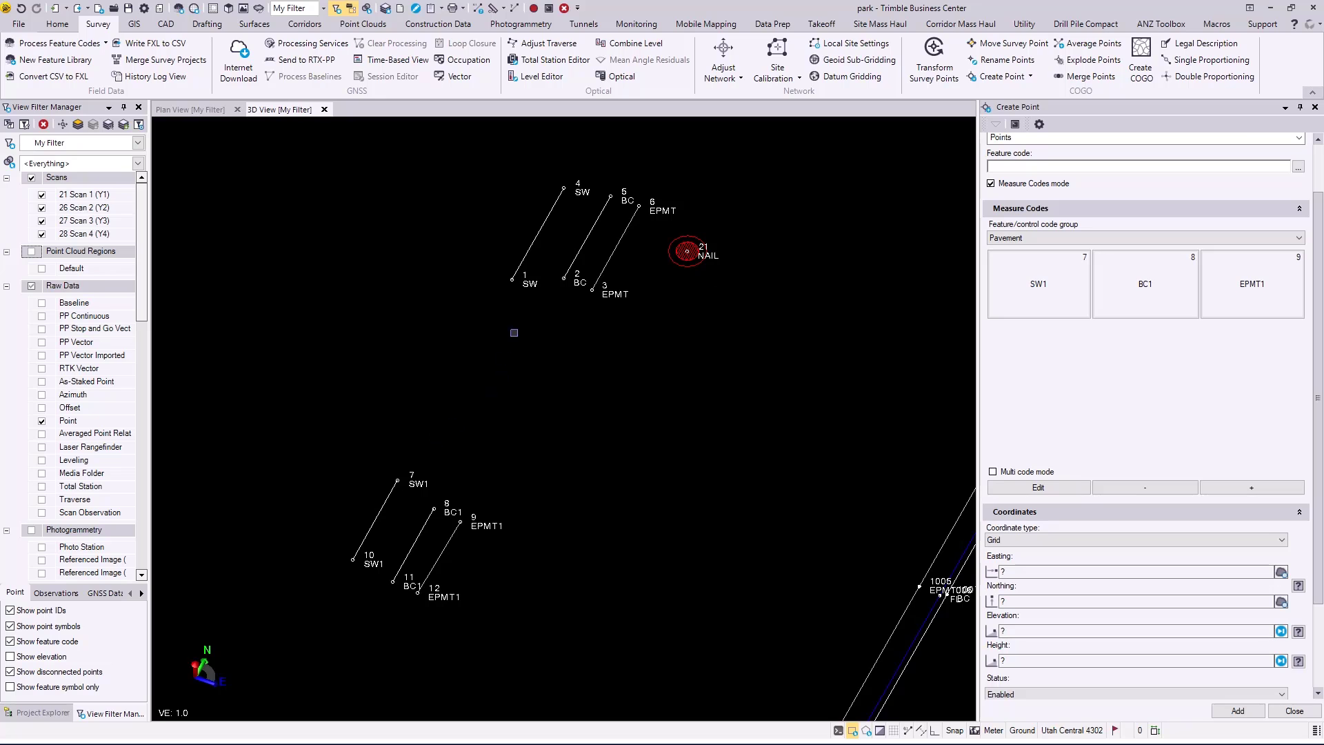
left_click(31, 251)
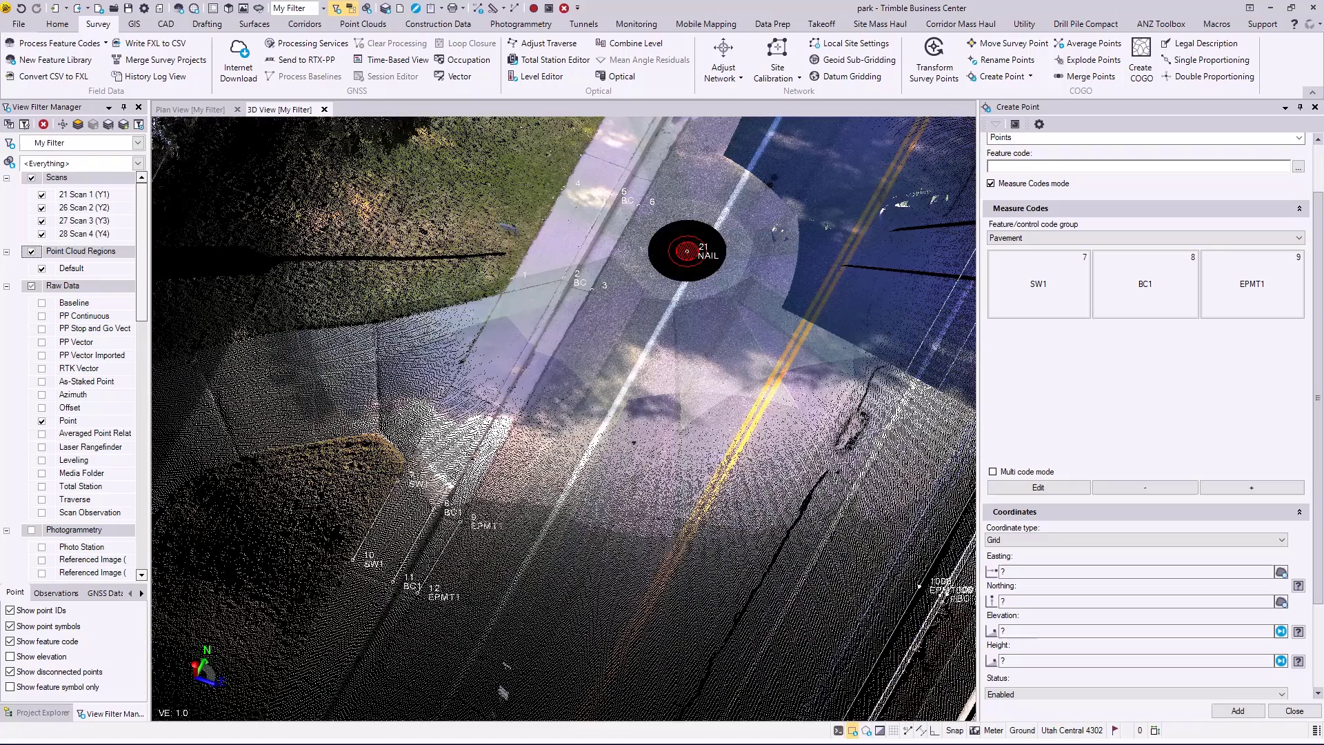
scroll(682, 461, "down", 2)
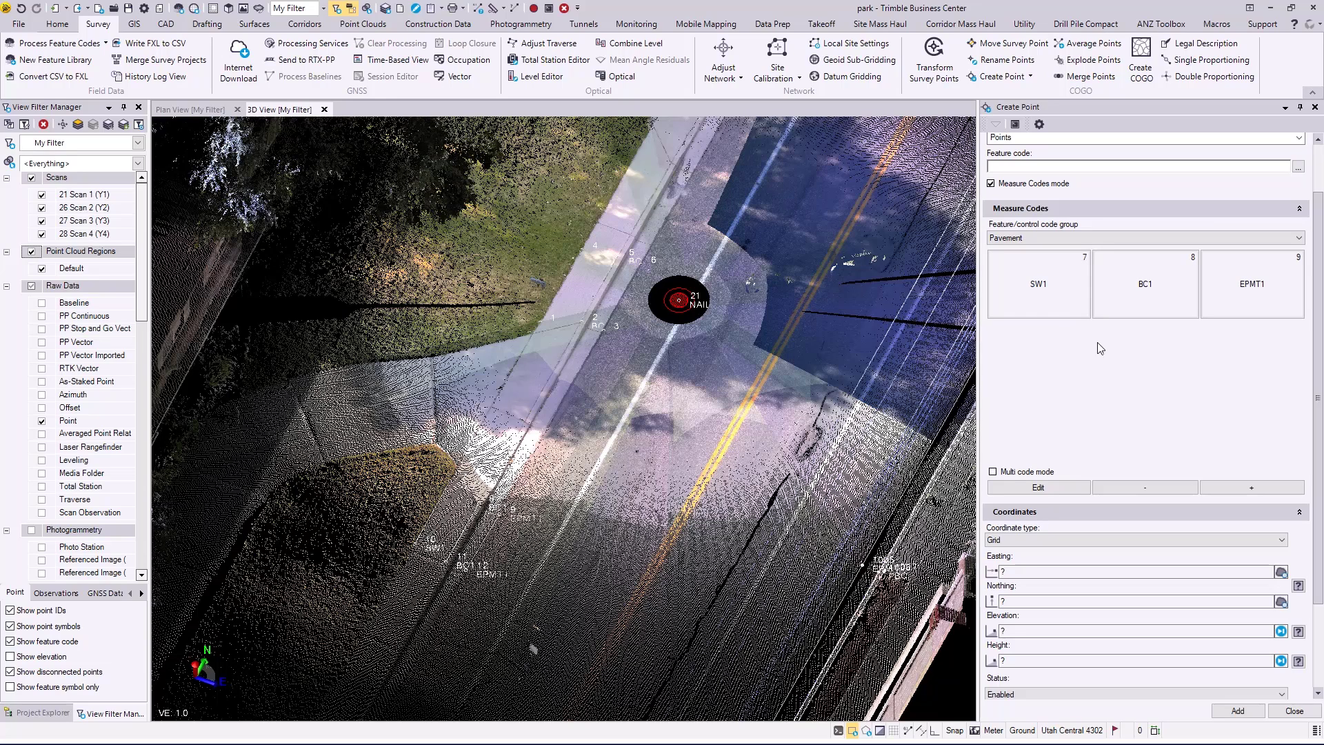
Export GlobalFeatures.MCD to the park folder using the GIS Measure Codes Definition (.MCD) exporter.
left_click(58, 26)
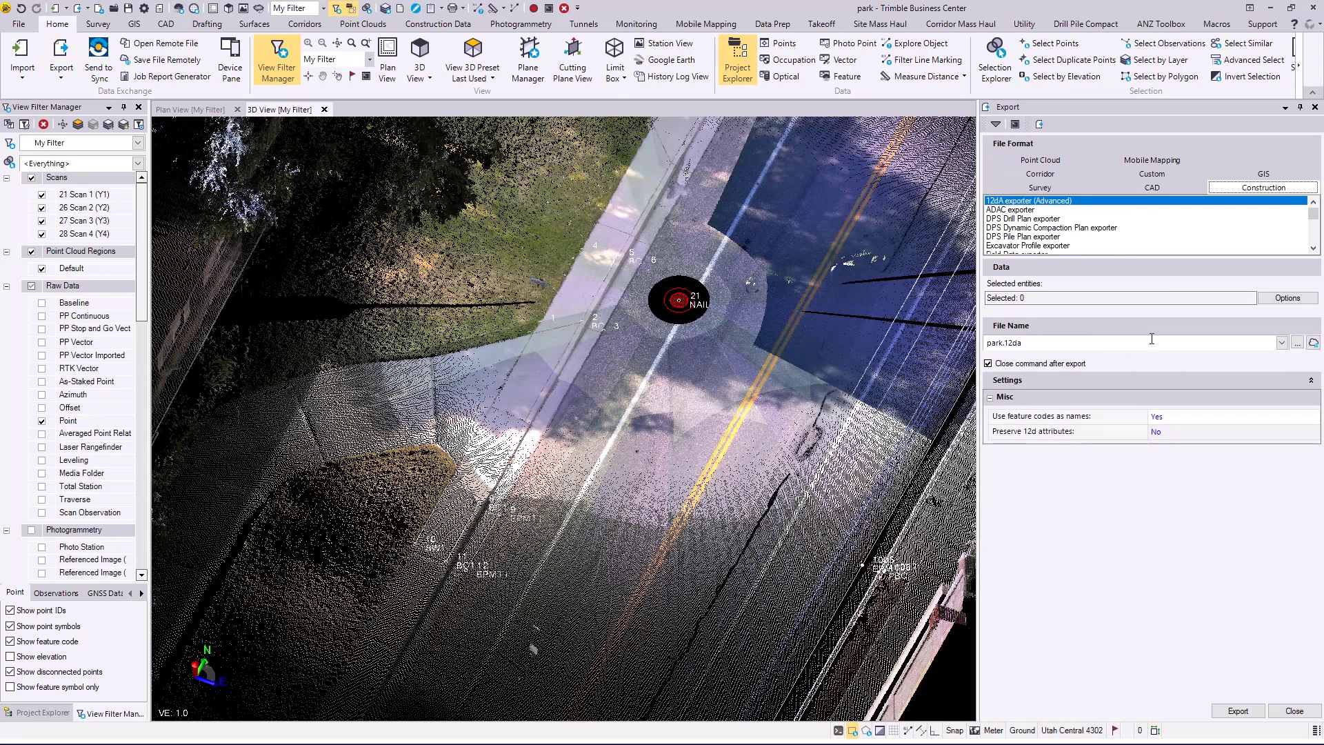
left_click(1263, 173)
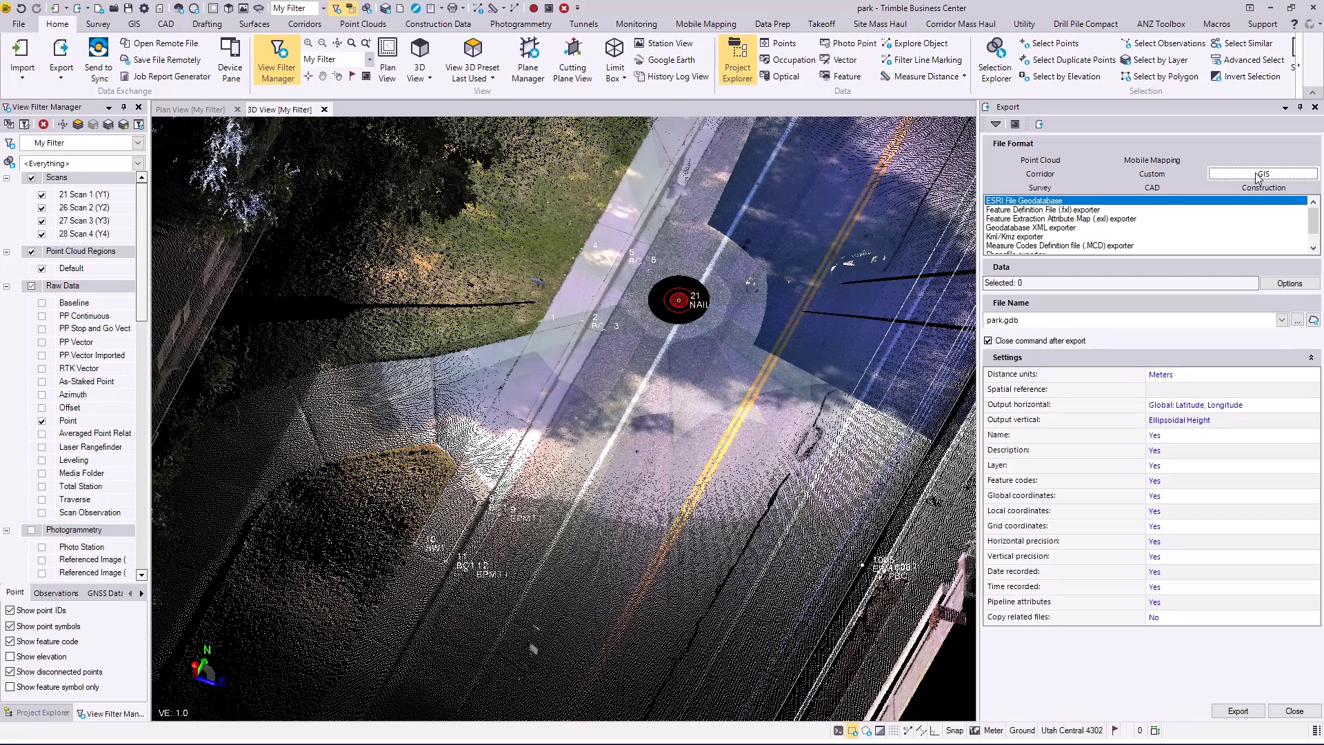
left_click(1066, 246)
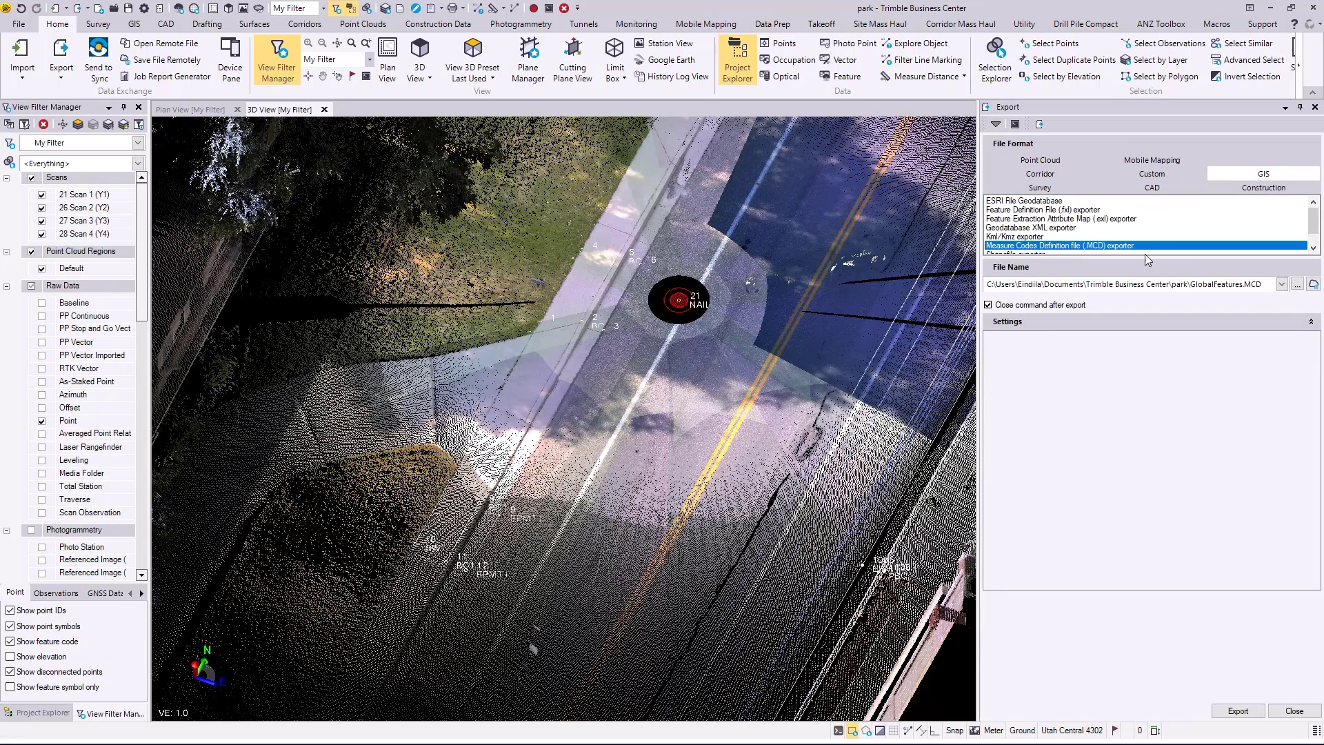
left_click(1314, 249)
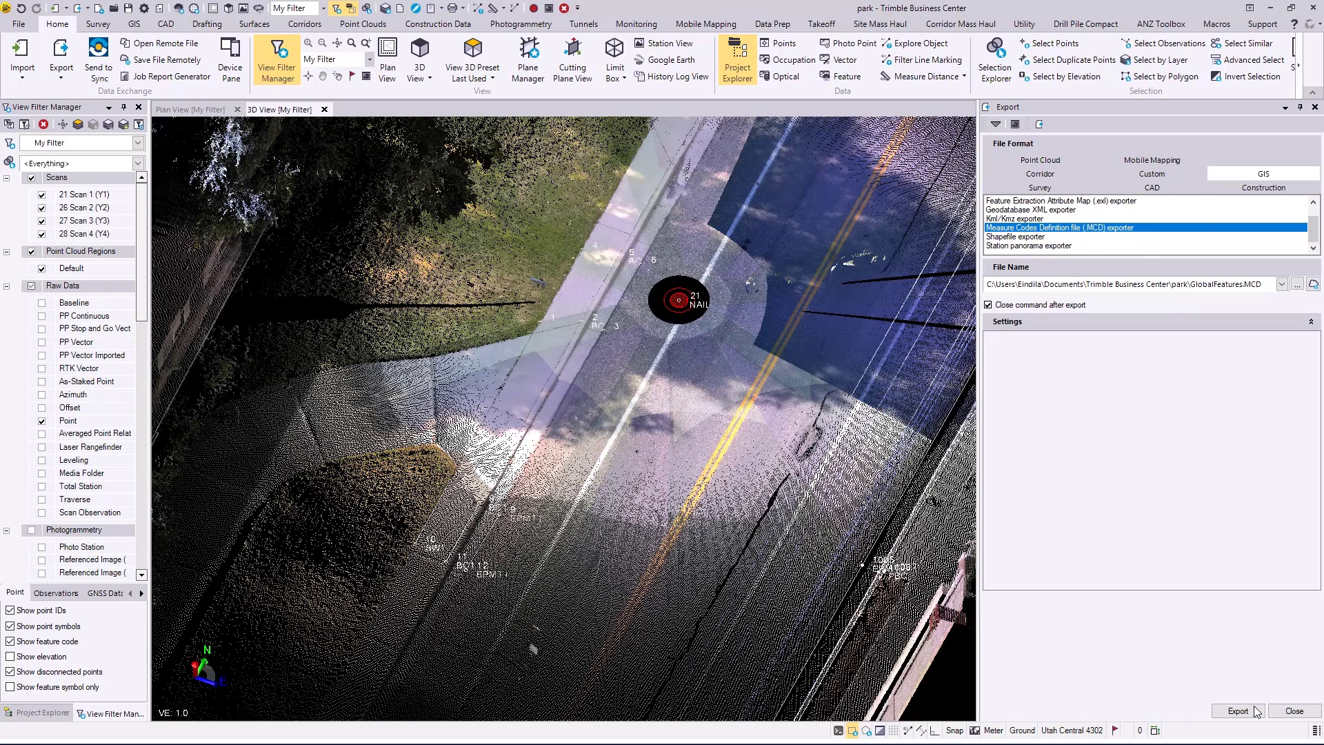
left_click(1238, 711)
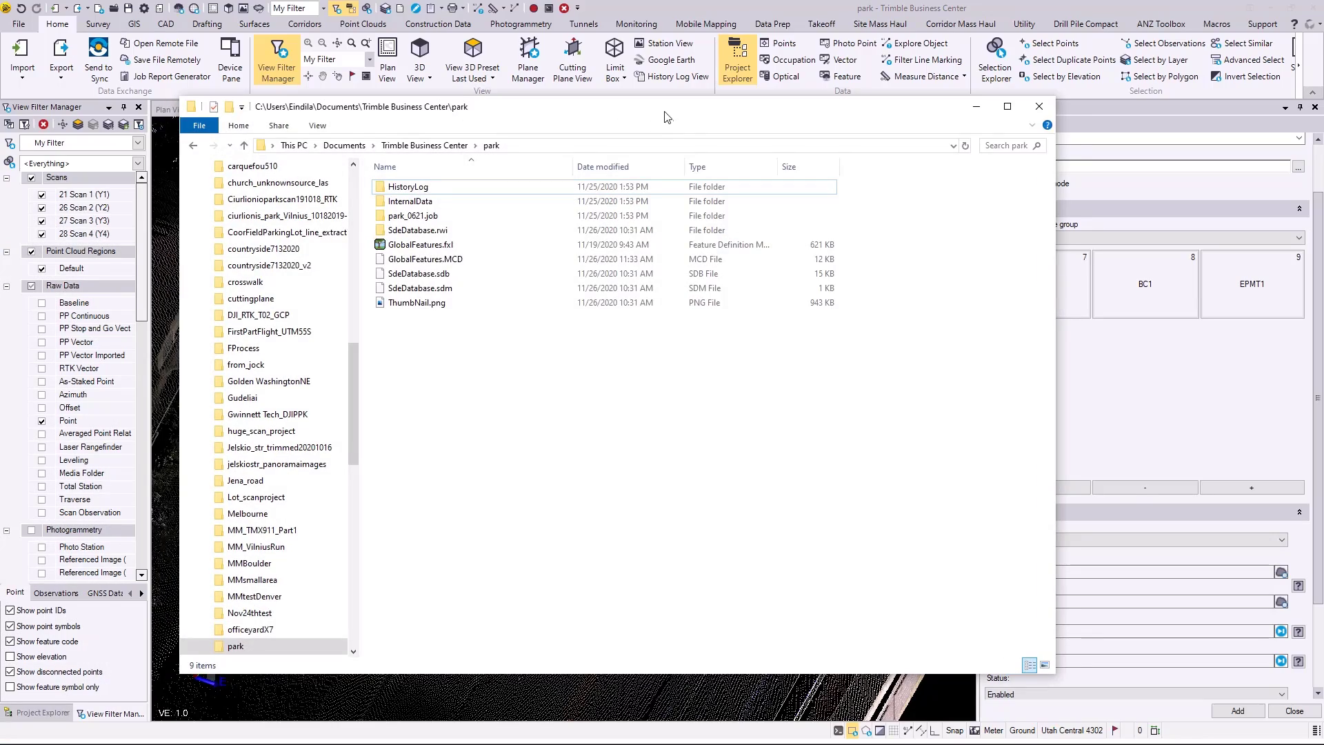
Compare GlobalFeatures.MCD with GlobalFeatures.fxl in the park folder, then minimize the window.
left_click_drag(666, 116, 677, 129)
left_click(443, 274)
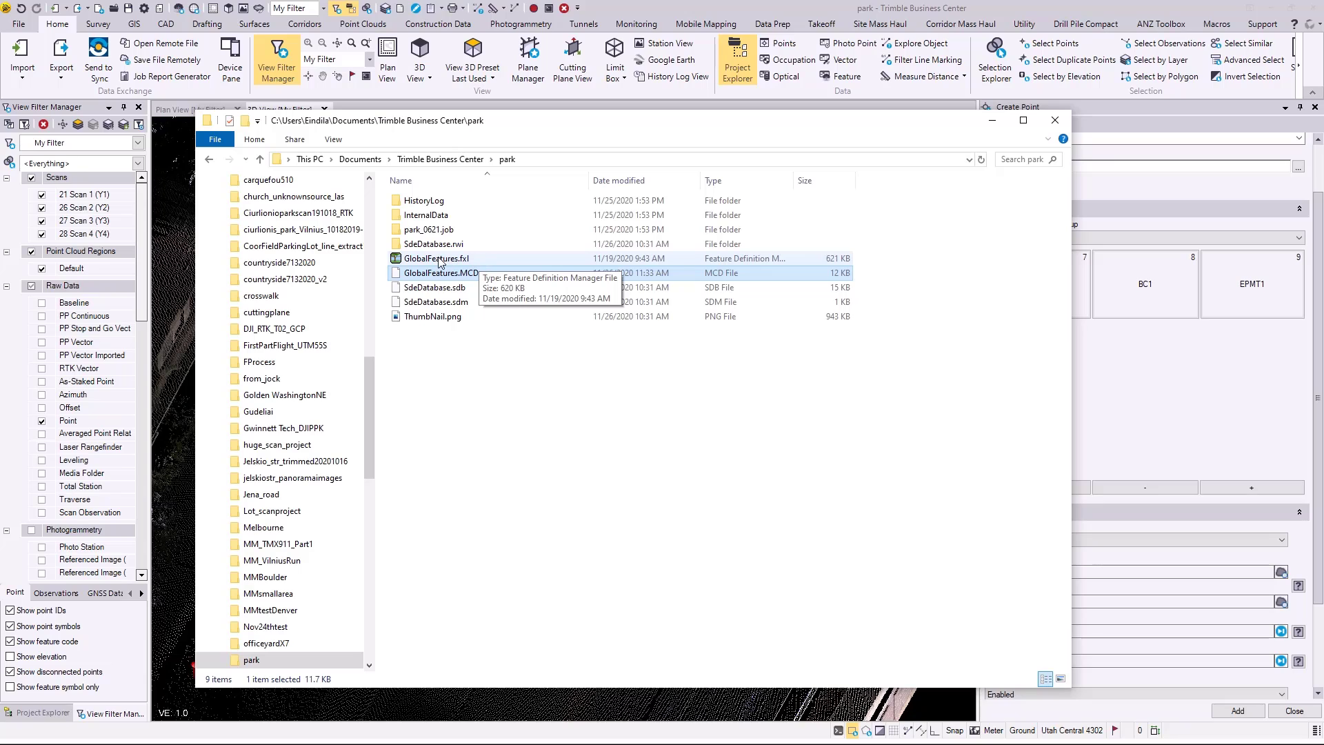
left_click(450, 260)
mouse_move(441, 273)
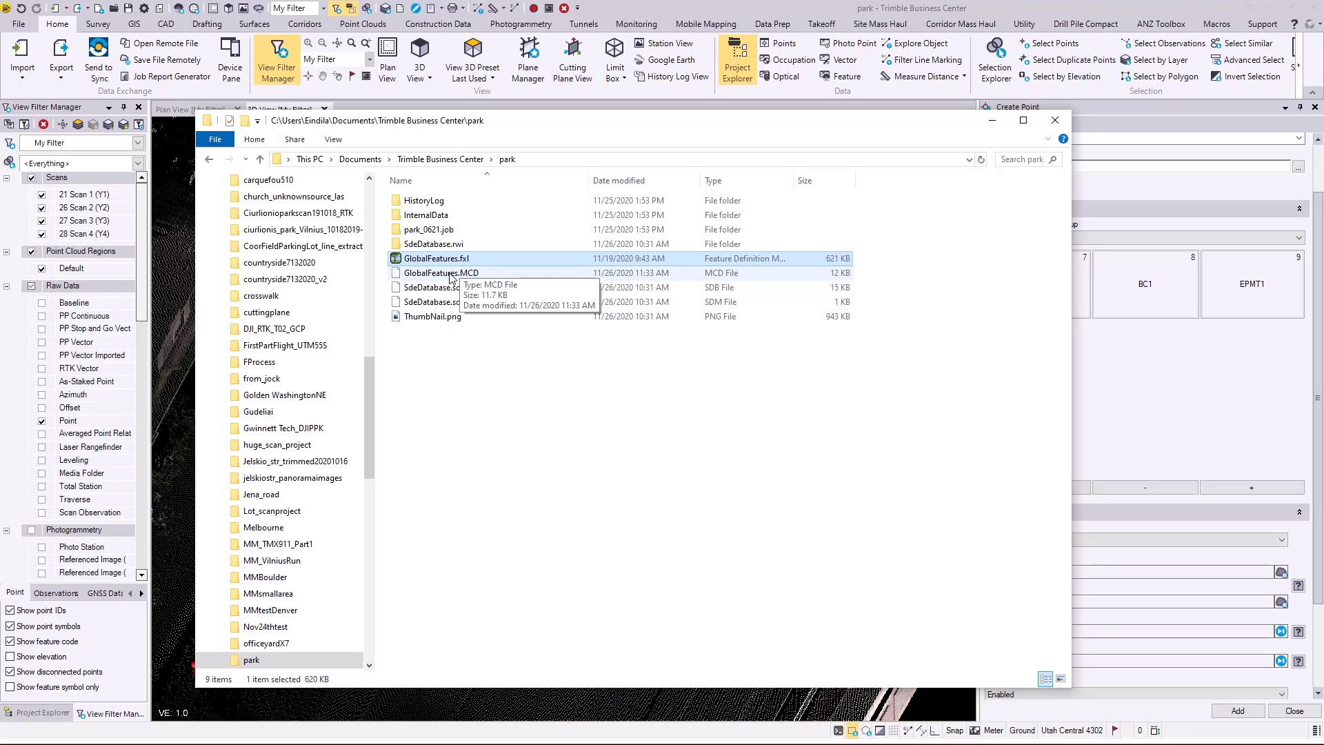
left_click(452, 274)
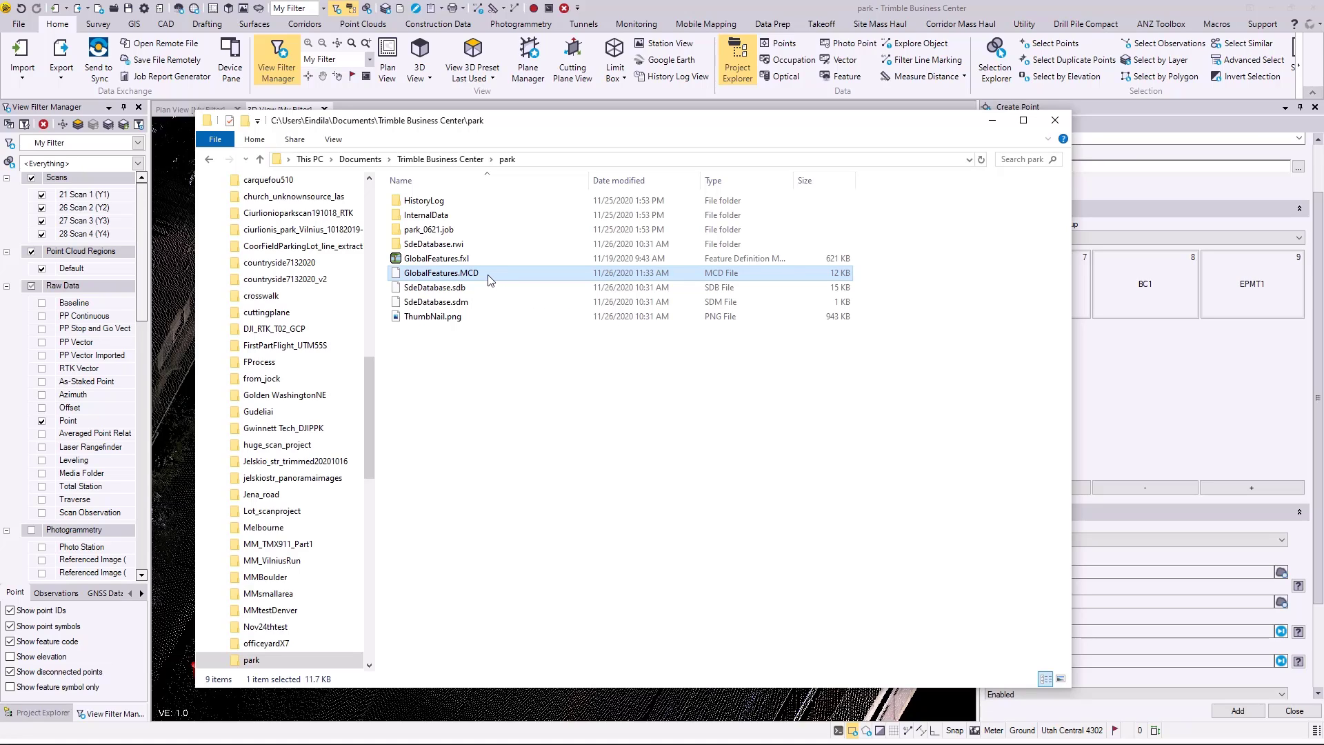
left_click(480, 264)
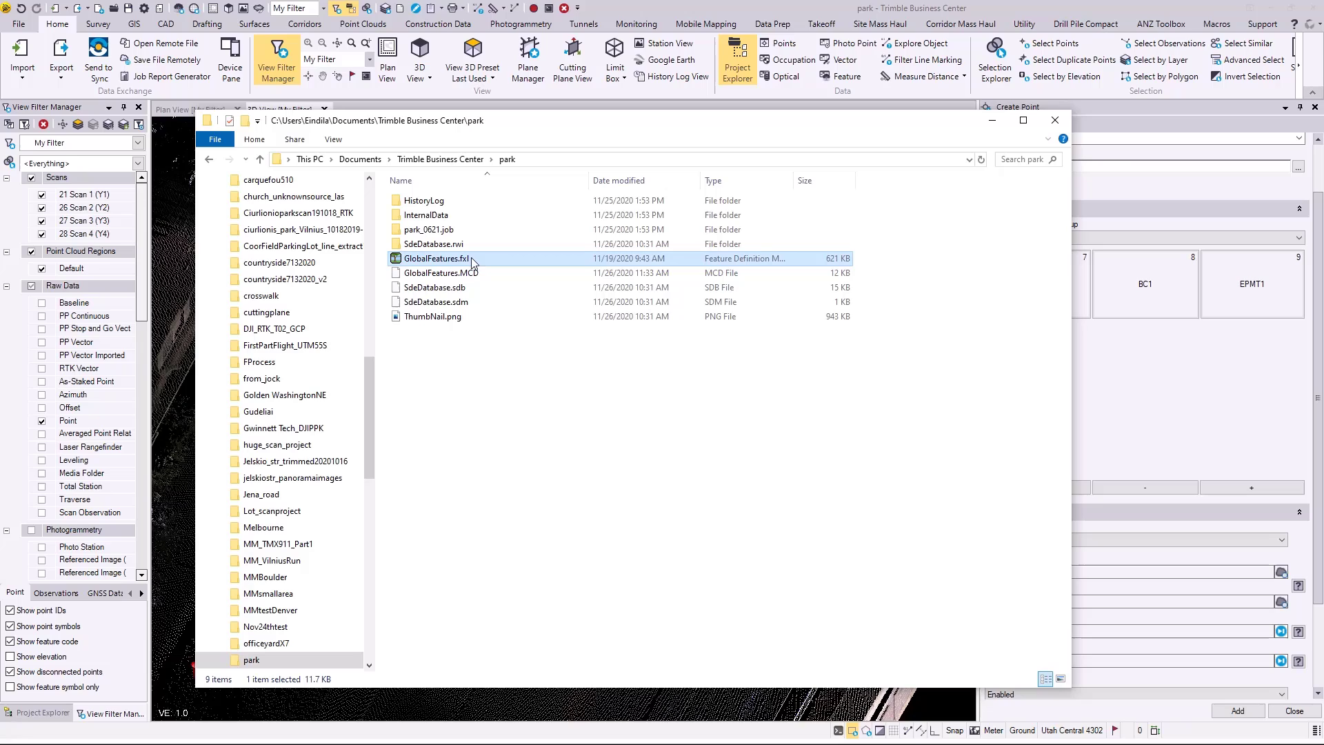
left_click(482, 277)
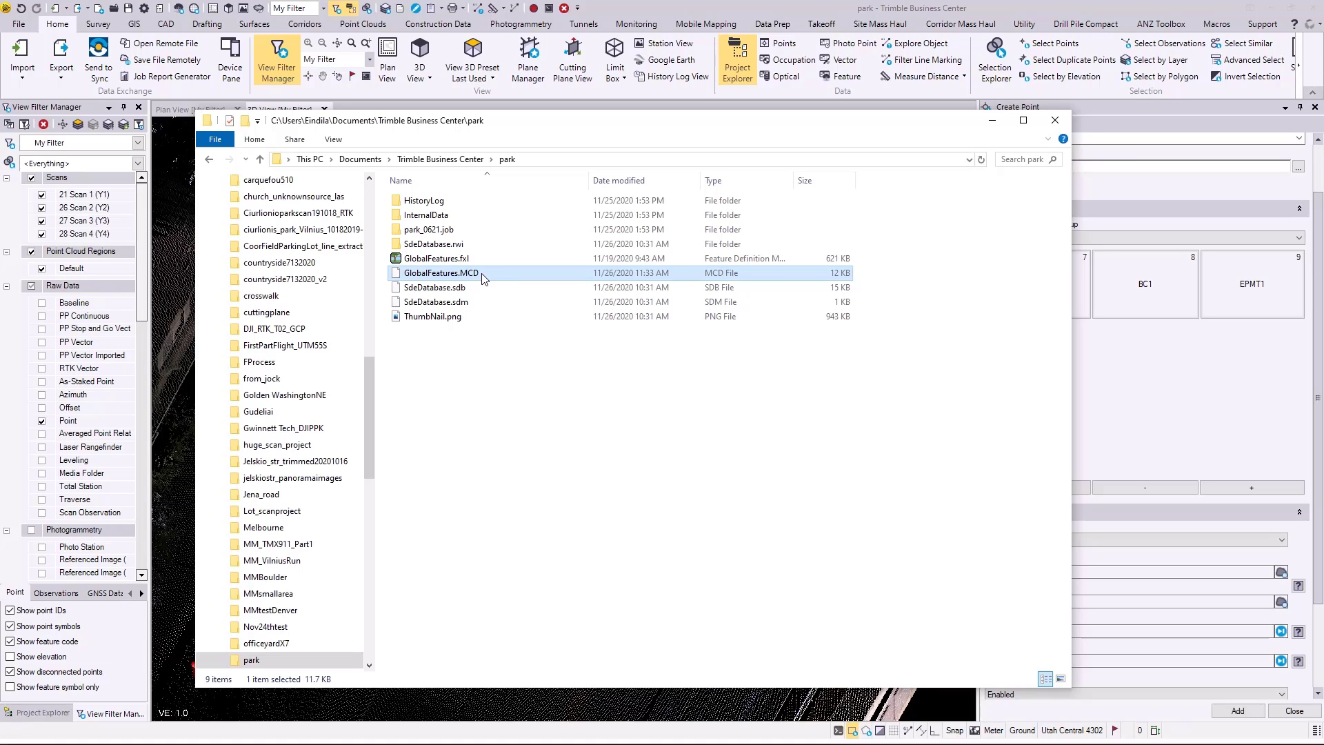
left_click(991, 125)
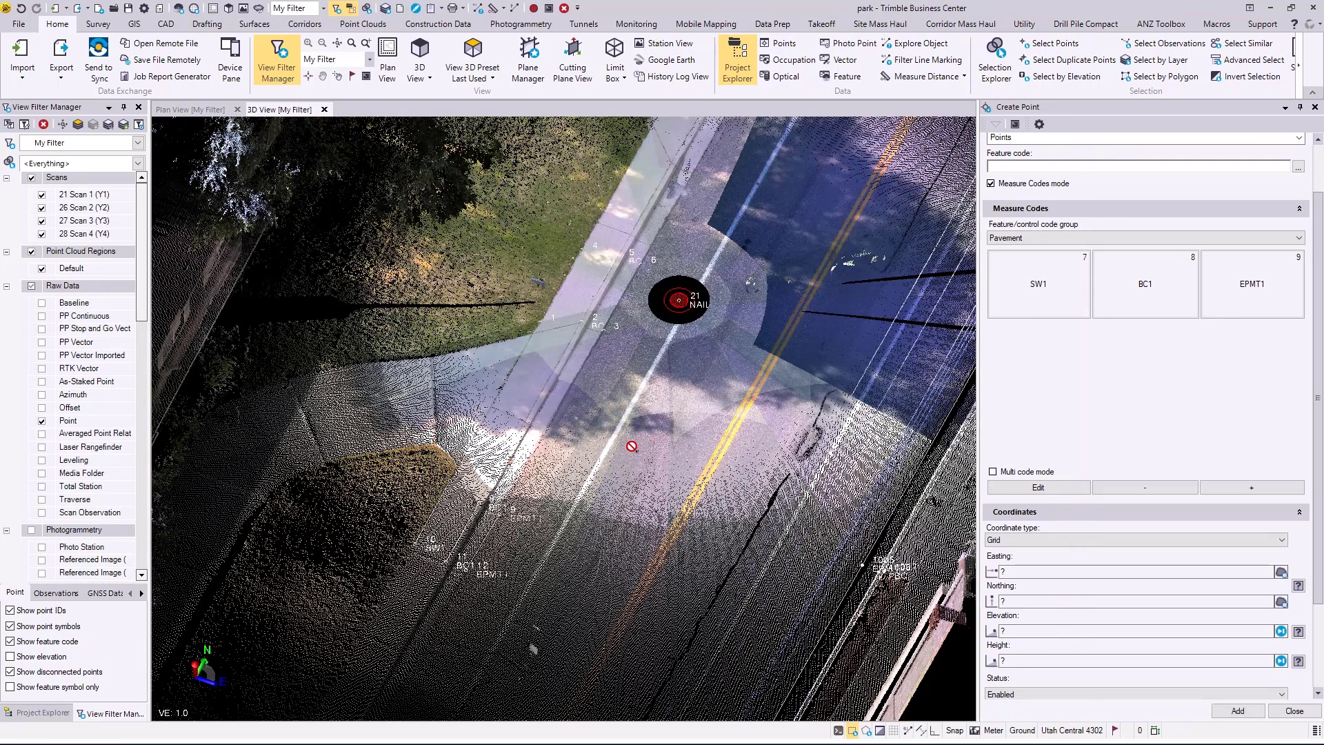